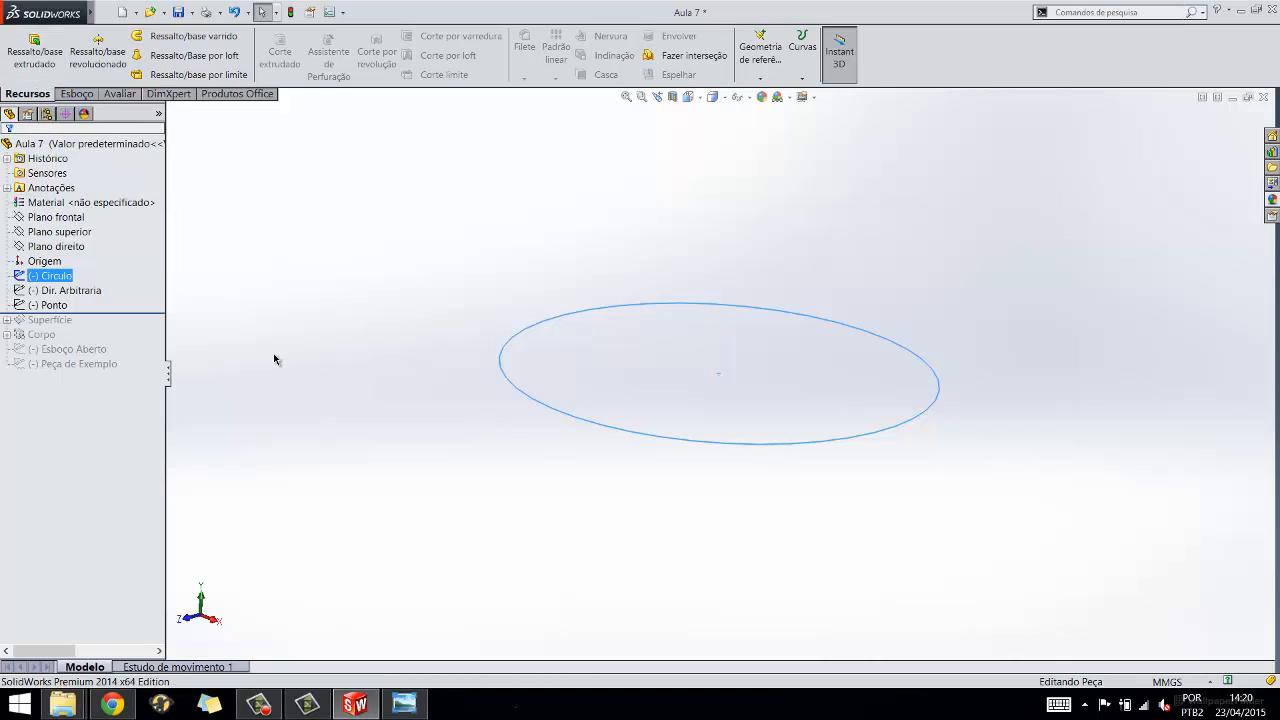
- Start a blind boss extrusion of the Círculo sketch and set its depth to 100 mm
left_click(272, 355)
left_click(72, 363)
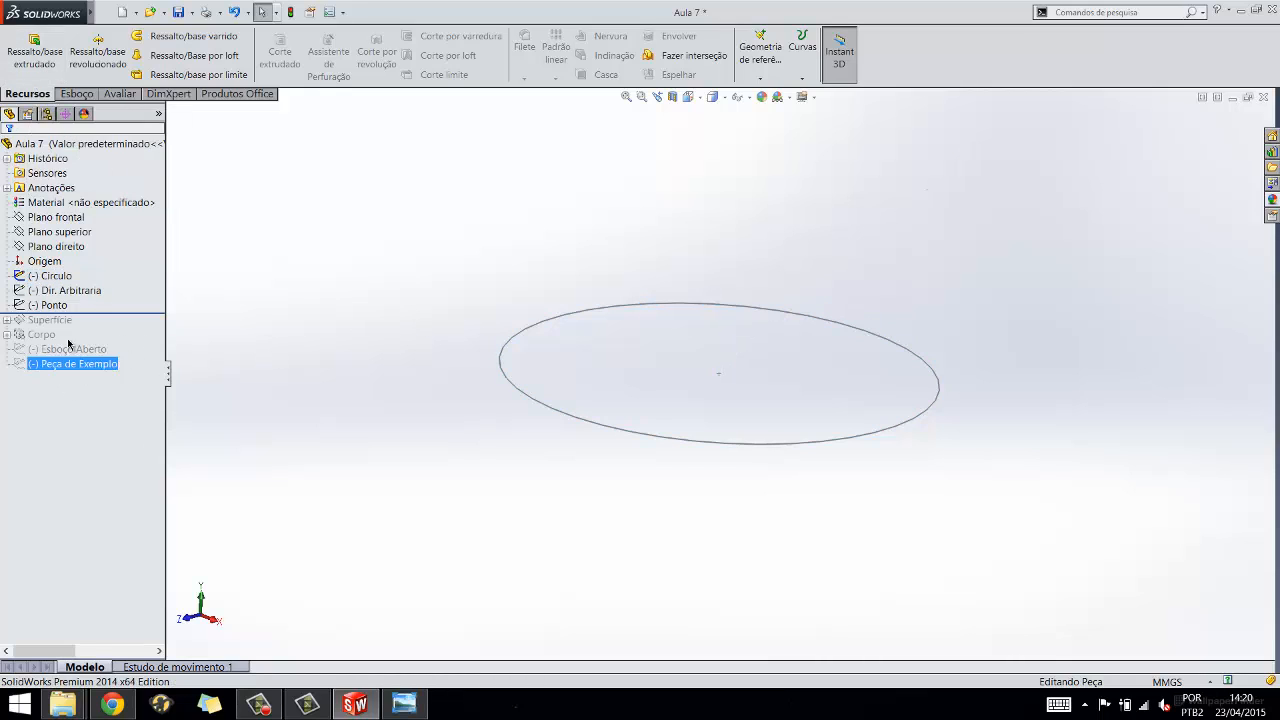
left_click(50, 275)
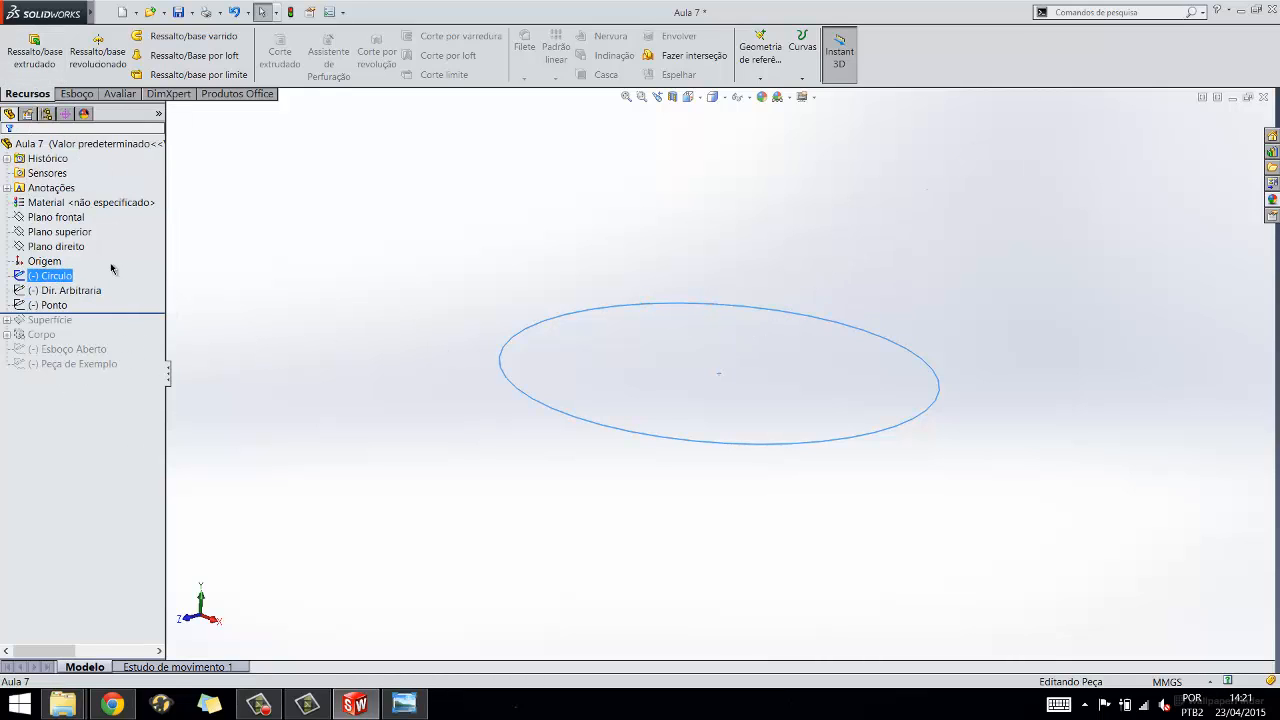
left_click(35, 50)
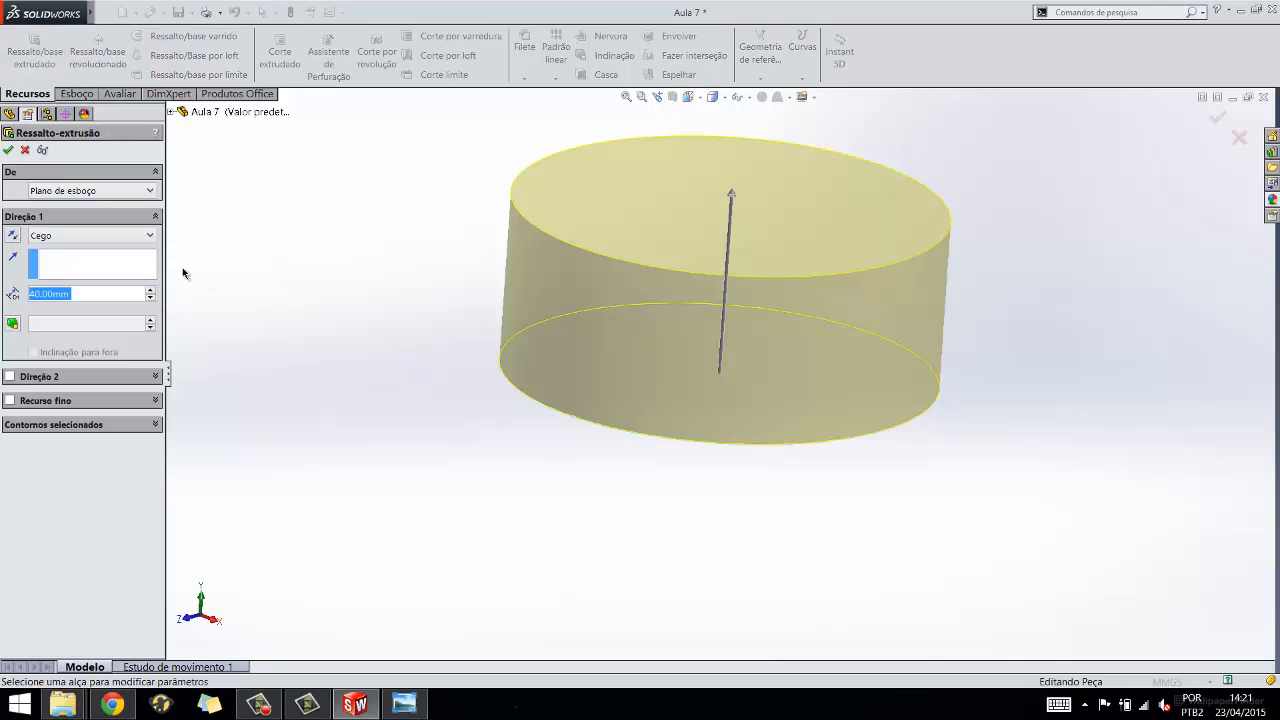
left_click(737, 197)
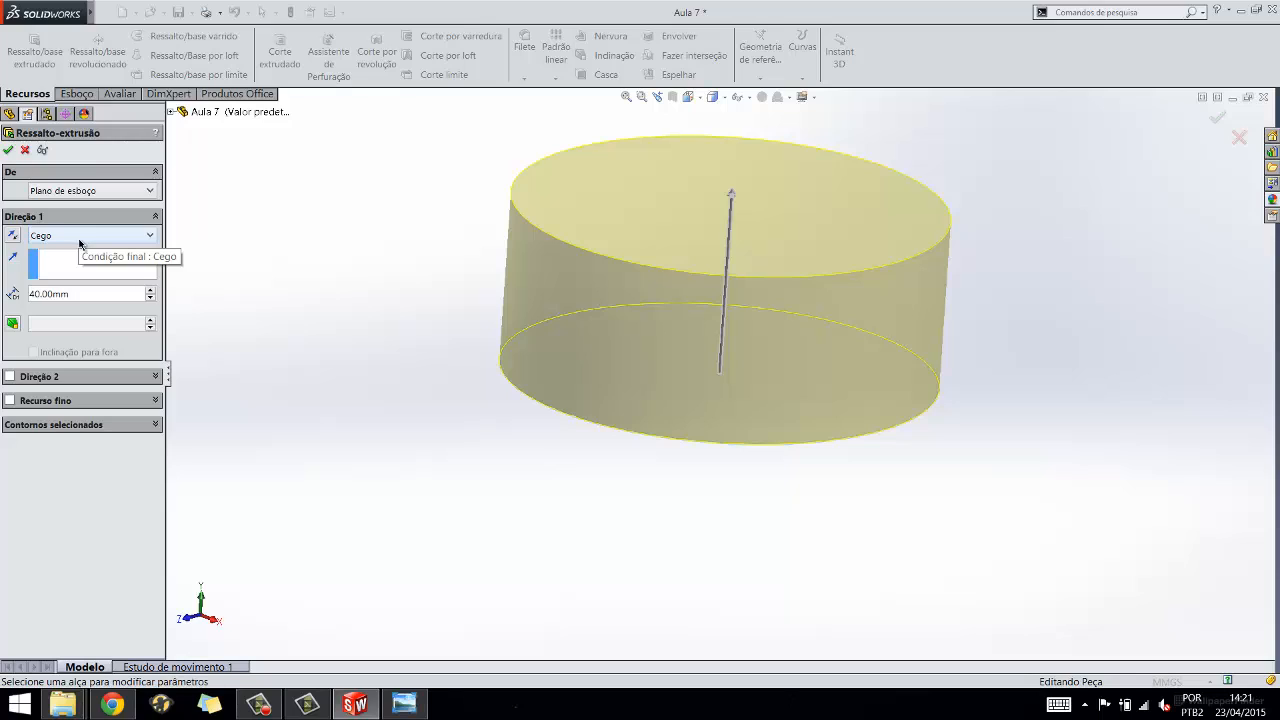
double_click(86, 293)
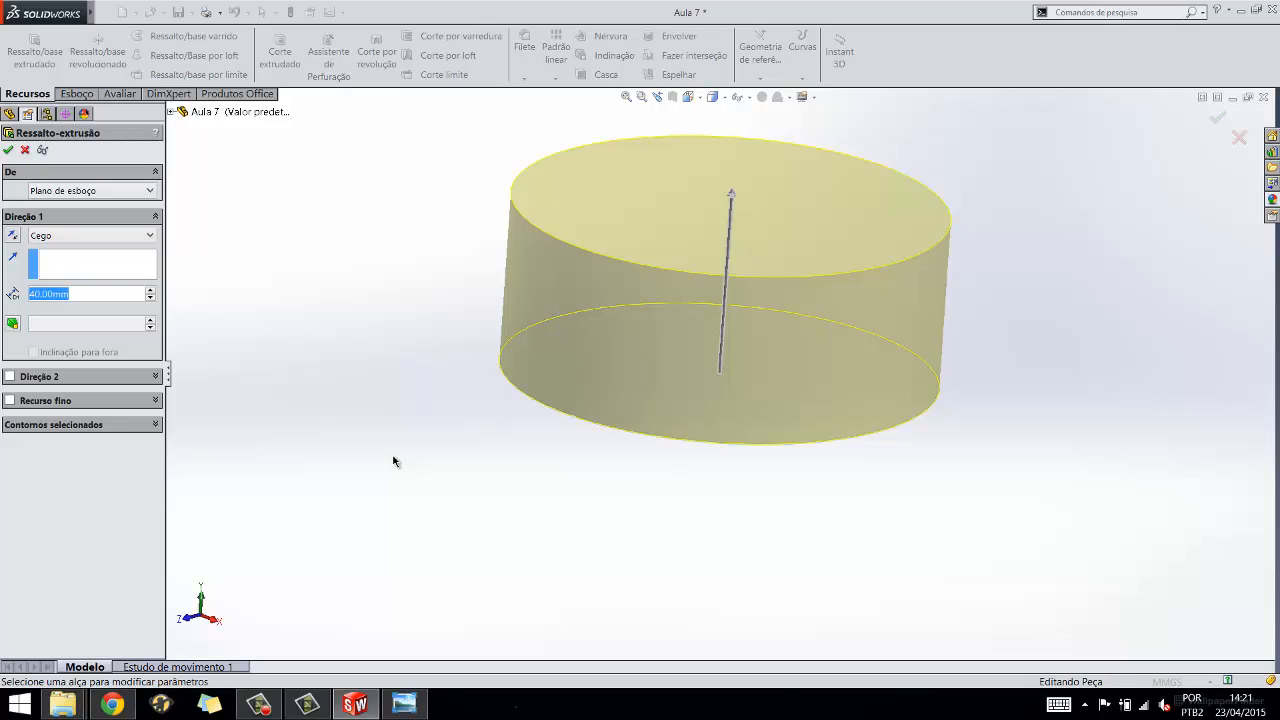
key("Right")
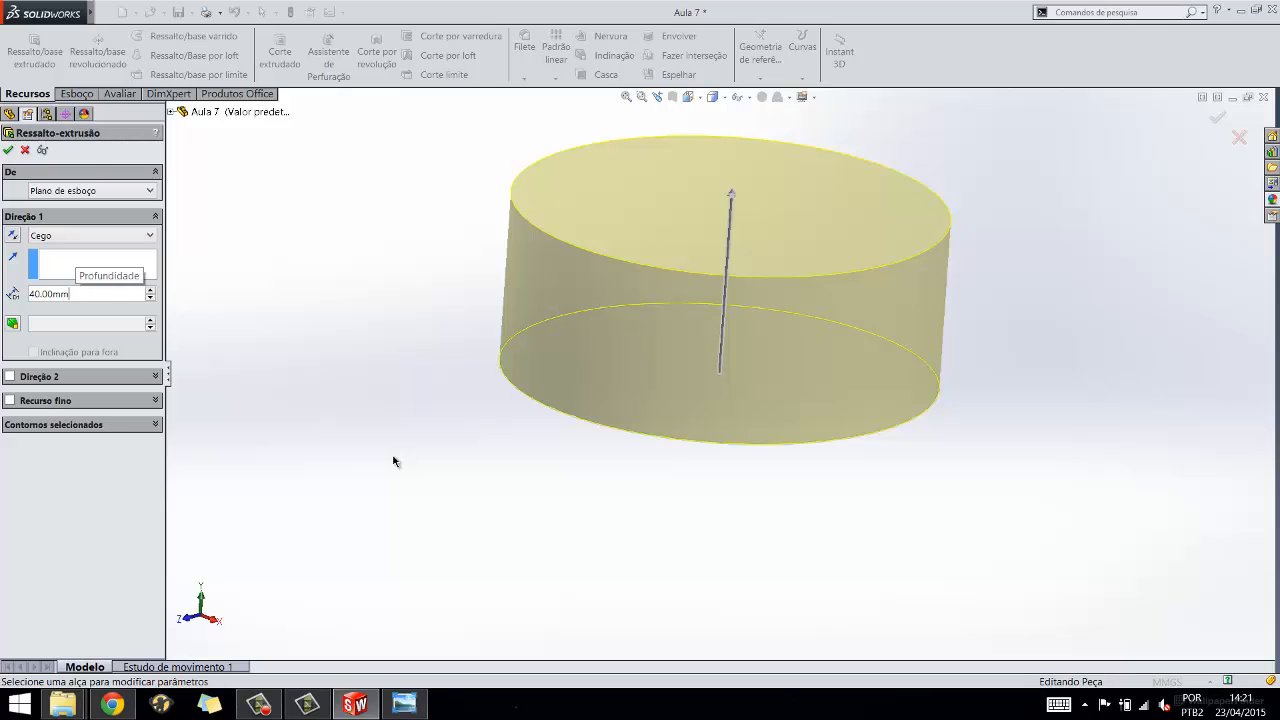
key("BackSpace")
key("BackSpace")
key("BackSpace")
key("BackSpace")
key("BackSpace")
key("BackSpace")
key("BackSpace")
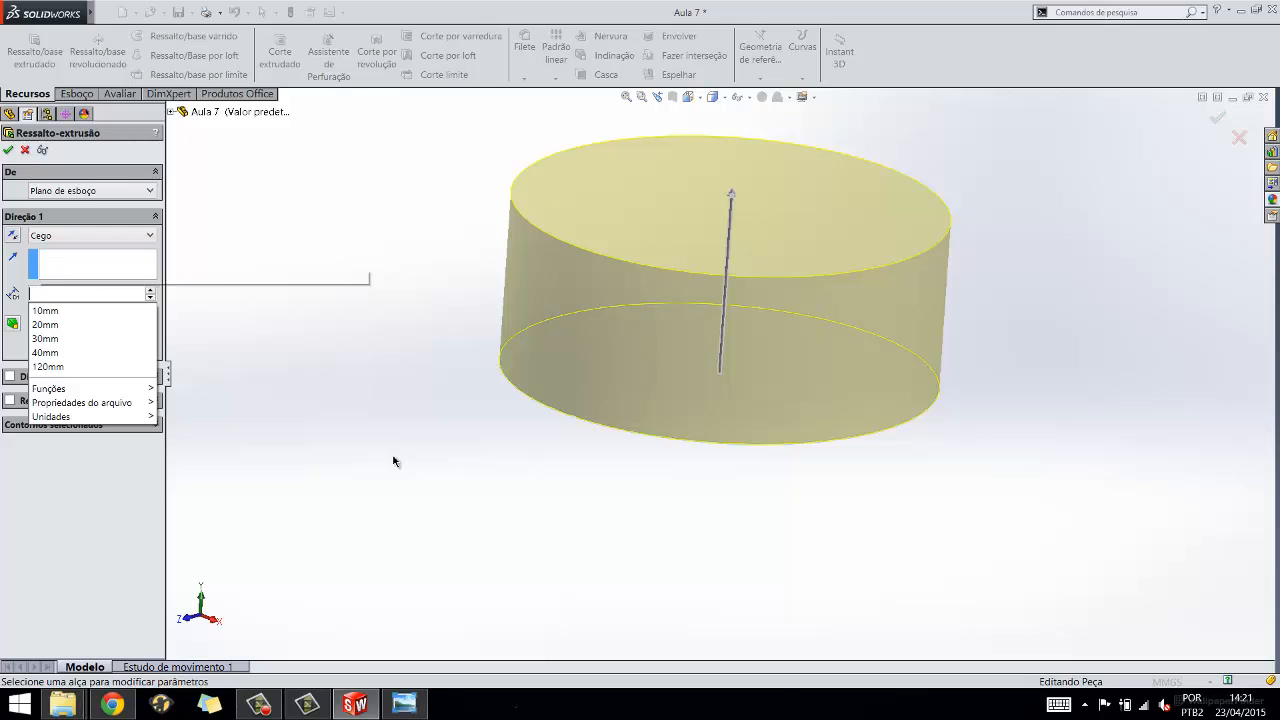
type("100")
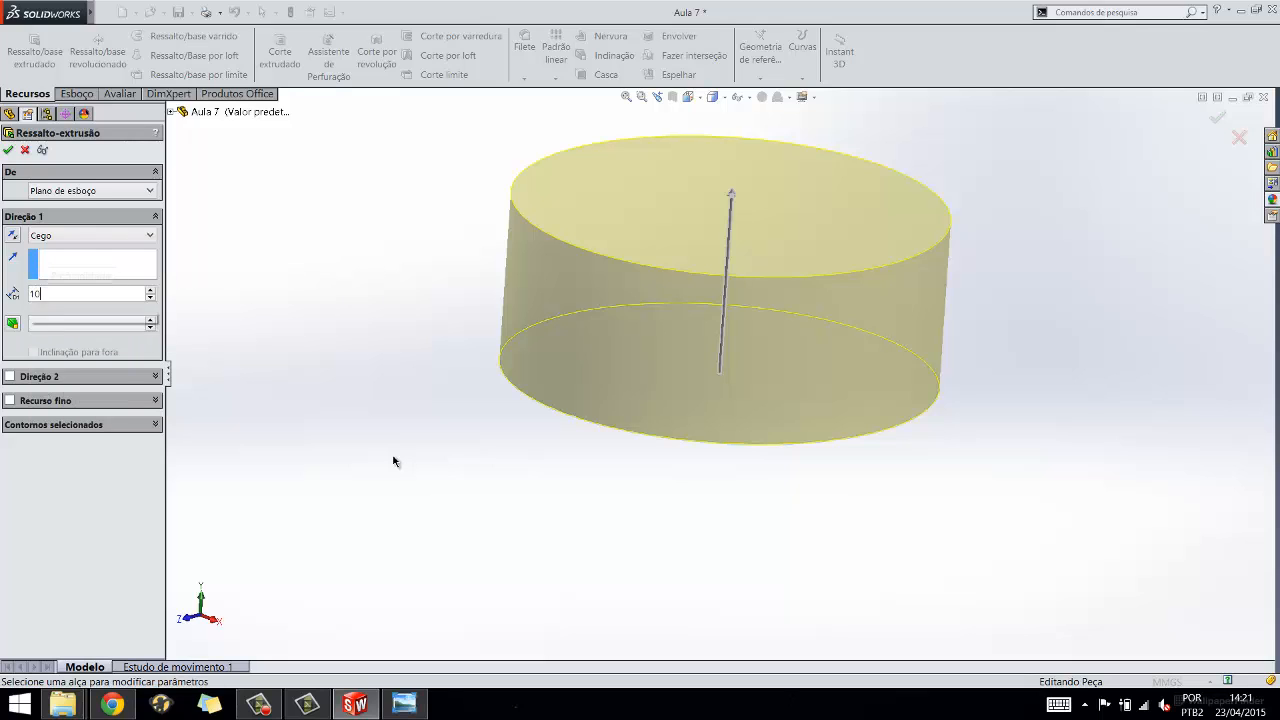
key("Return")
- Reverse the direction of the circle's extrusion, and flip it back to the original side
scroll(892, 166, "up", 7)
middle_click_drag(823, 331, 787, 300)
scroll(761, 285, "down", 3)
scroll(668, 368, "down", 2)
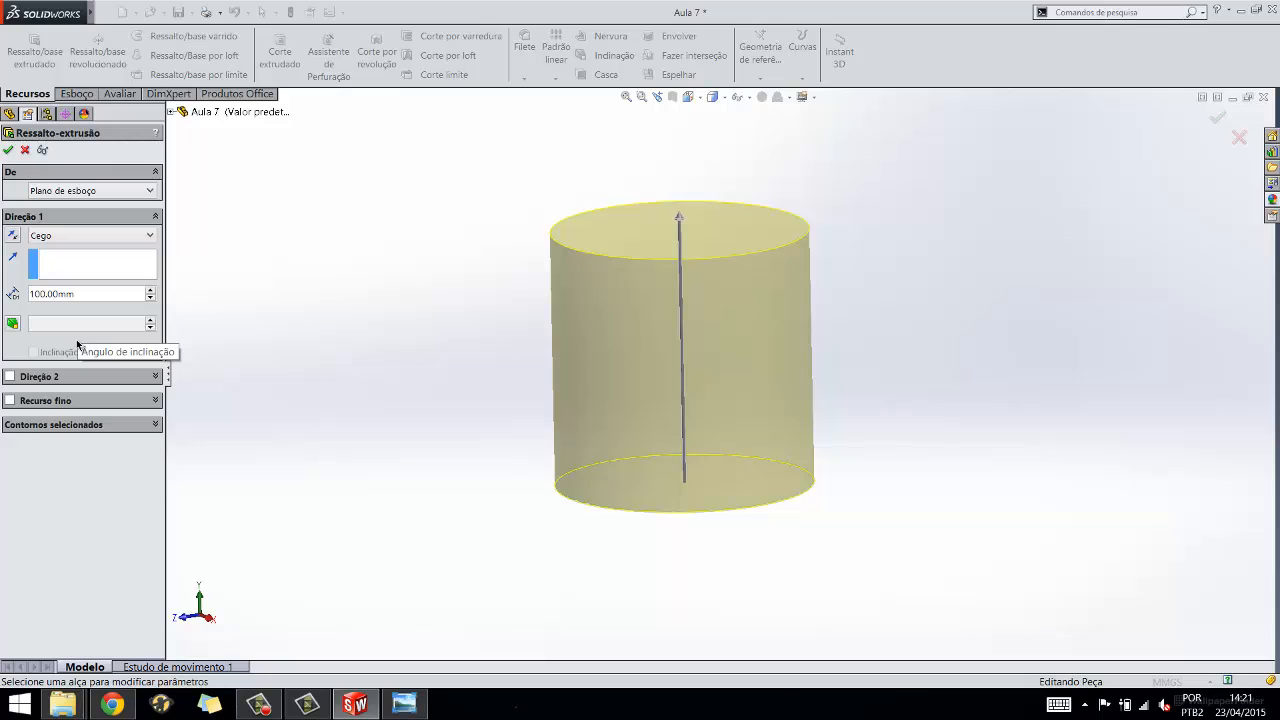
left_click(12, 237)
left_click(12, 237)
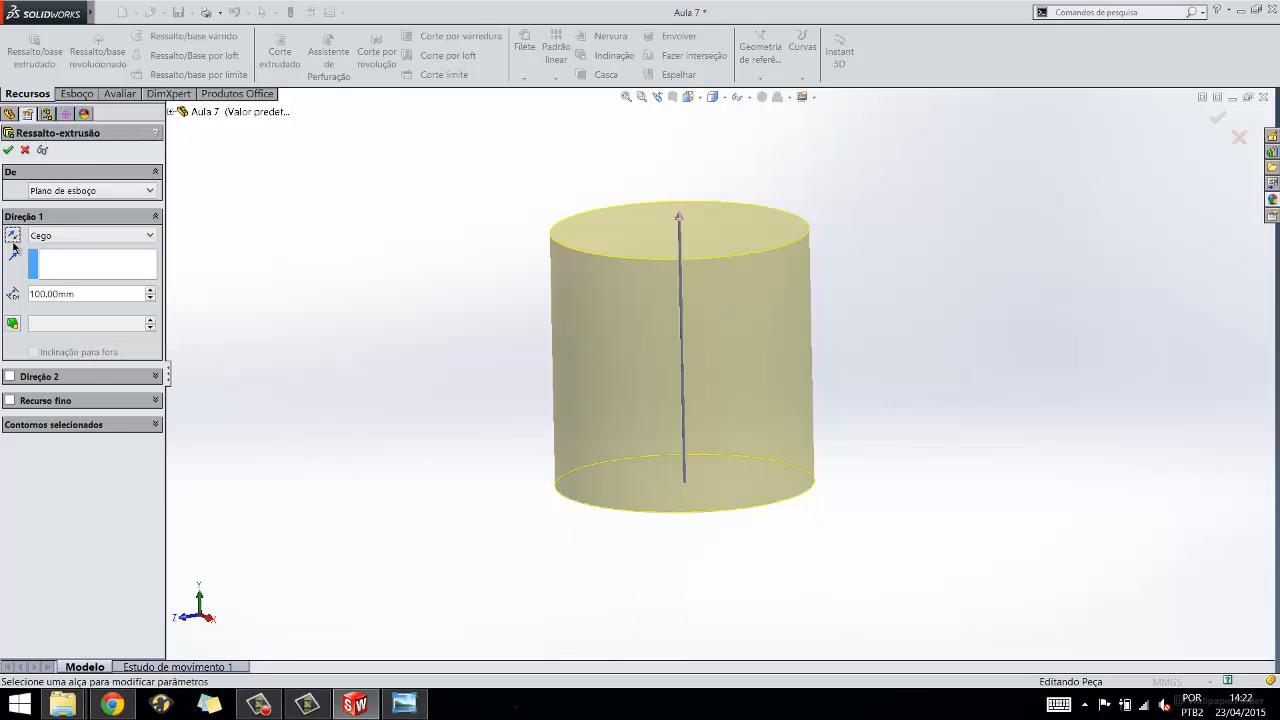
- Turn on draft for the circle's extrusion and adjust the inward draft angle to 23°
left_click(13, 323)
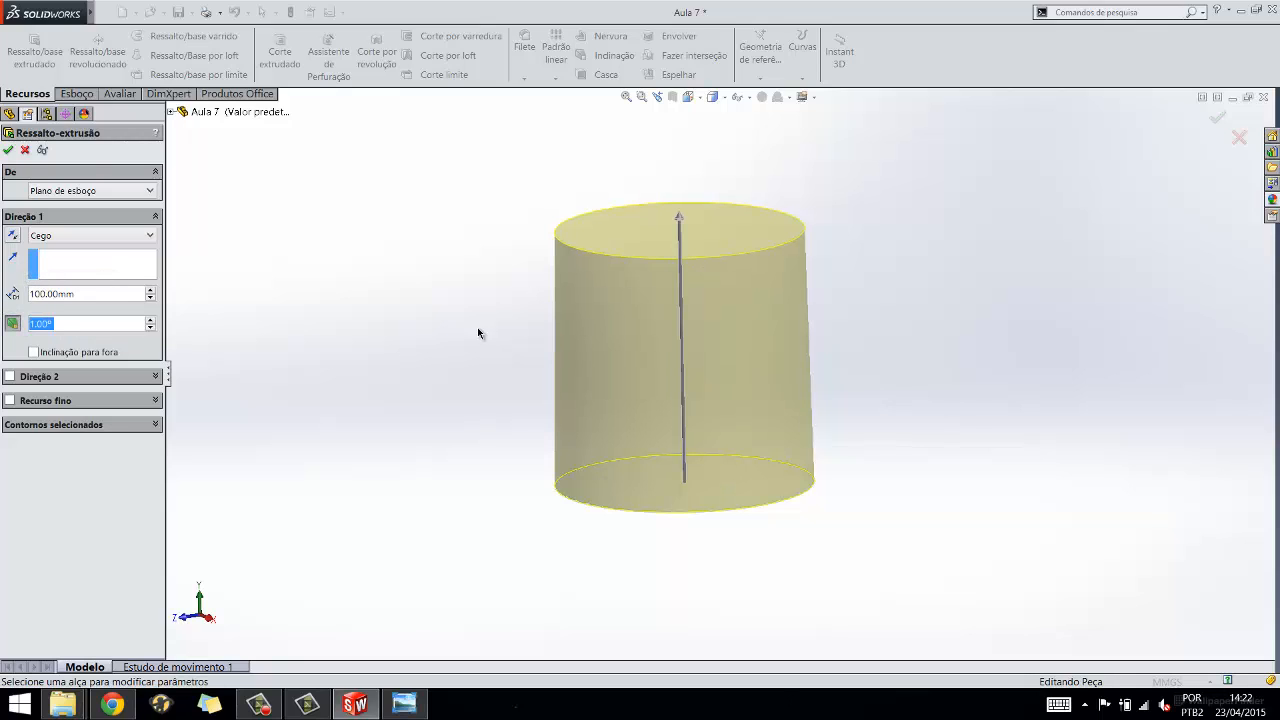
left_click_drag(148, 320, 148, 323)
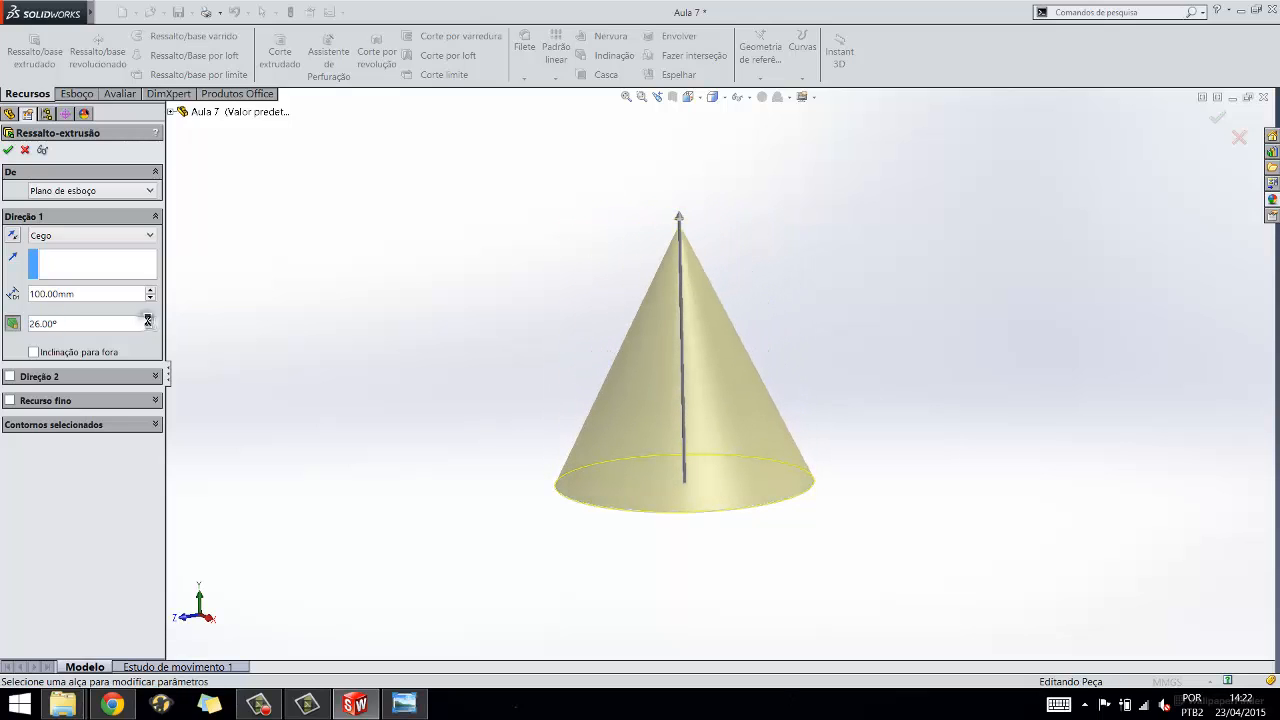
left_click(148, 321)
left_click(149, 327)
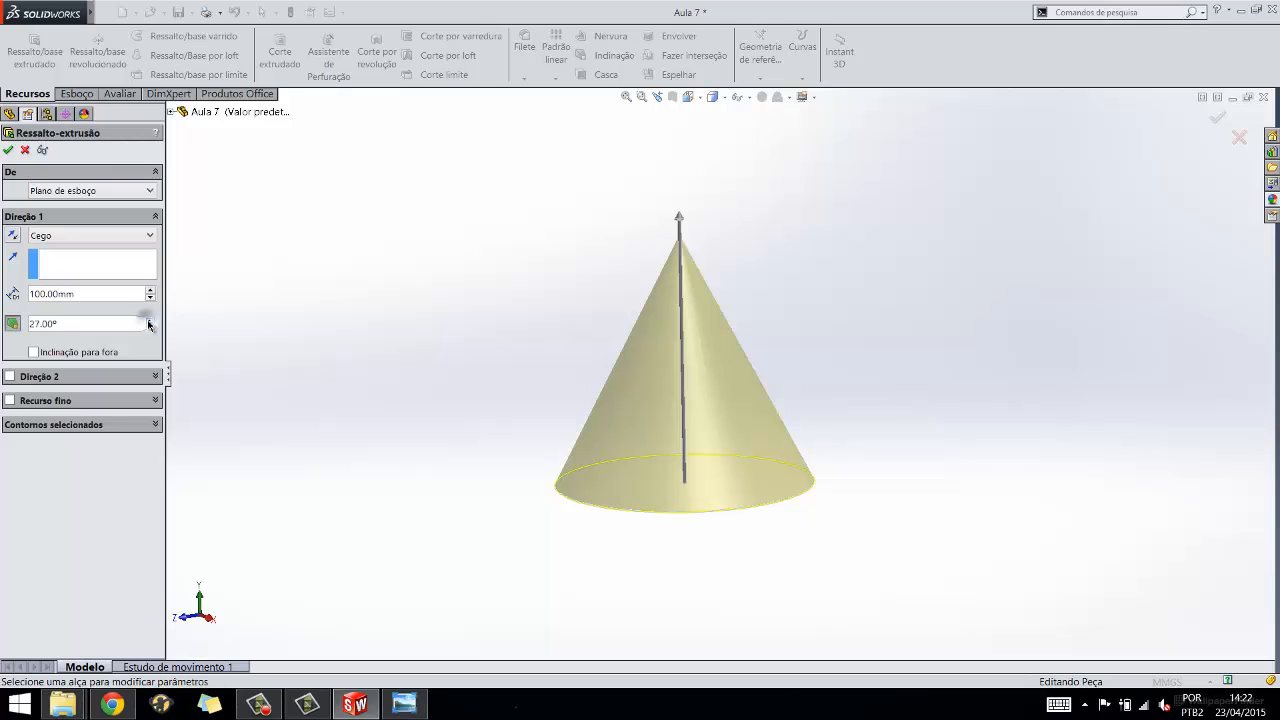
left_click(150, 327)
left_click(152, 327)
left_click(152, 327)
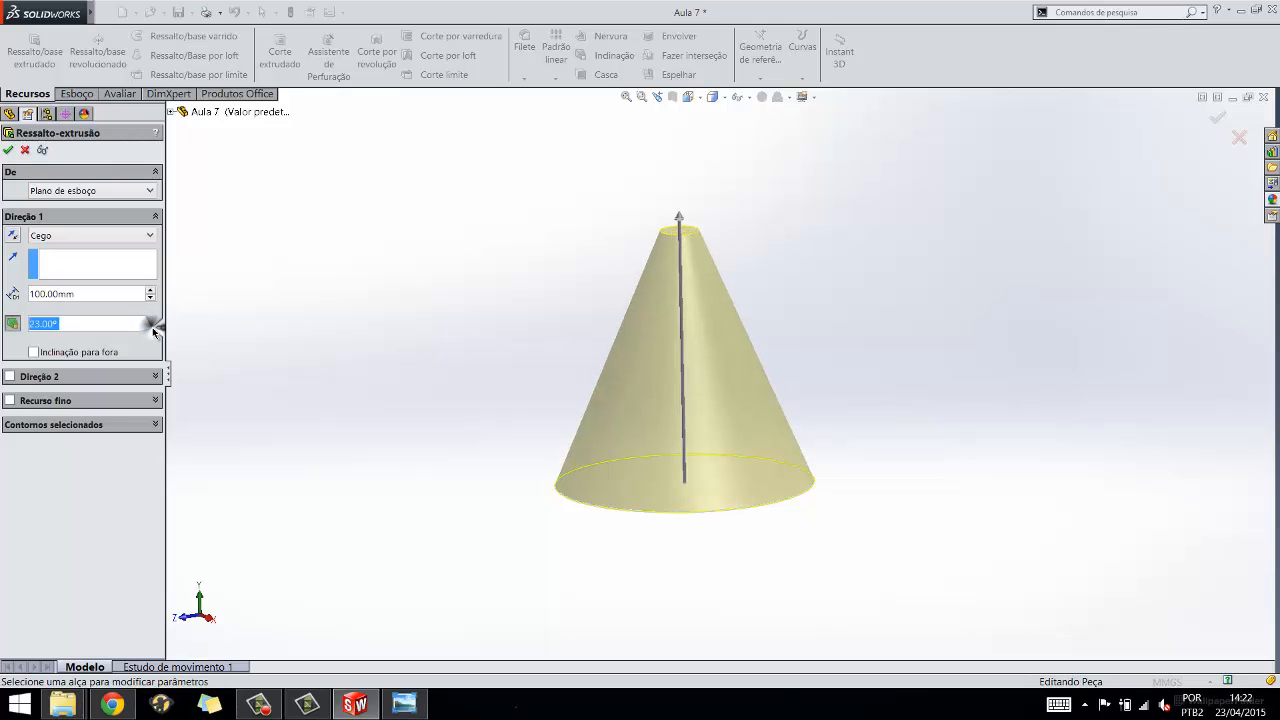
- Try the outward draft option on the extrusion, and turn both it and the draft off again
left_click(47, 354)
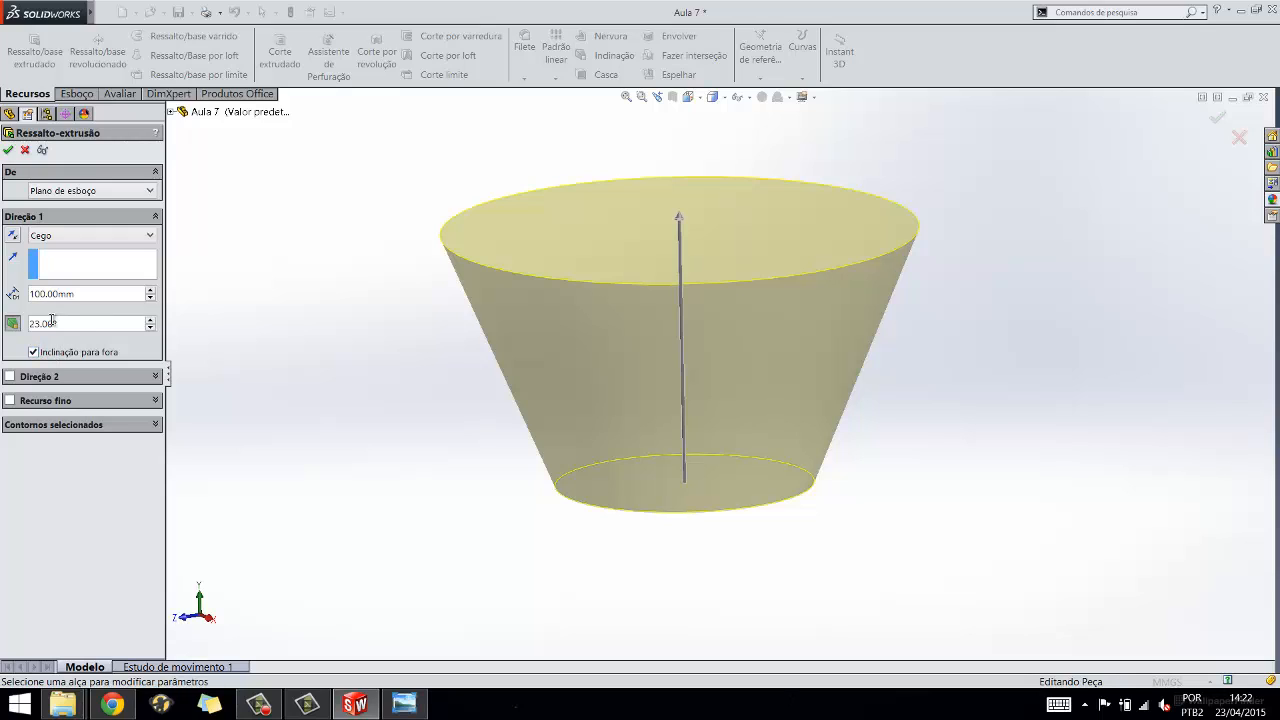
left_click(32, 352)
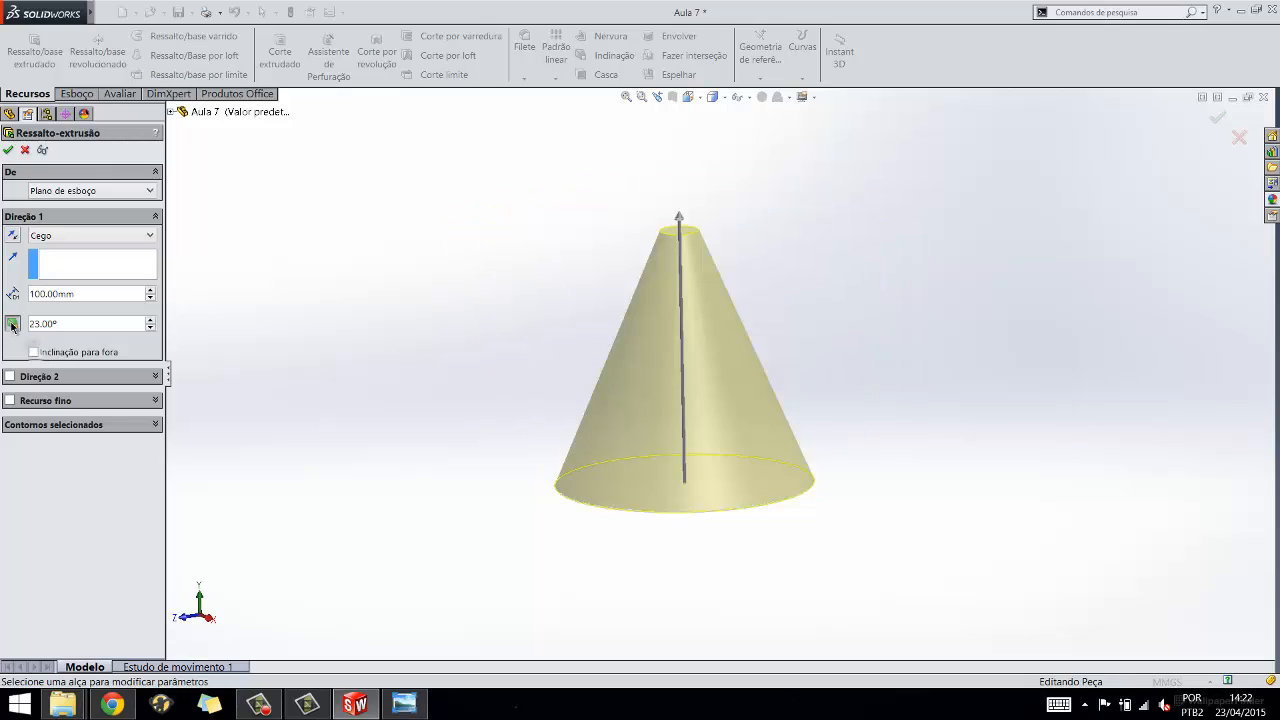
left_click(12, 323)
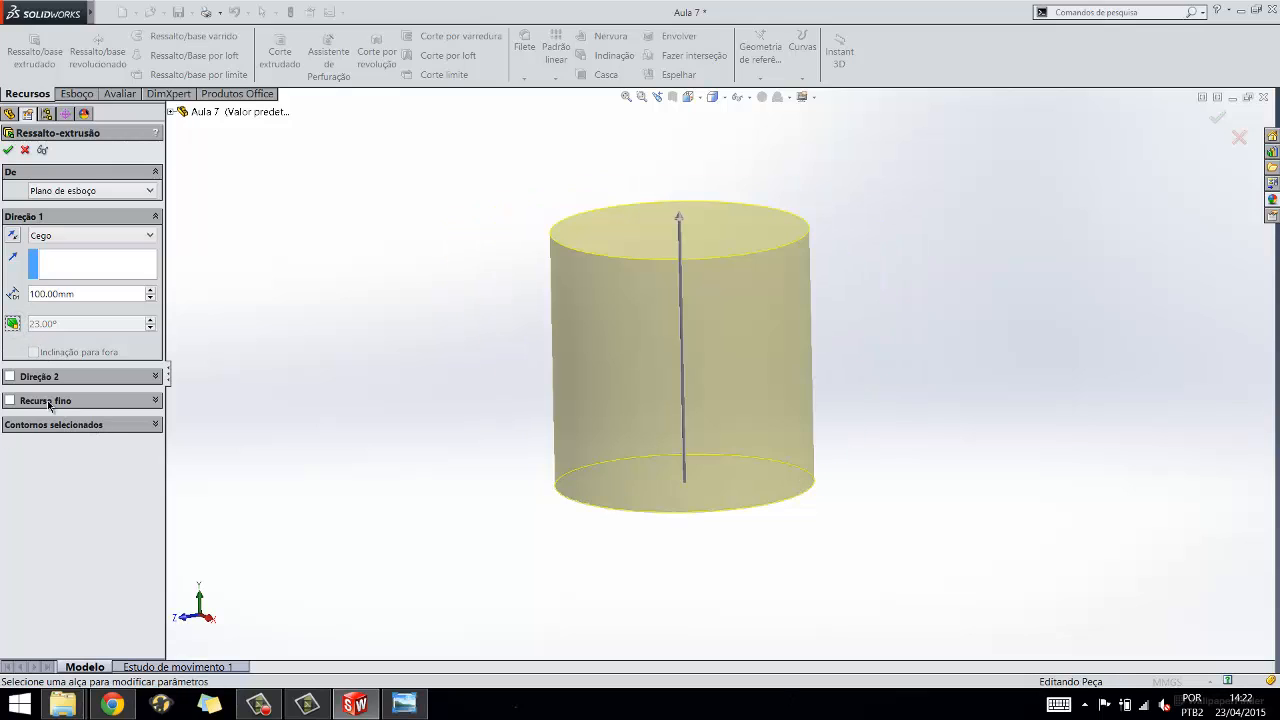
- Enable a blind second direction with a depth of 50 mm for the extrusion, and cancel the feature
left_click(9, 377)
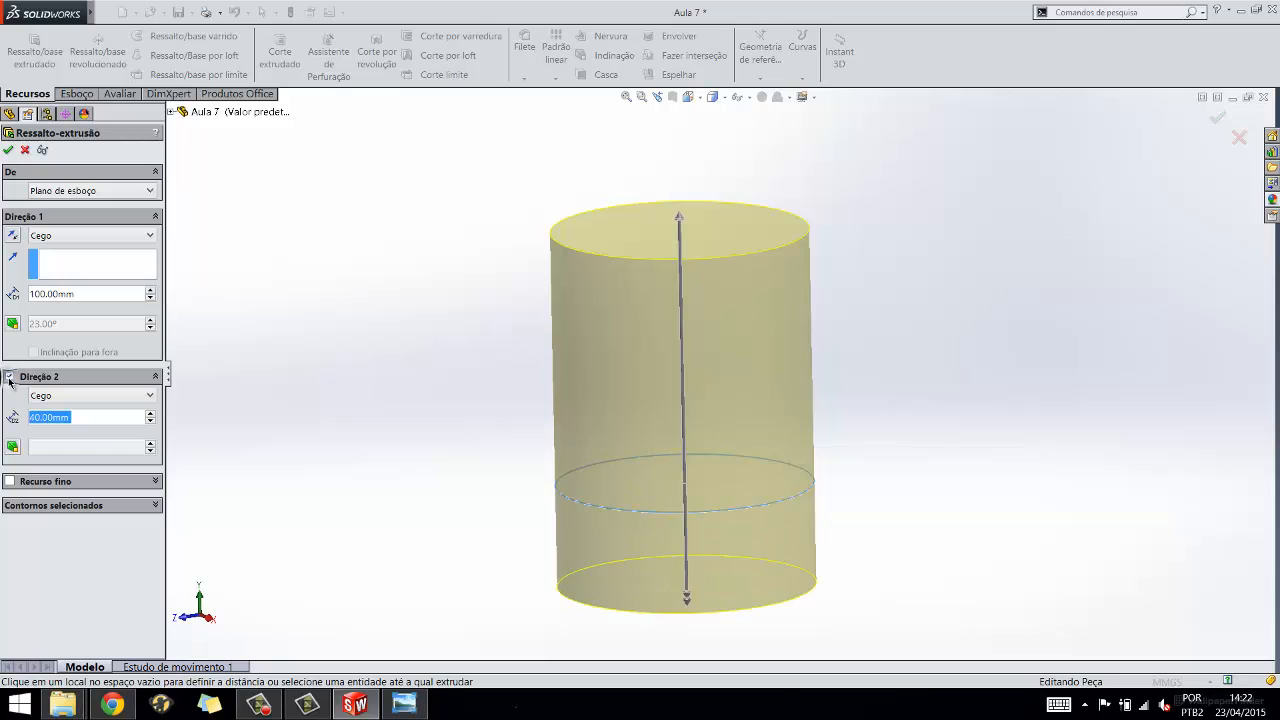
mouse_move(549, 486)
middle_mouse_down()
mouse_move(549, 474)
mouse_move(565, 503)
middle_mouse_up()
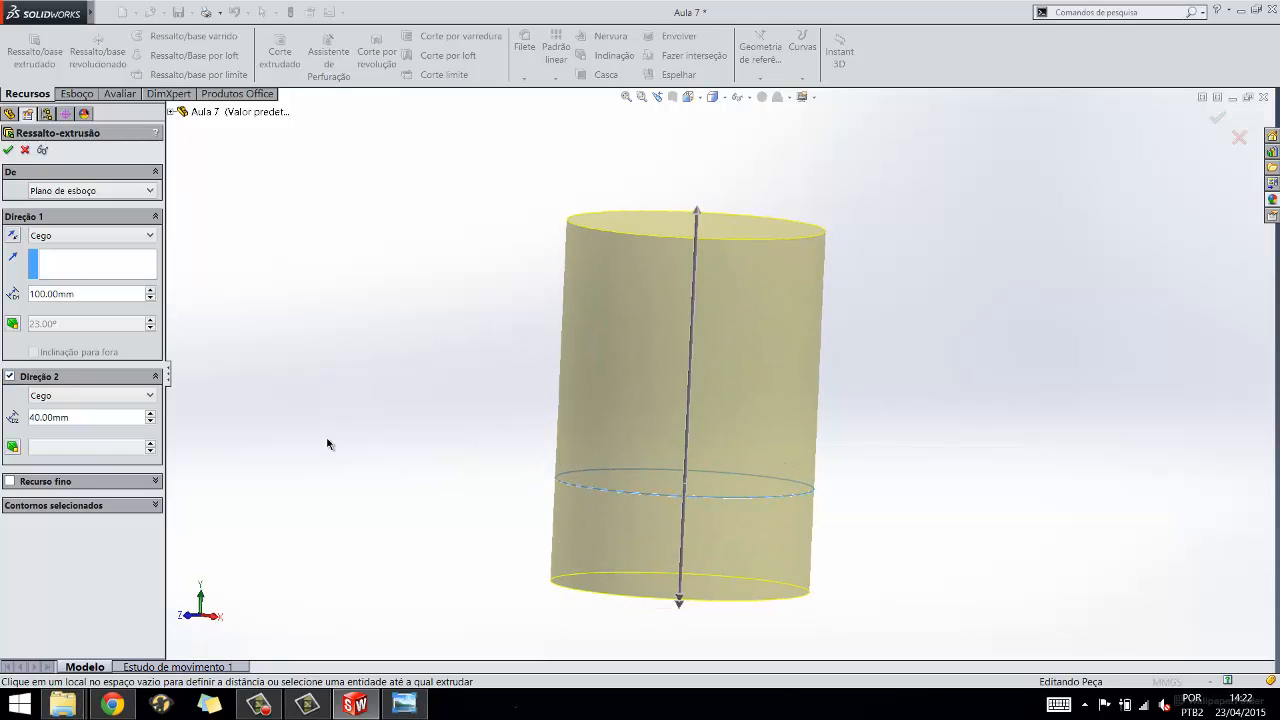
double_click(90, 416)
type("50")
key("Return")
middle_click_drag(536, 414, 897, 423)
key("Escape")
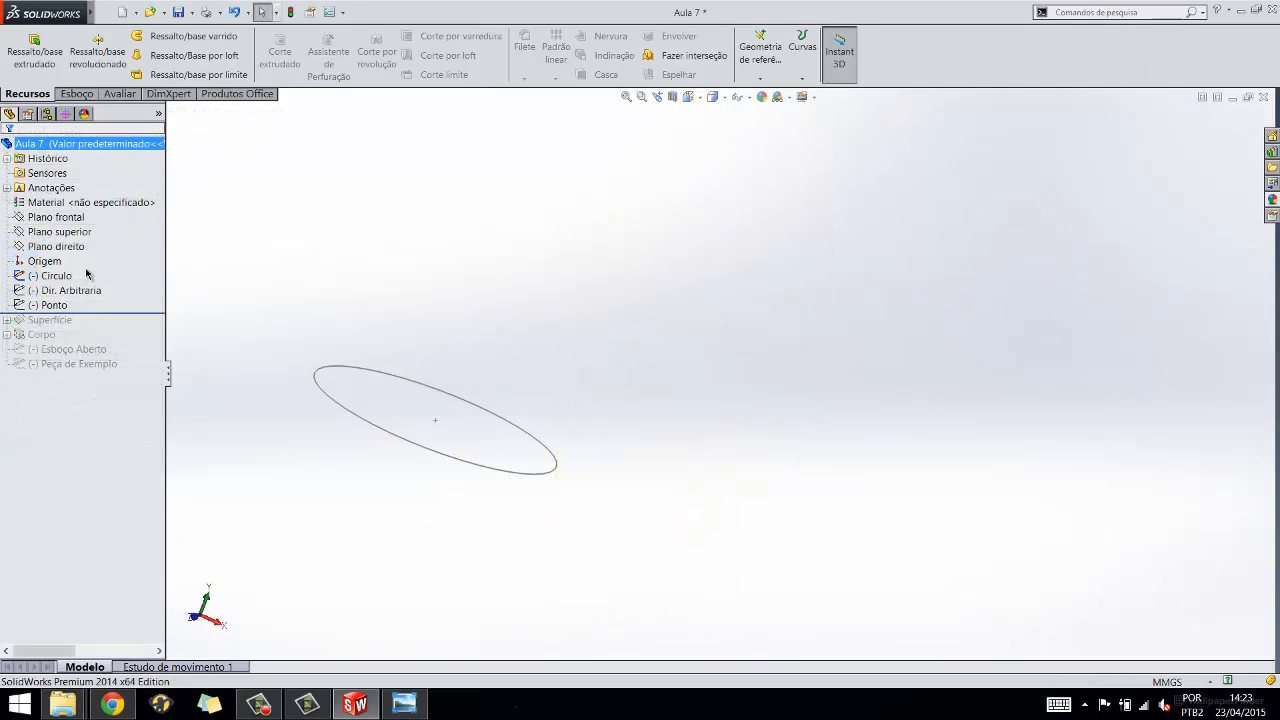
left_click(61, 250)
middle_click_drag(437, 354, 469, 357)
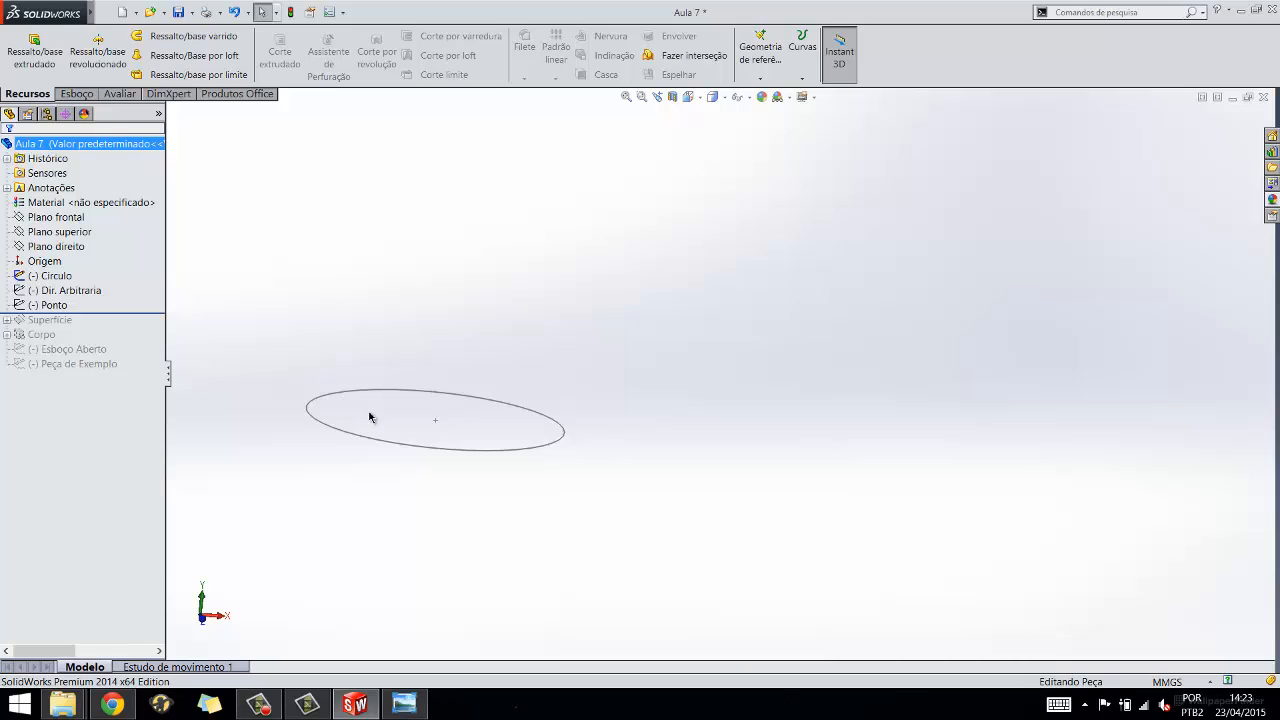
right_click(60, 297)
left_click(70, 257)
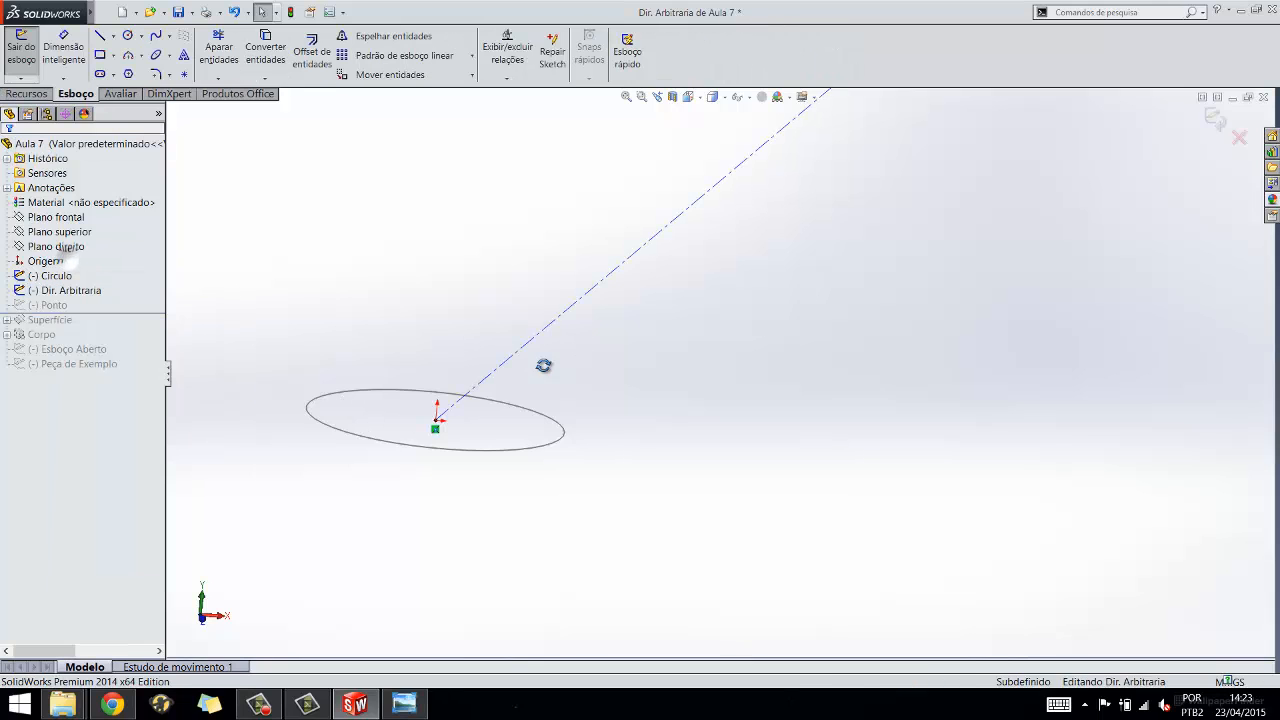
mouse_move(543, 366)
middle_mouse_down()
mouse_move(529, 331)
mouse_move(598, 356)
middle_mouse_up()
scroll(566, 367, "up", 5)
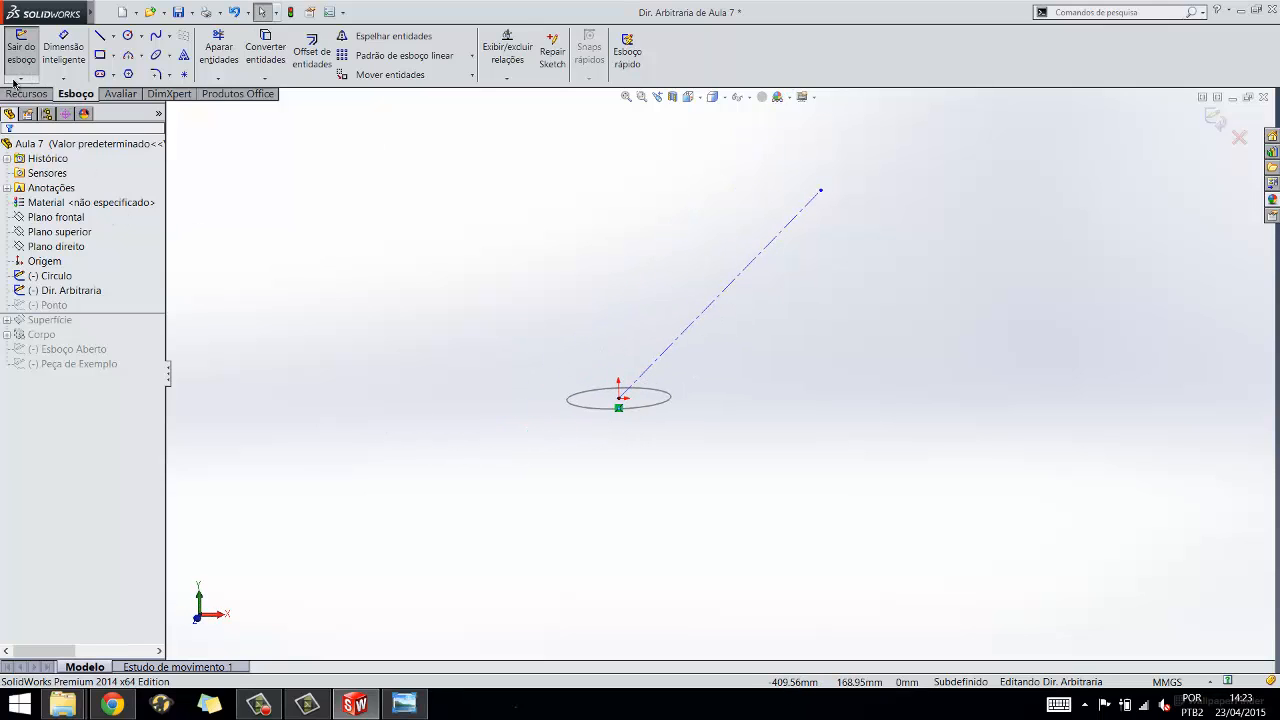
left_click(22, 50)
- Make the hidden Dir. Arbitraria sketch visible in the model
left_click(57, 291)
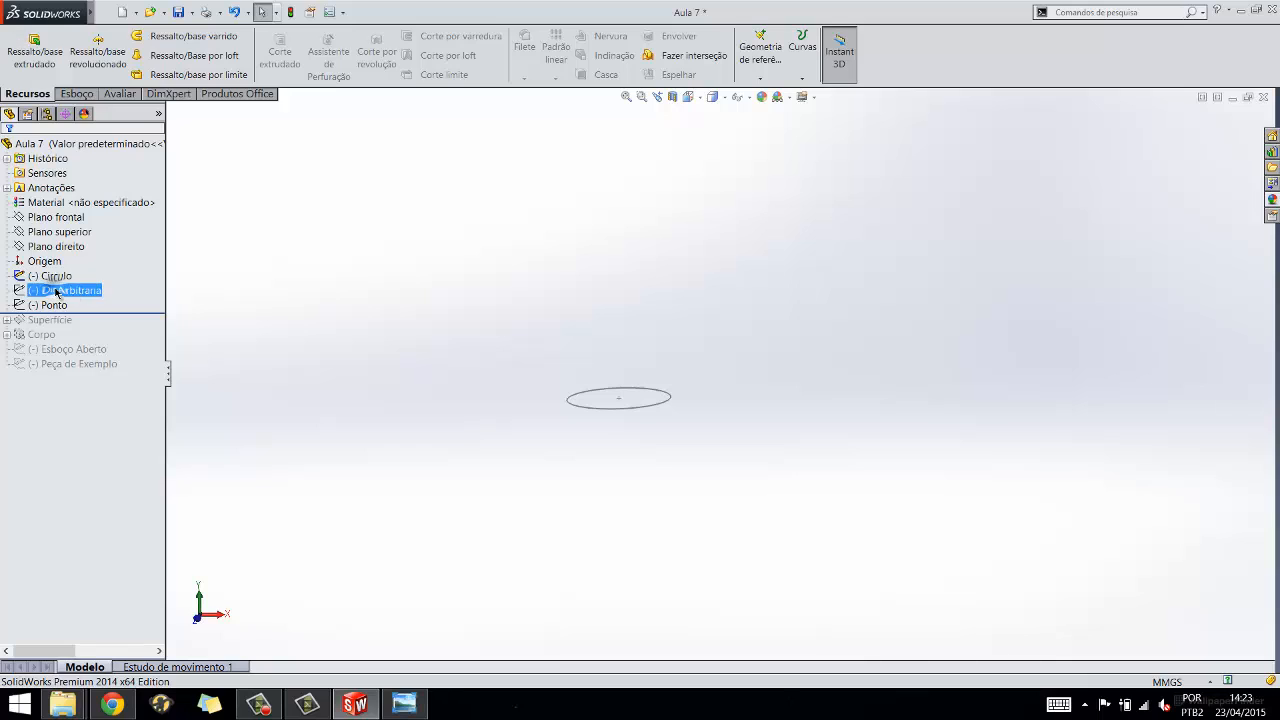
right_click(57, 291)
left_click(60, 260)
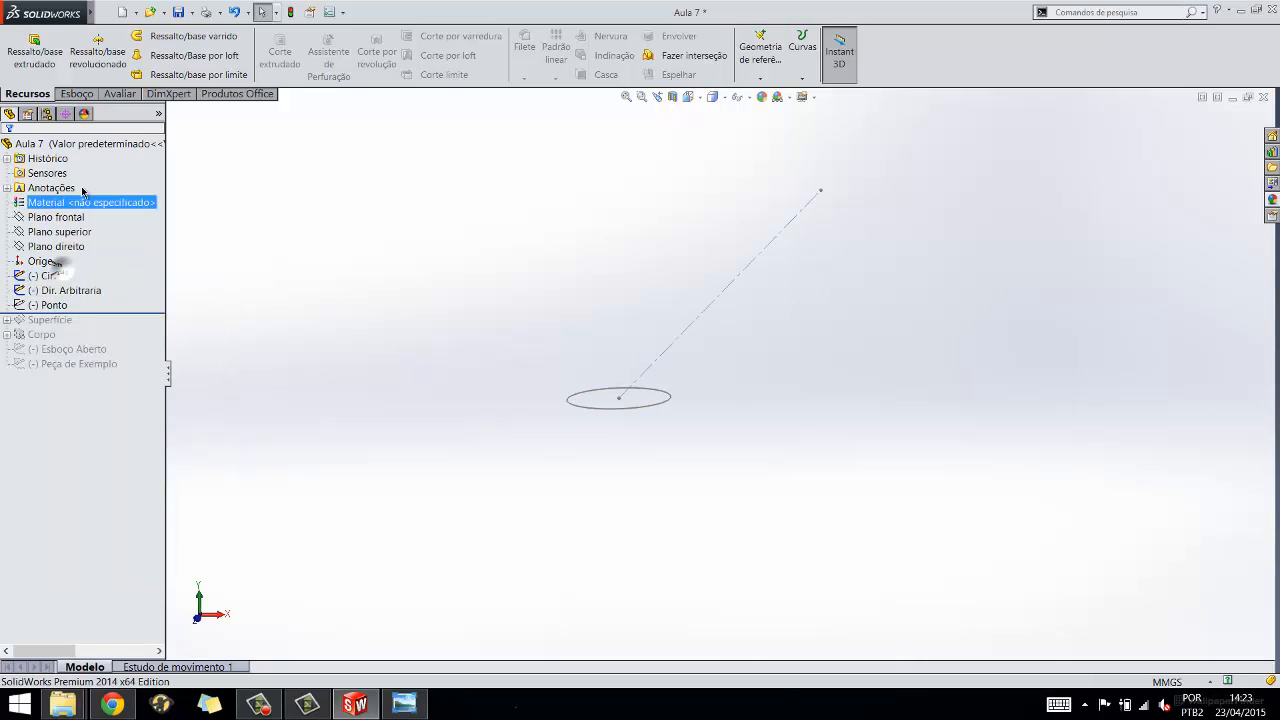
- Start a blind extrusion of the Círculo sketch with the slanted line of the Dir. Arbitraria sketch as its direction
left_click(50, 275)
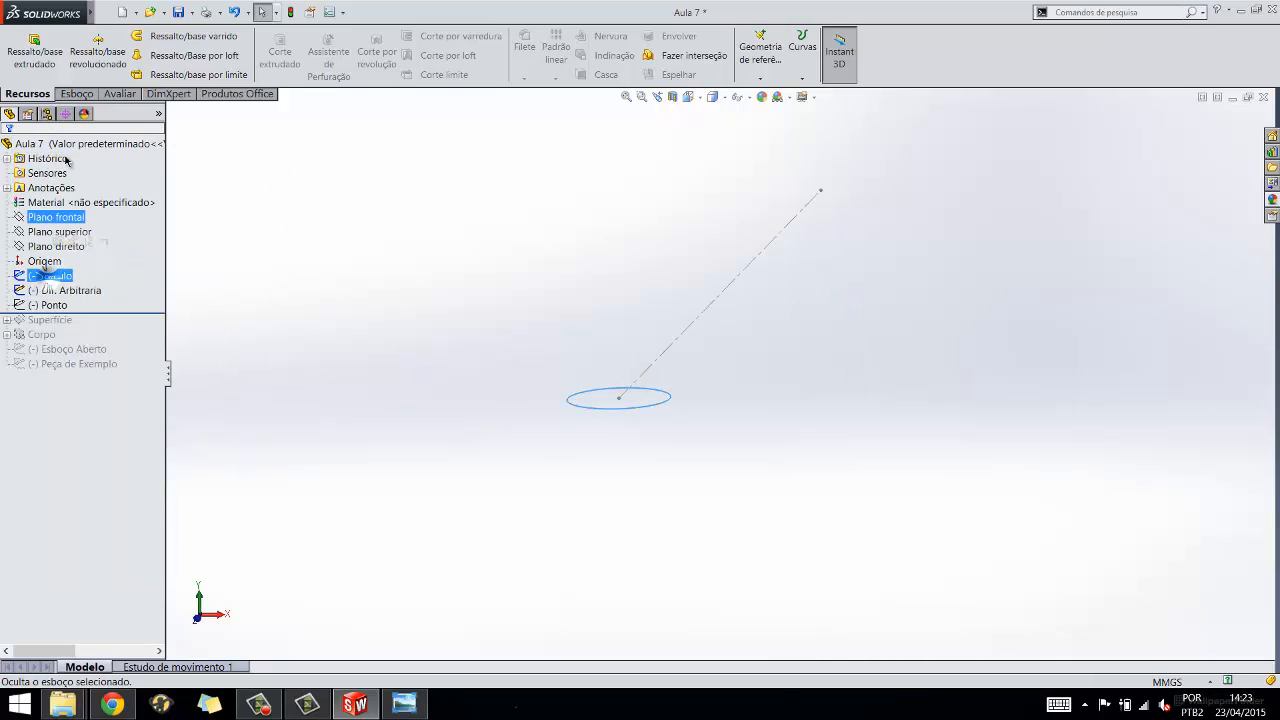
left_click(35, 55)
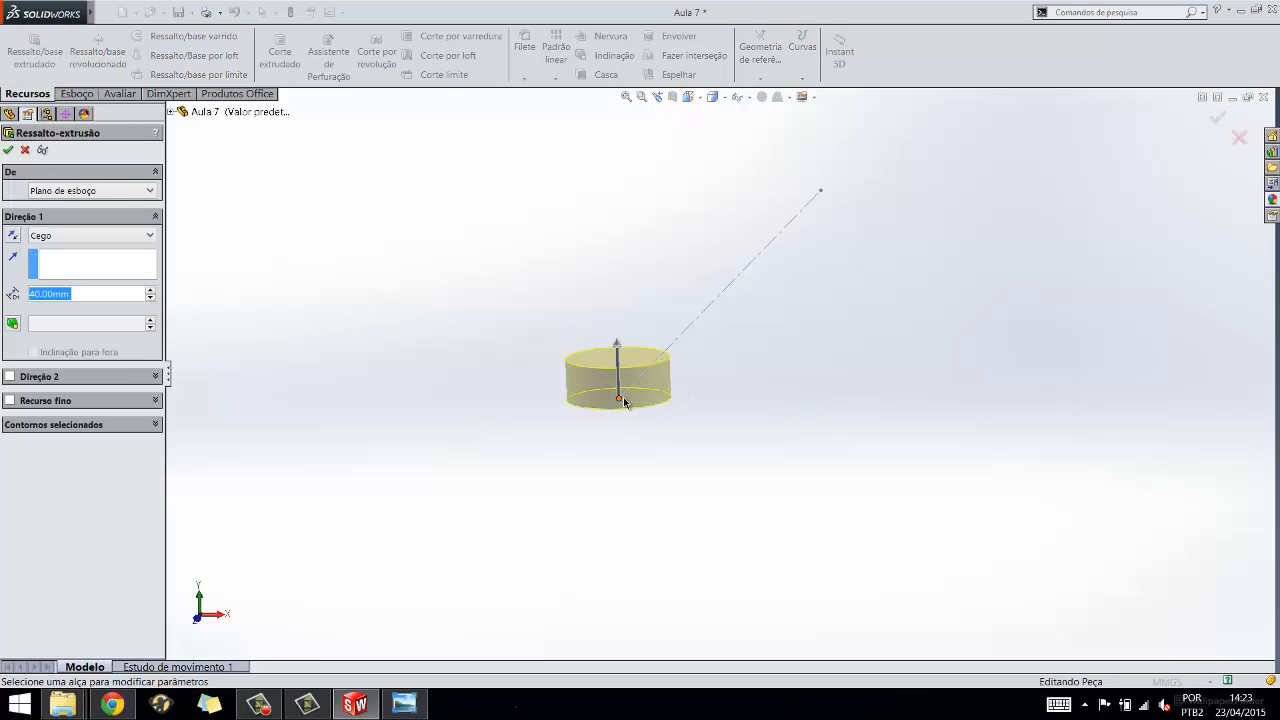
left_click(760, 264)
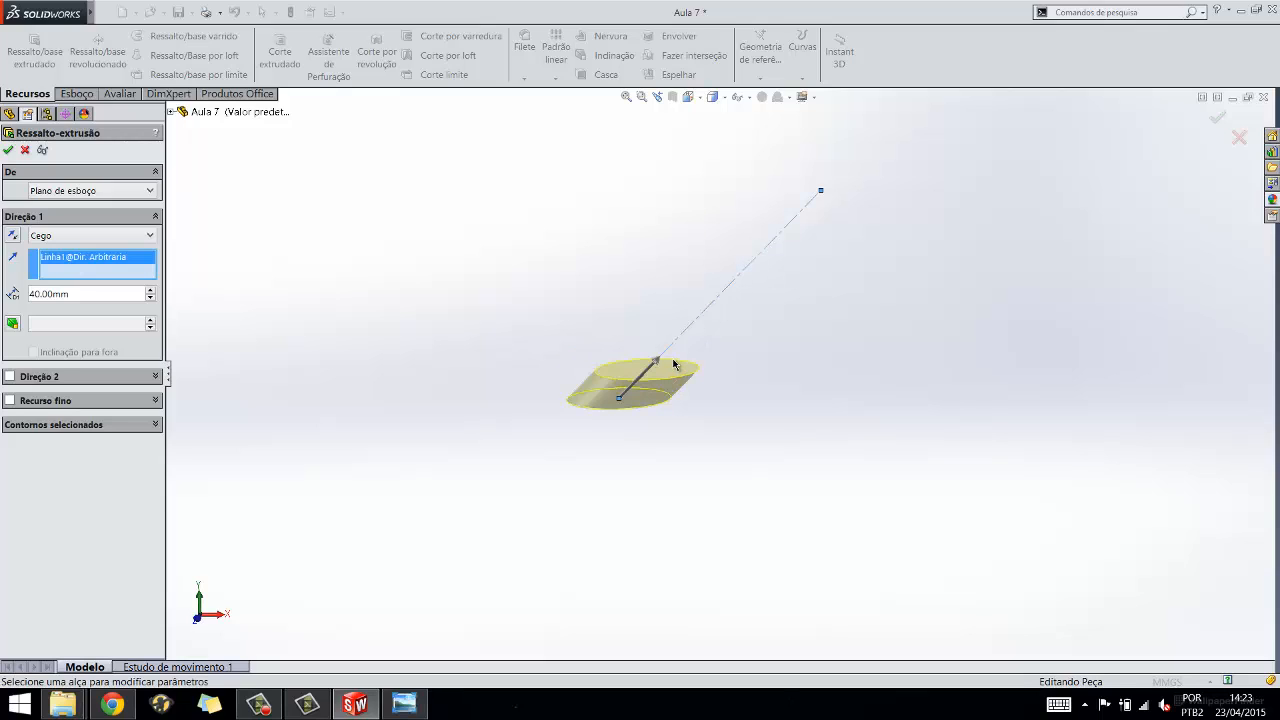
left_click(67, 238)
left_click(232, 207)
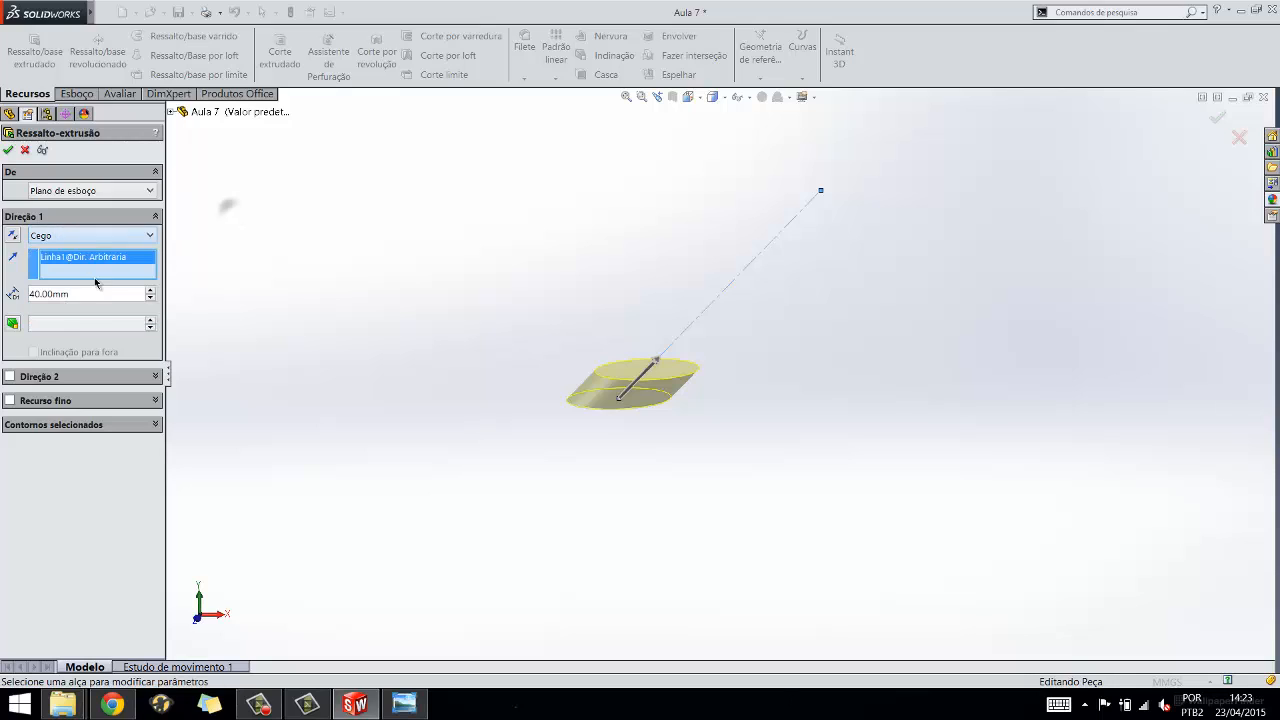
- Set the slanted extrusion's depth to 100 mm, stretch it to 120 mm, and cancel the feature
double_click(87, 293)
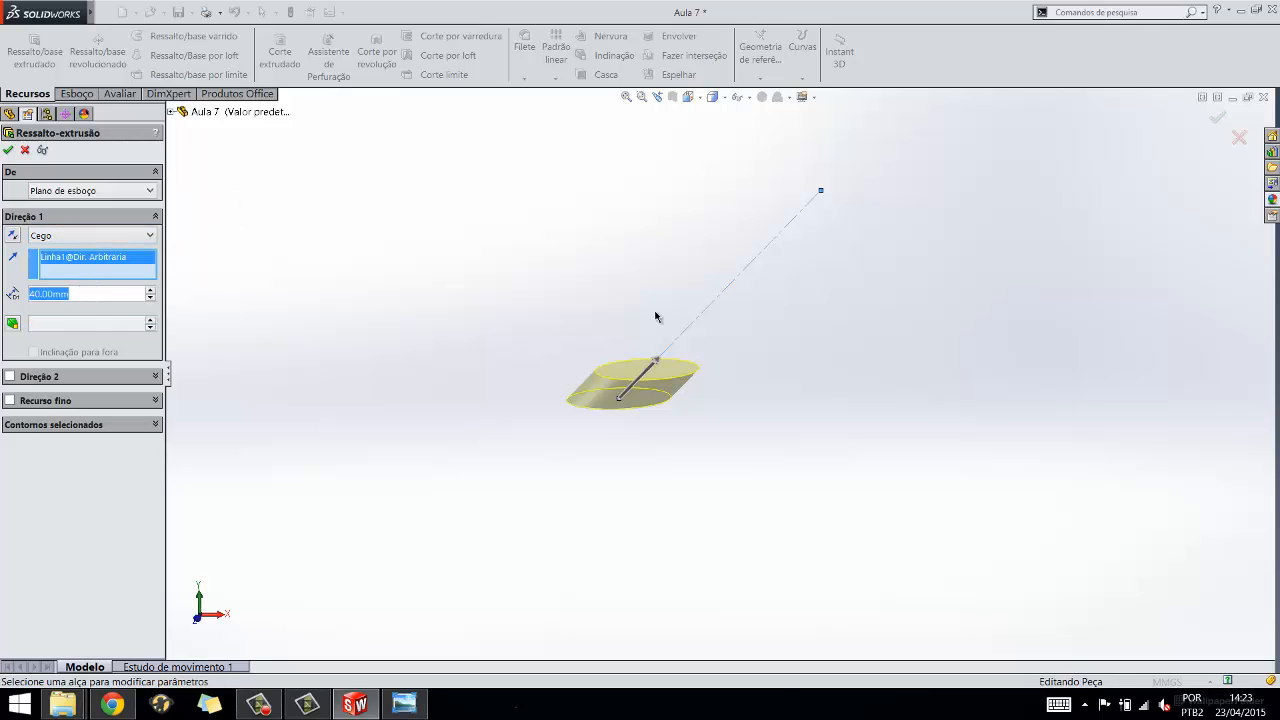
type("100")
key("Return")
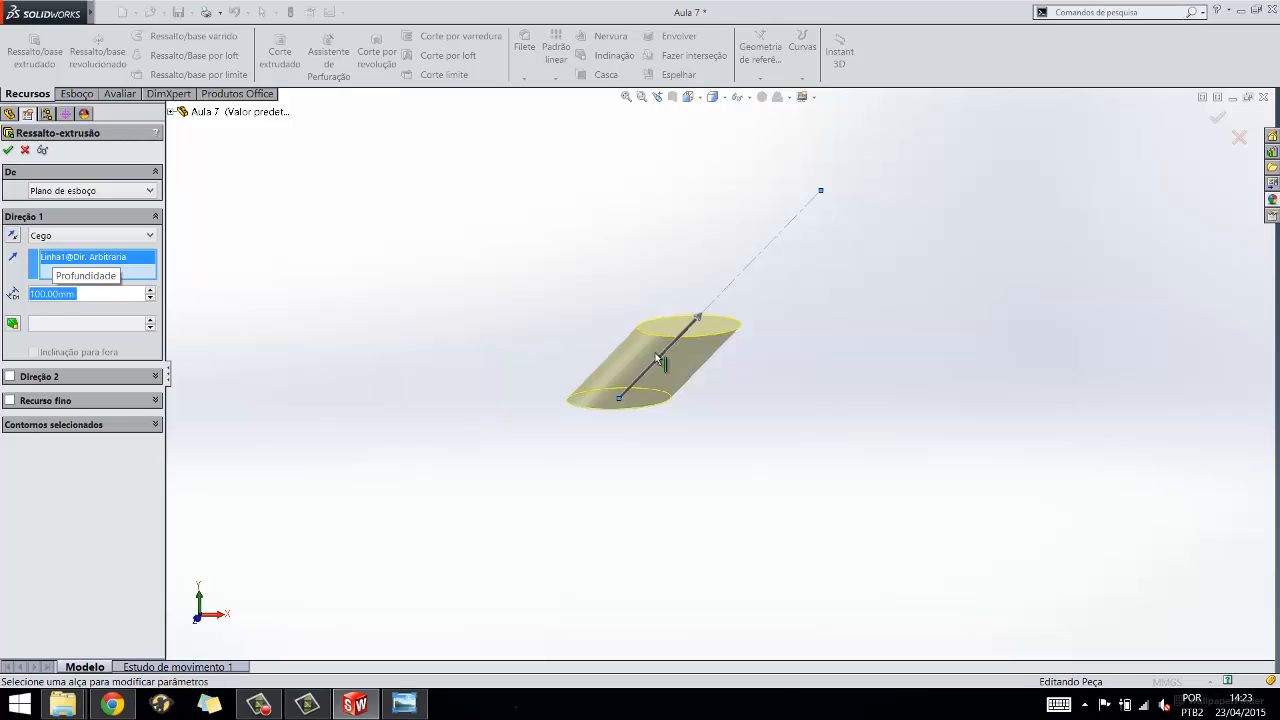
scroll(668, 345, "down", 3)
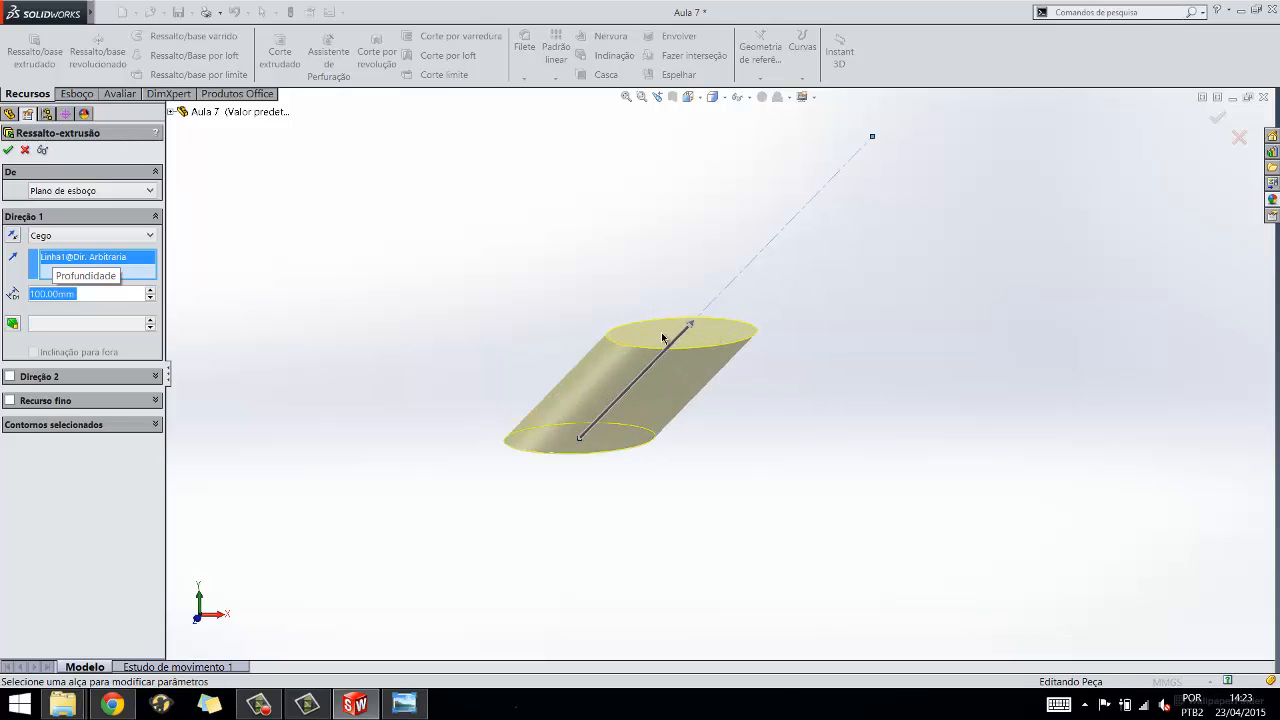
mouse_move(690, 326)
left_mouse_down()
mouse_move(826, 232)
mouse_move(774, 220)
mouse_move(750, 292)
mouse_move(812, 228)
mouse_move(706, 310)
left_mouse_up()
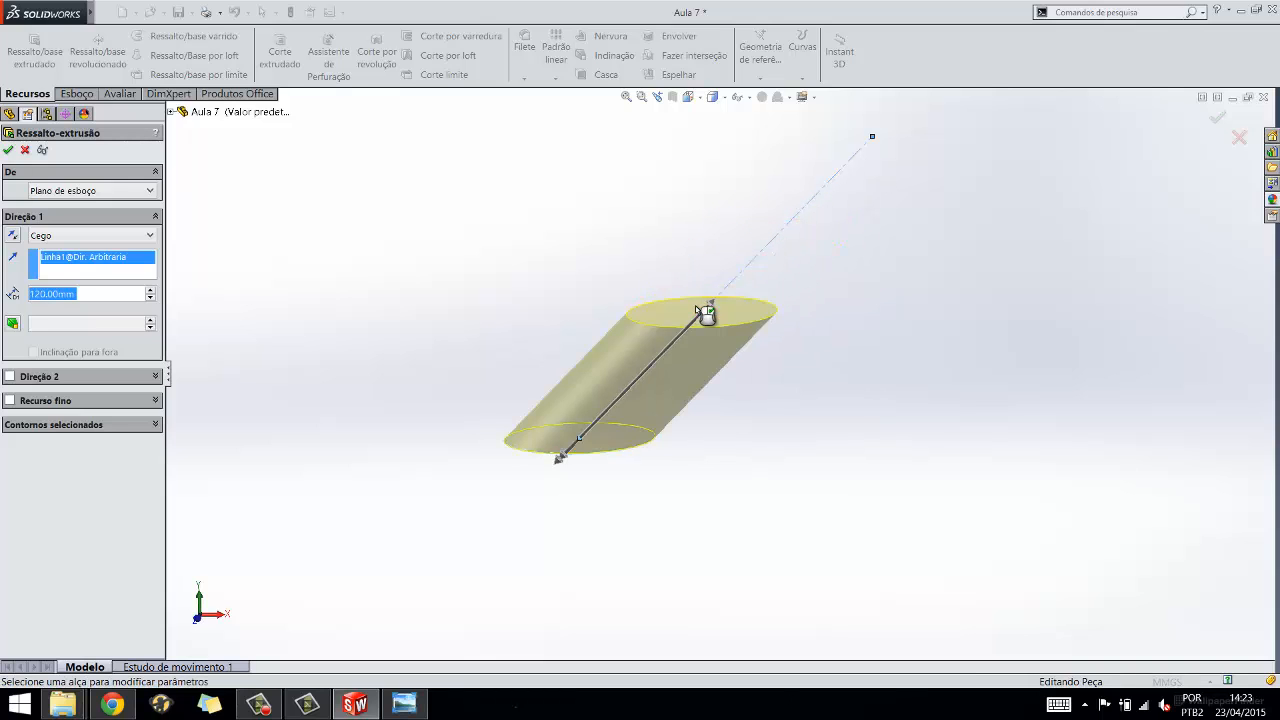
key("Escape")
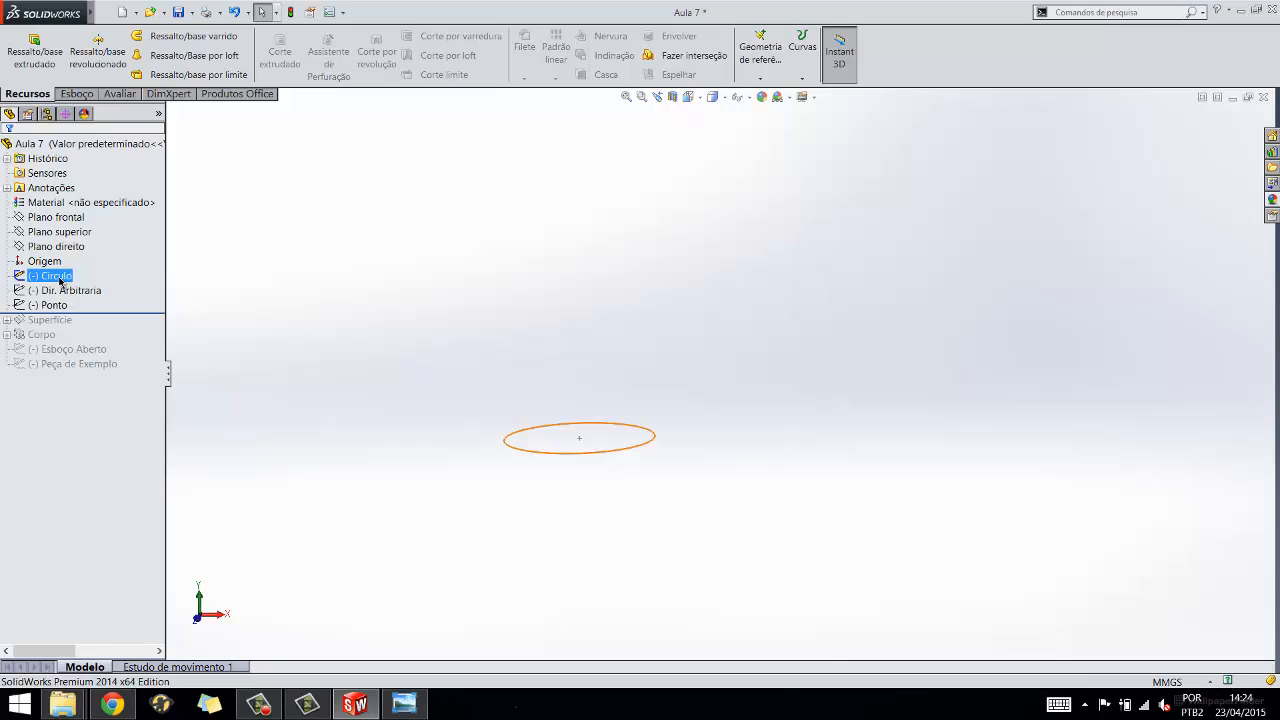
- Start a blind extrusion of the Círculo sketch and enable a one-direction thin feature with a 10 mm wall
left_click(60, 280)
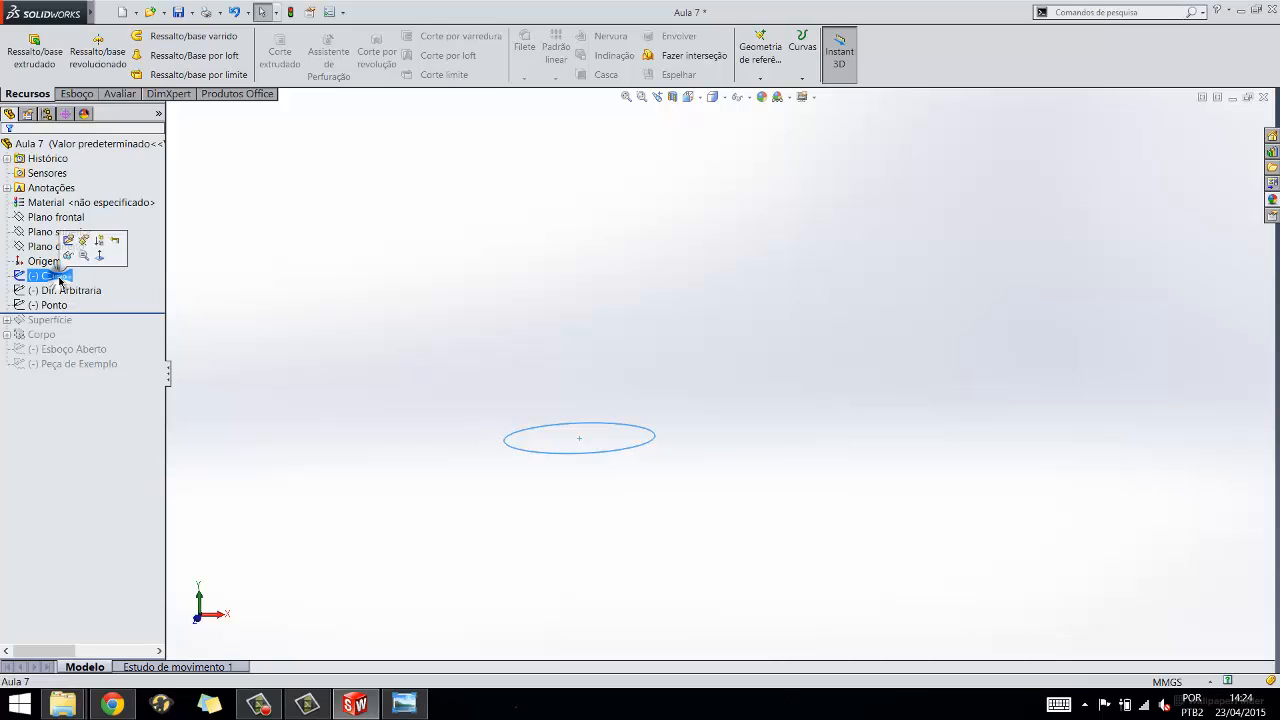
left_click(40, 52)
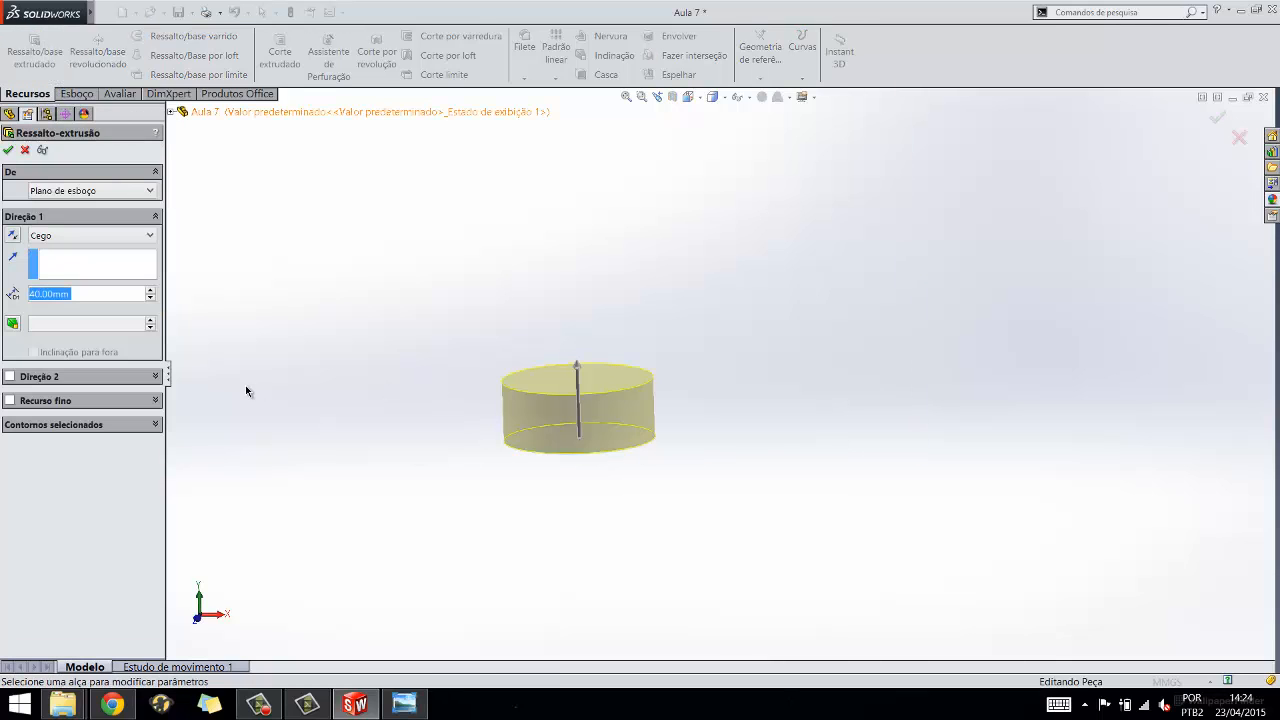
left_click(11, 400)
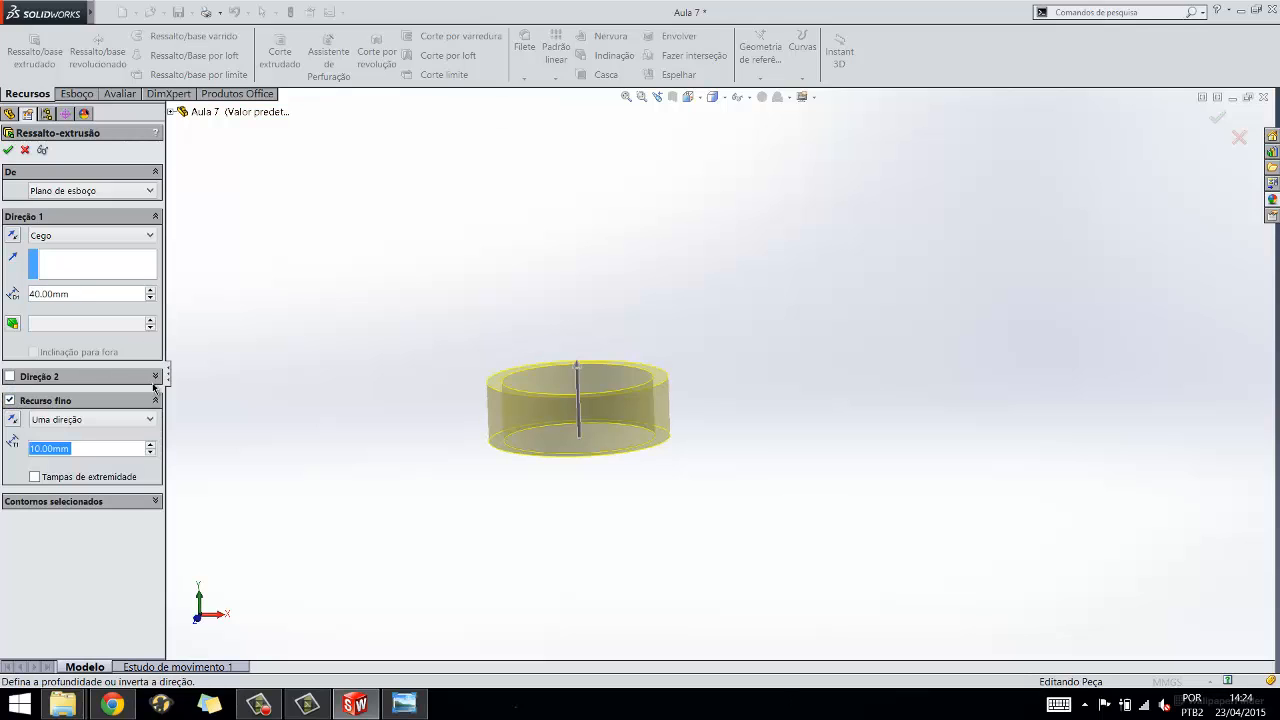
middle_click_drag(621, 318, 651, 420)
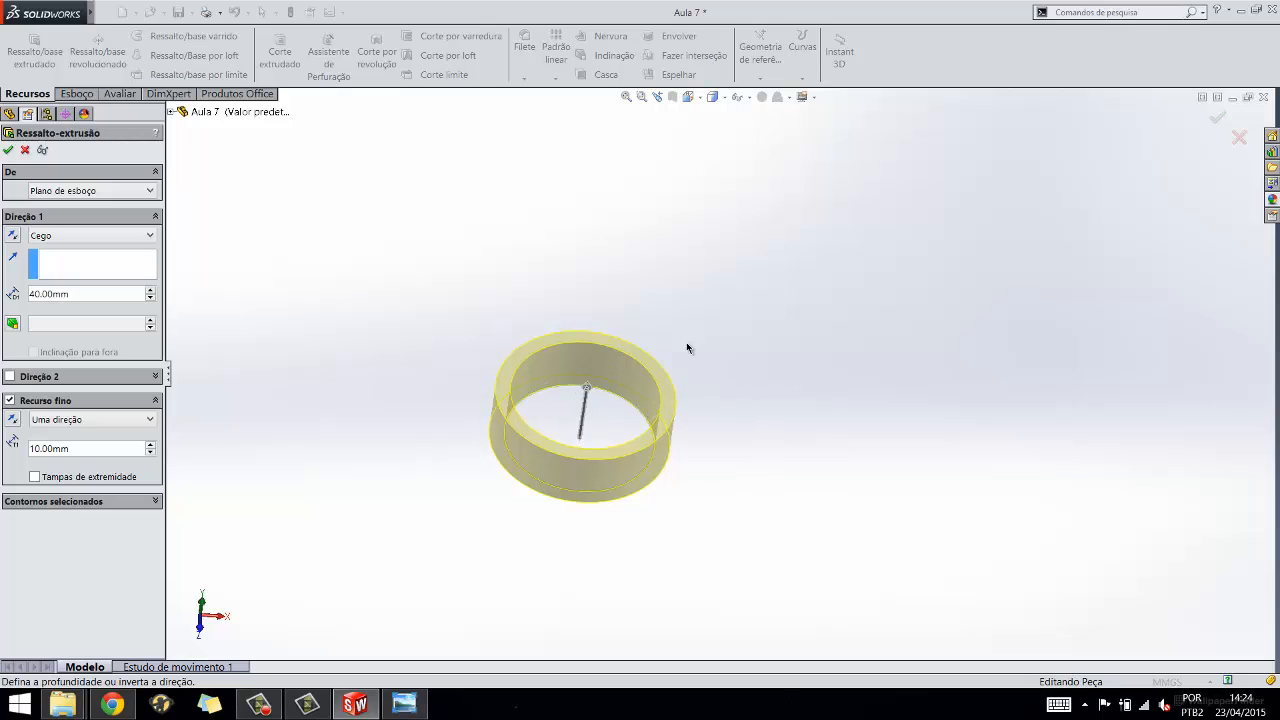
middle_click_drag(511, 421, 506, 397)
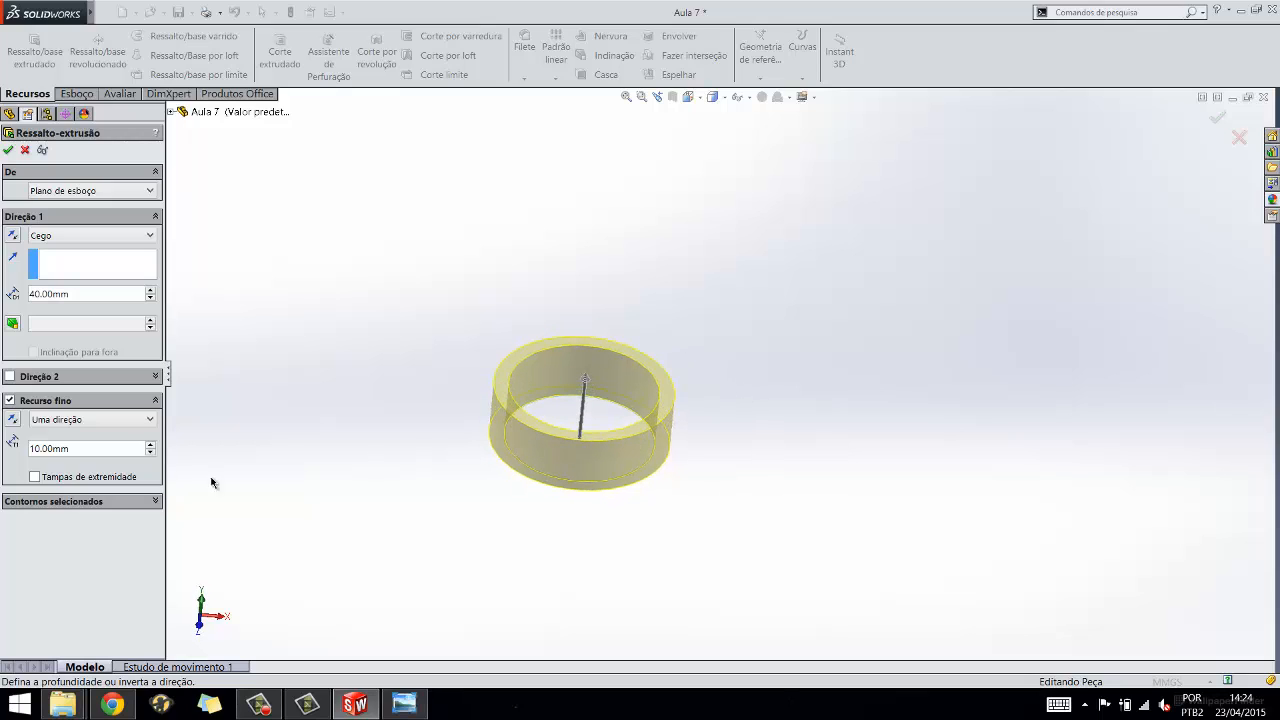
scroll(575, 411, "down", 2)
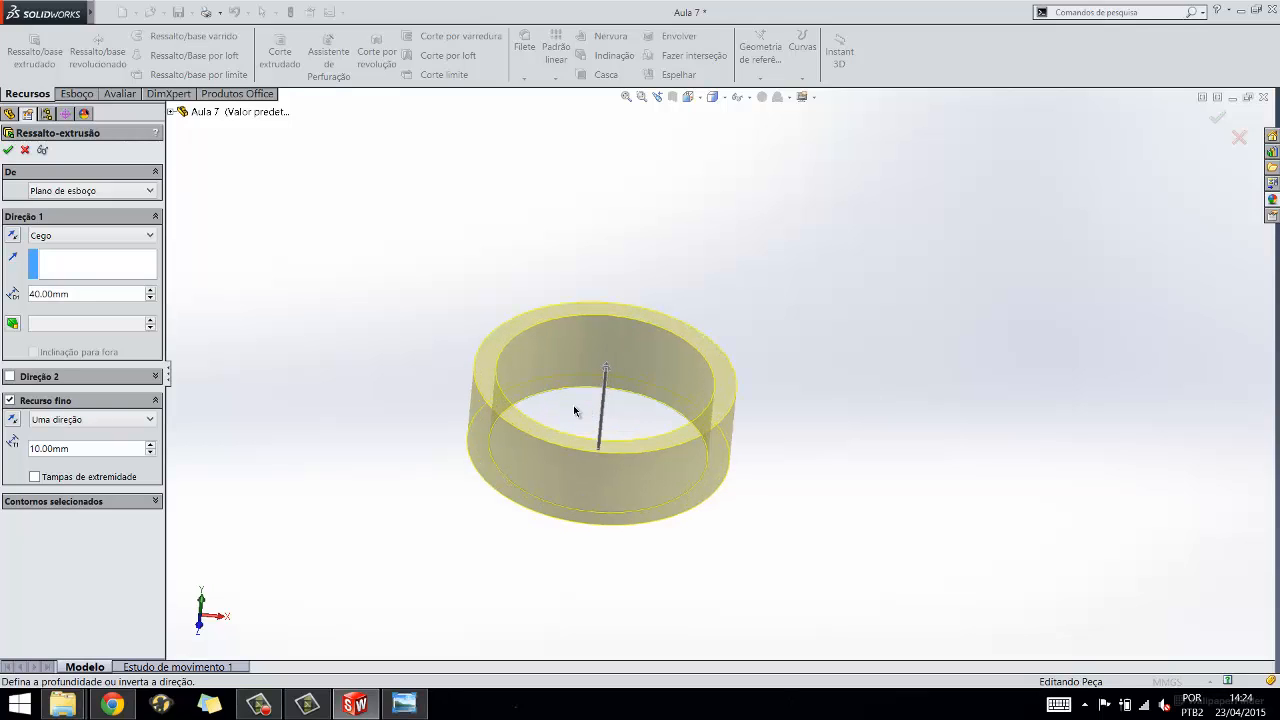
left_click_drag(100, 448, 30, 448)
scroll(514, 360, "down", 2)
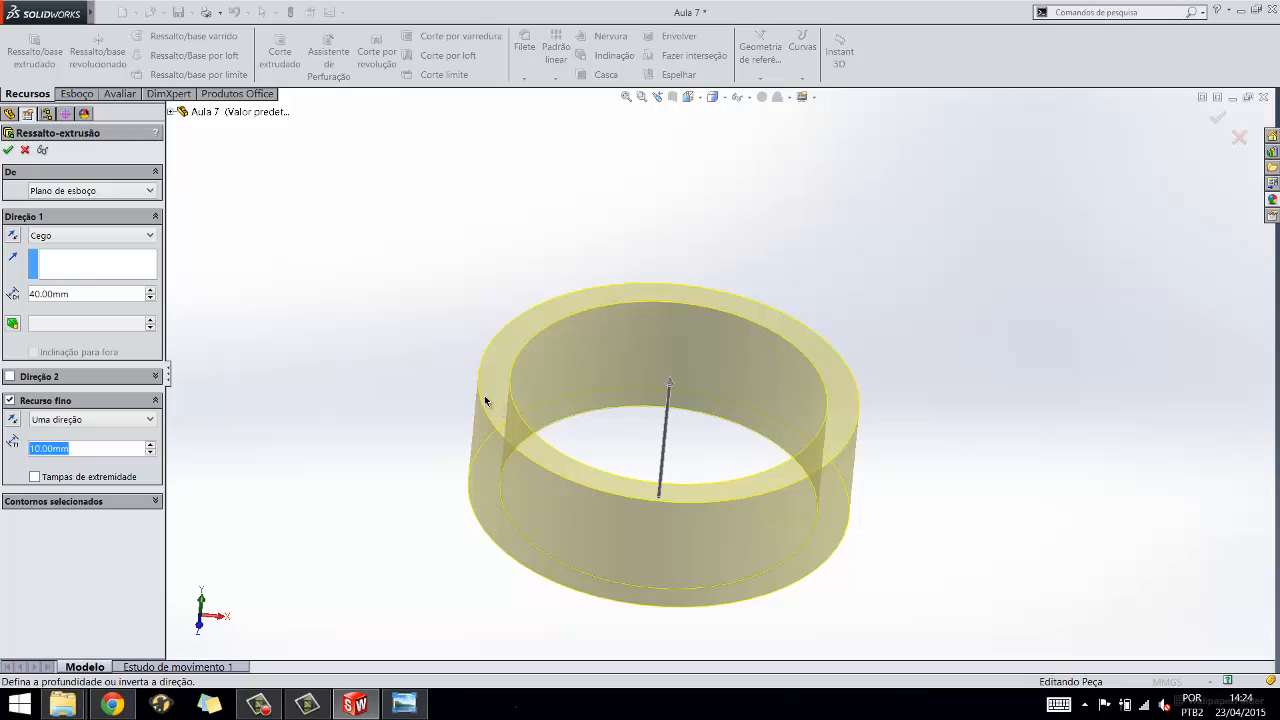
middle_click_drag(579, 375, 634, 515)
- View the thin ring from the top and reverse its wall thickness between the inner and outer sides of the circle
left_click(691, 97)
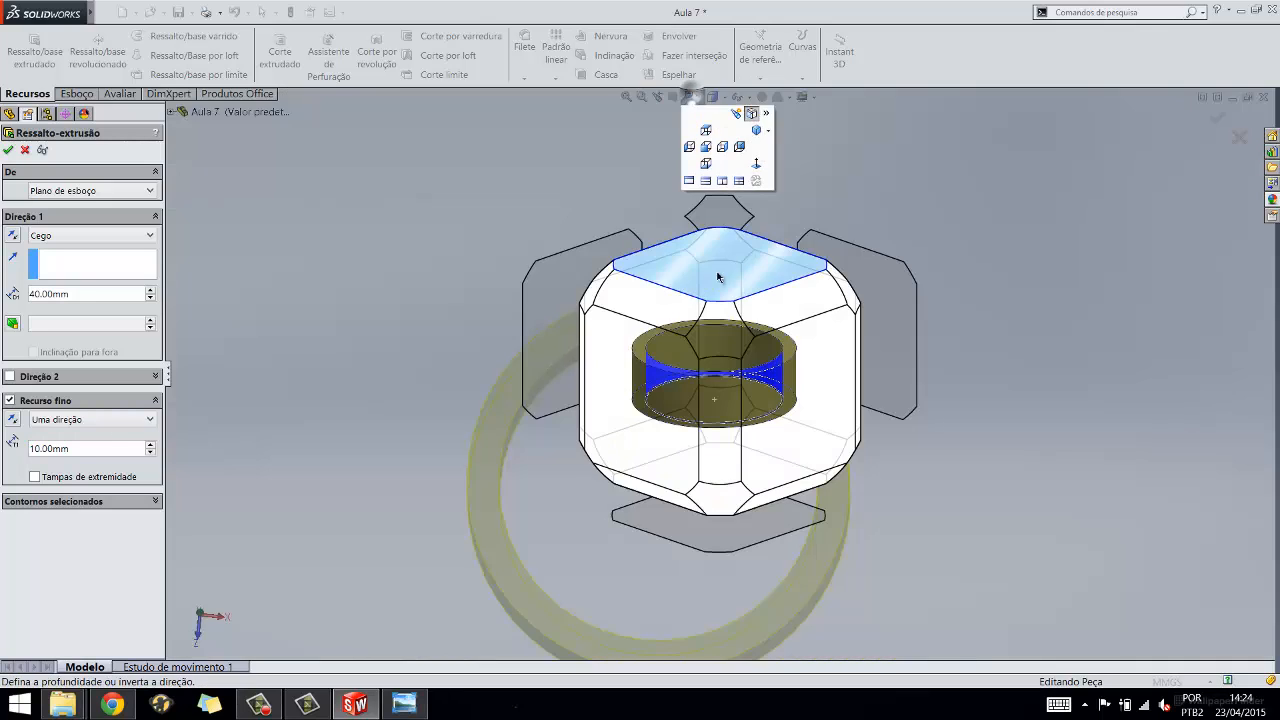
left_click(729, 277)
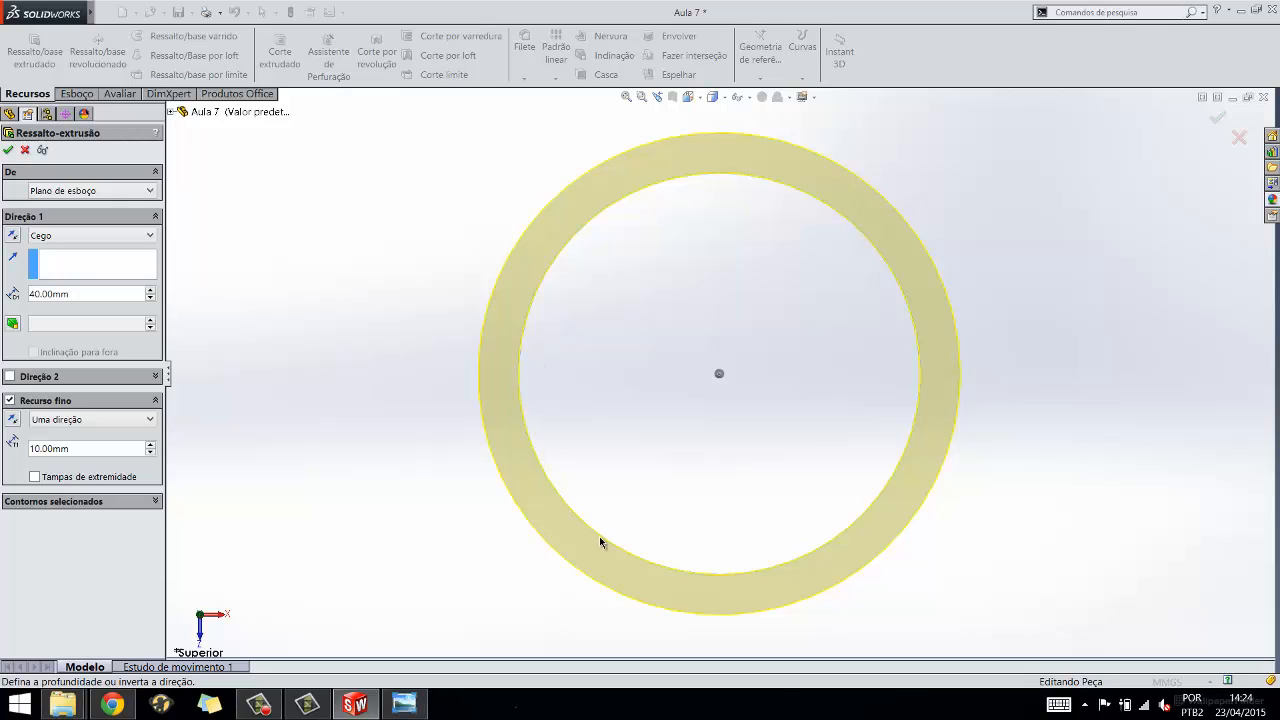
left_click(12, 420)
left_click(12, 420)
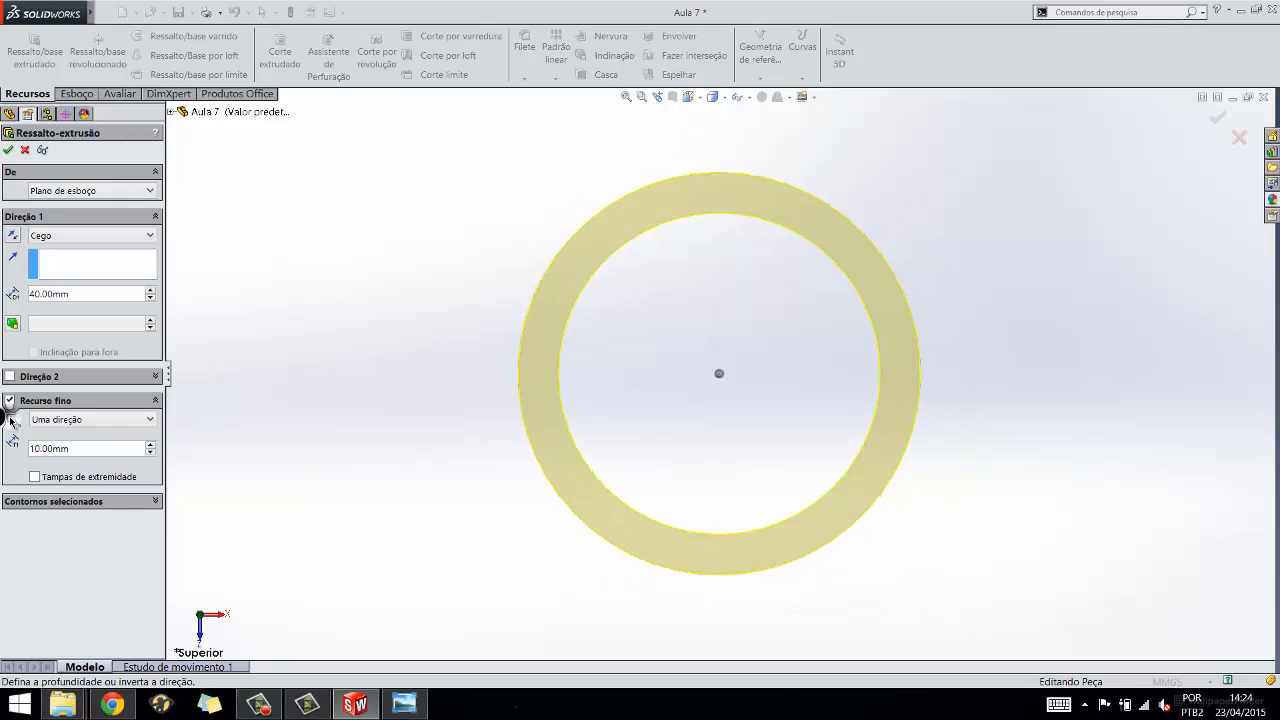
left_click(12, 420)
left_click(12, 420)
- Set the thin wall type to Plano médio, change it to Duas direções, and cancel the extrusion
left_click(138, 420)
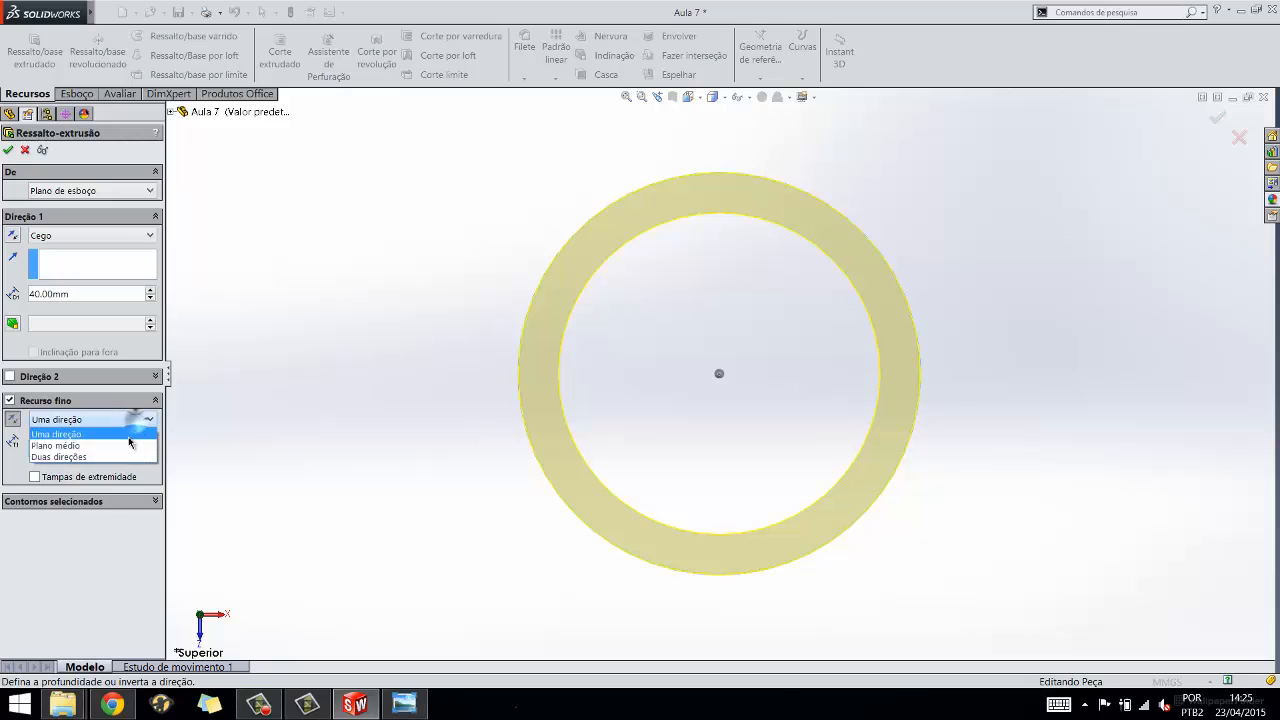
left_click(125, 446)
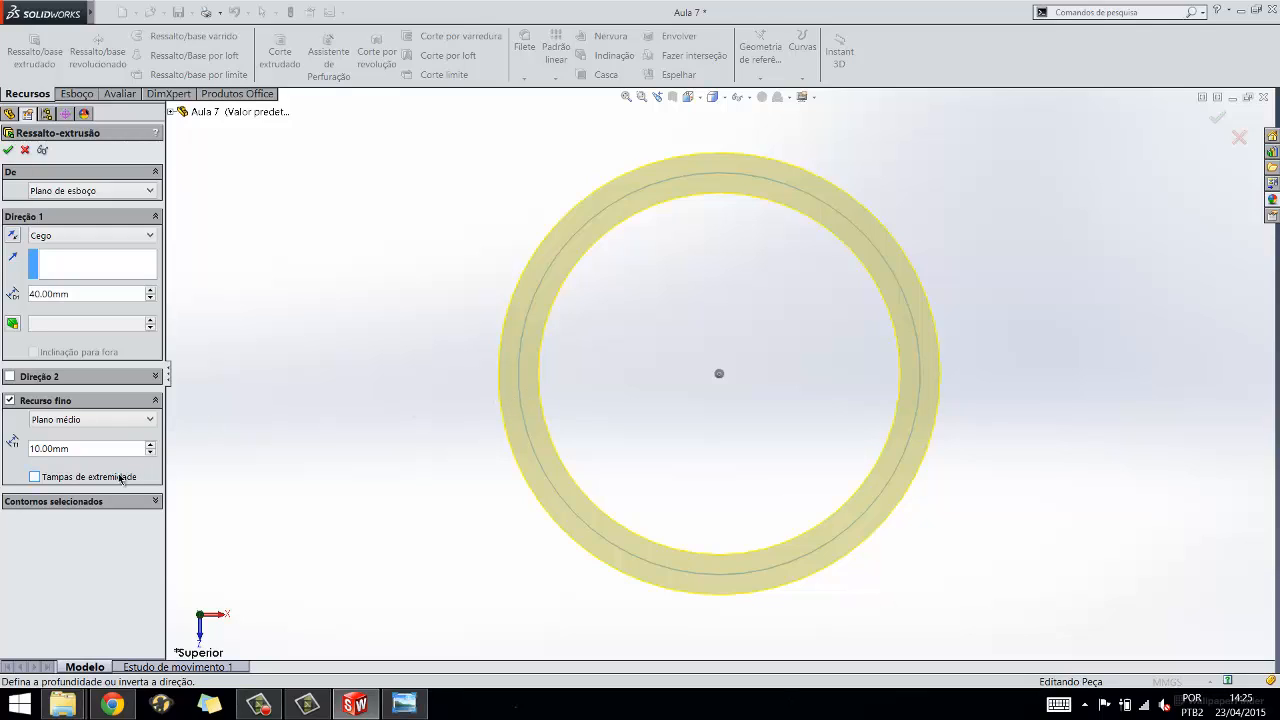
left_click(114, 421)
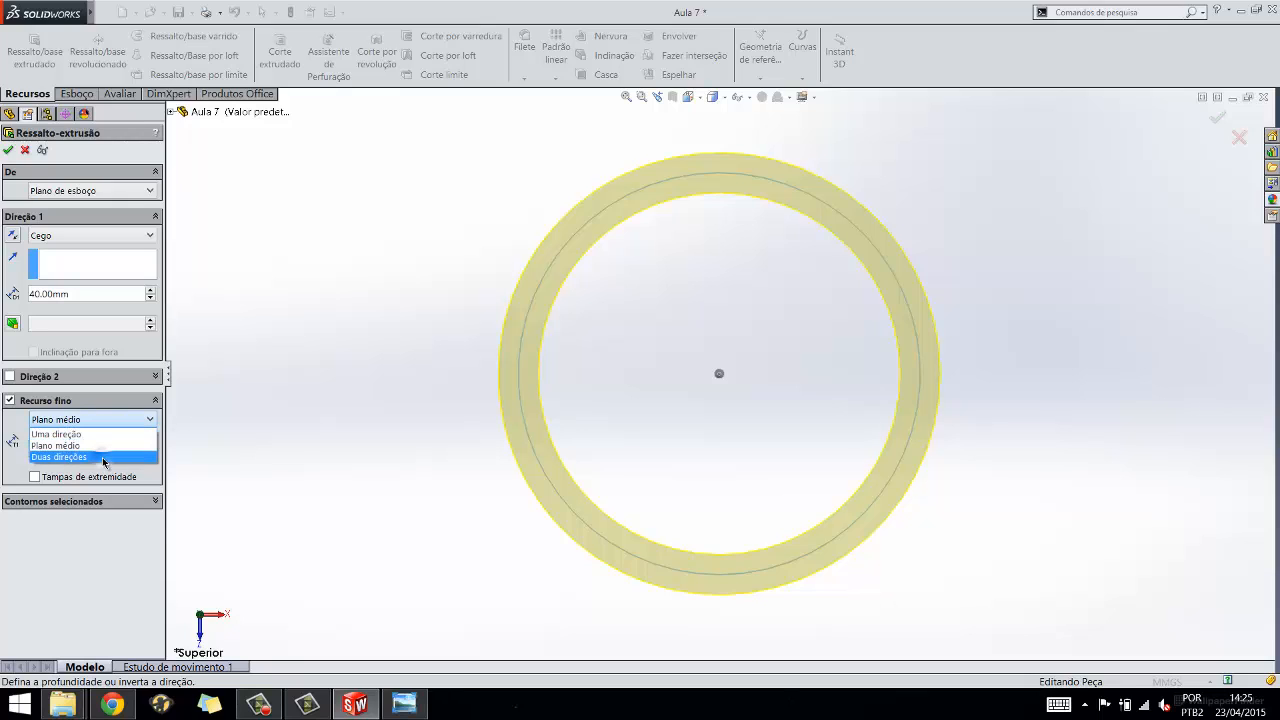
left_click(104, 458)
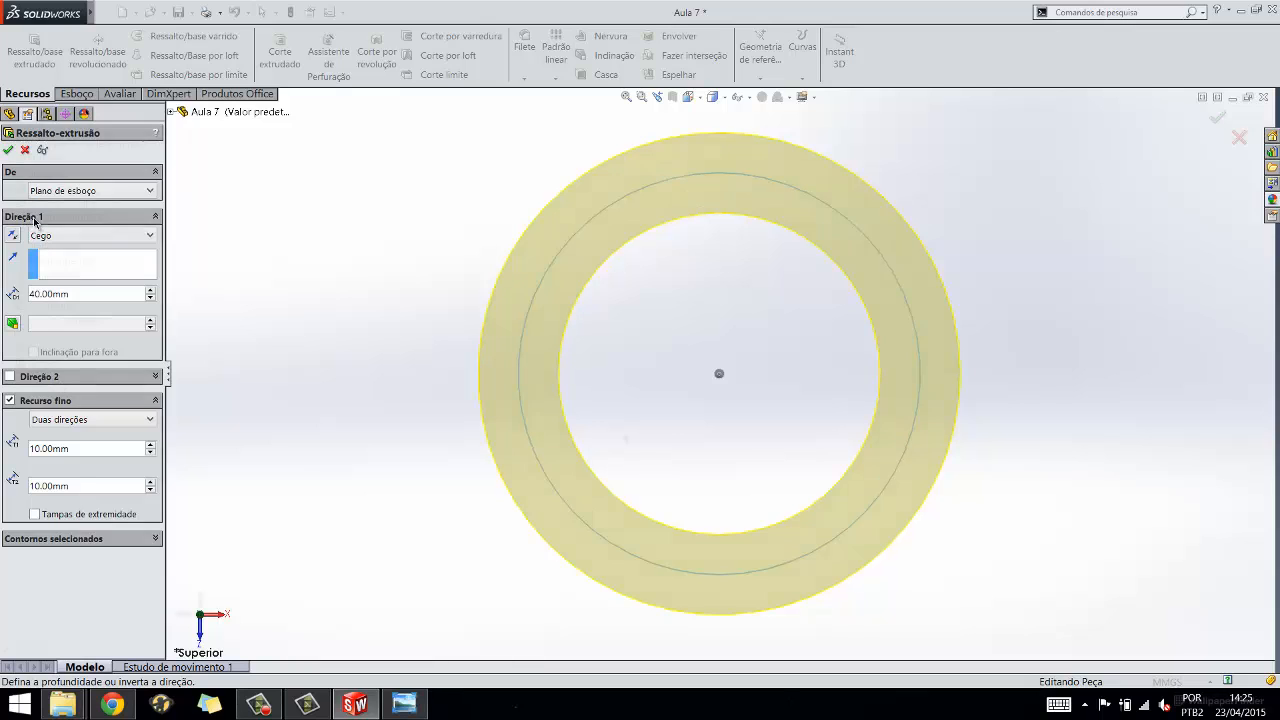
key("Escape")
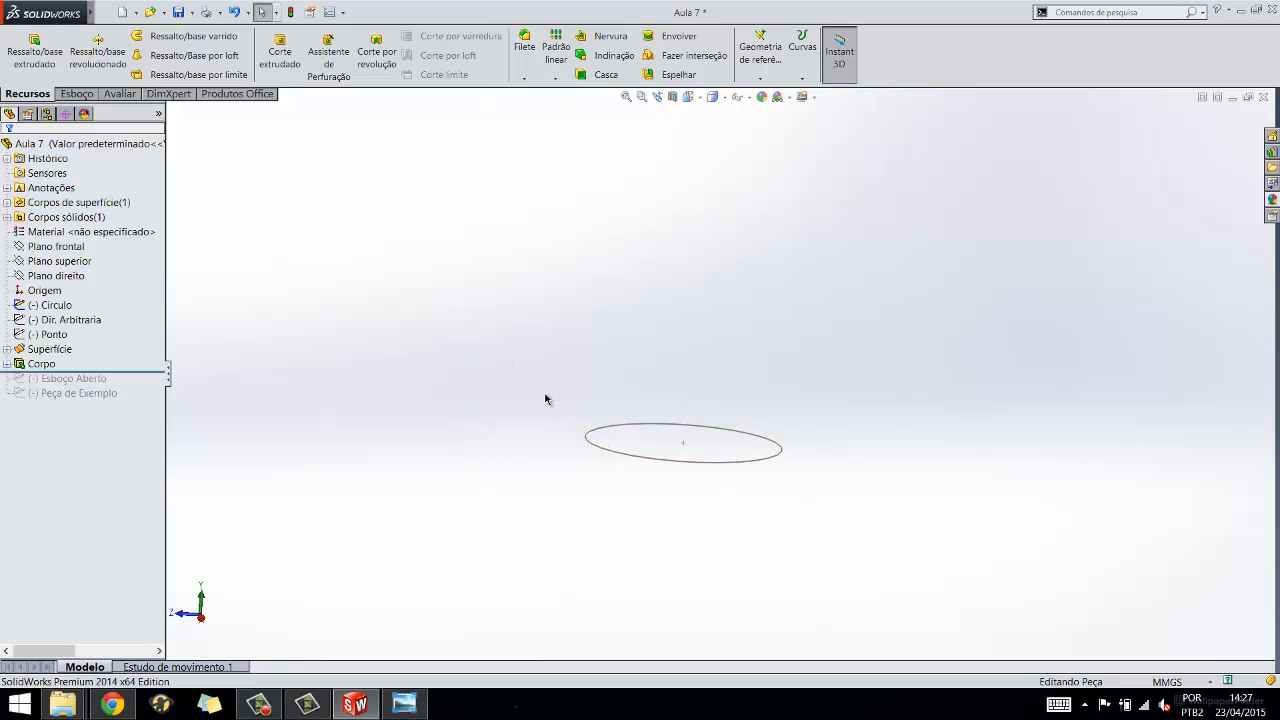
- Make the hidden Superfície surface visible above the circle sketch and clear the selection
left_click(47, 349)
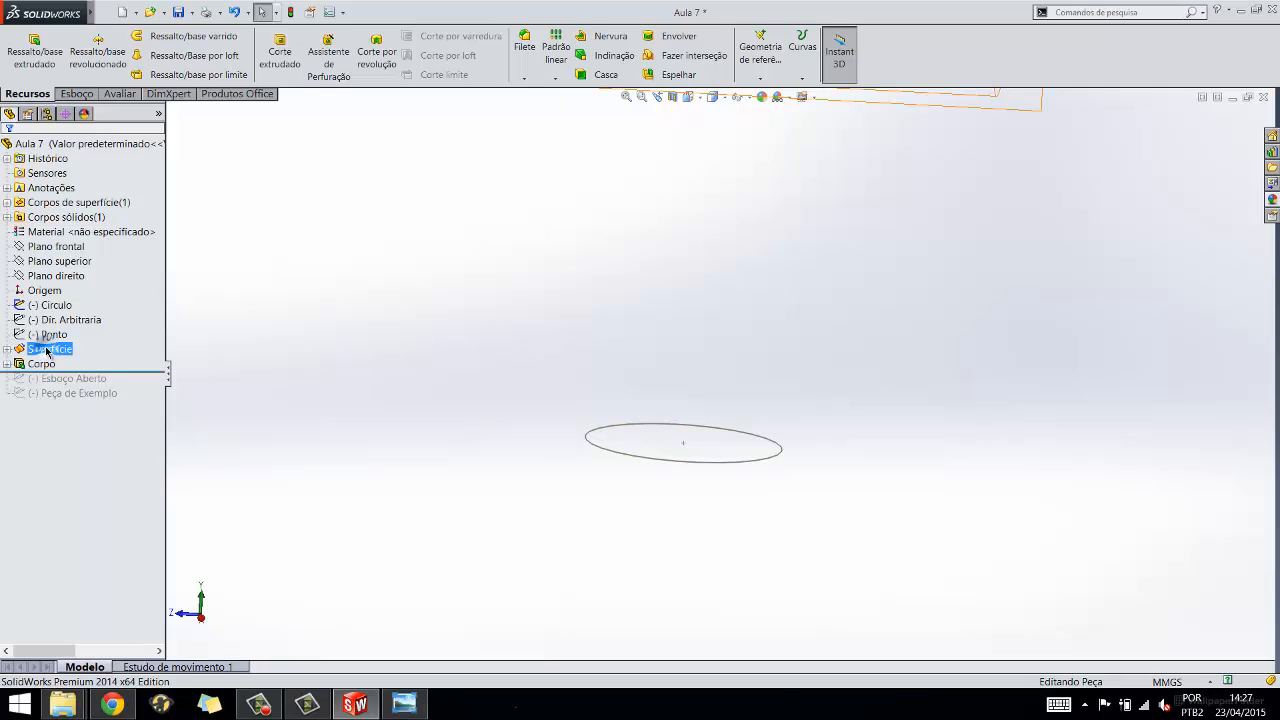
right_click(47, 350)
left_click(54, 323)
scroll(526, 378, "up", 2)
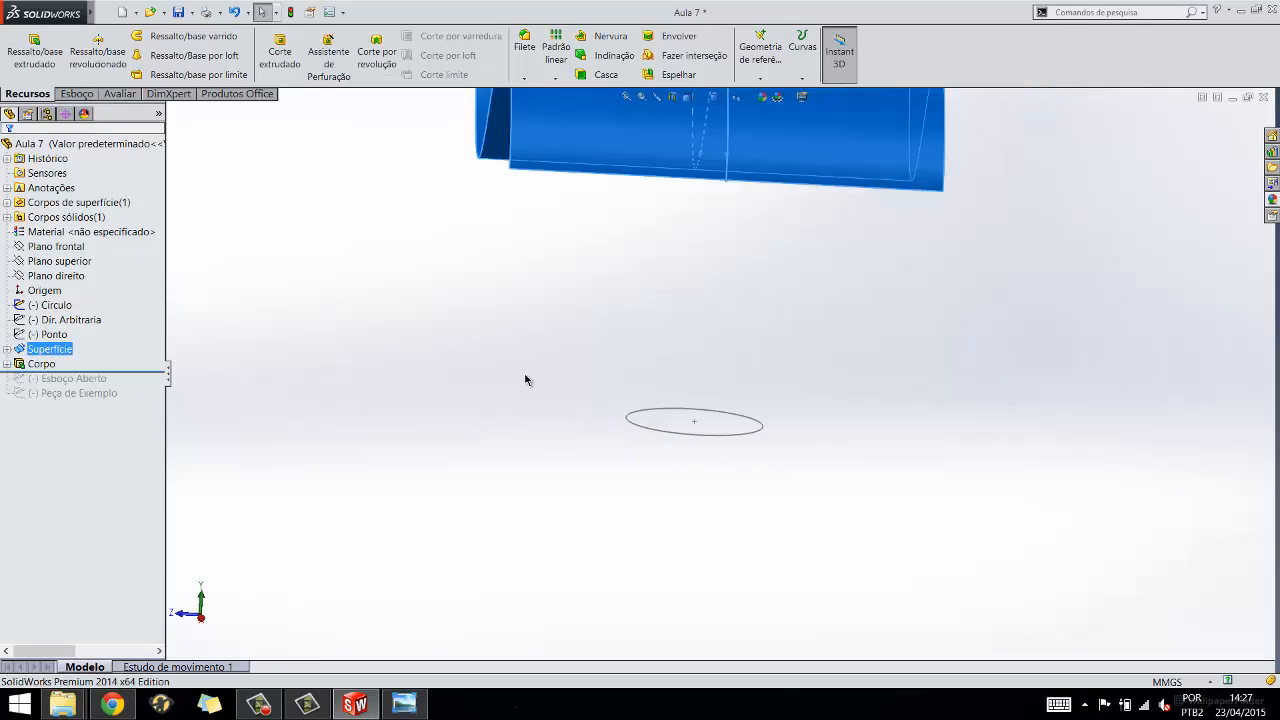
scroll(526, 380, "up", 3)
middle_click_drag(605, 358, 749, 386)
left_click(719, 375)
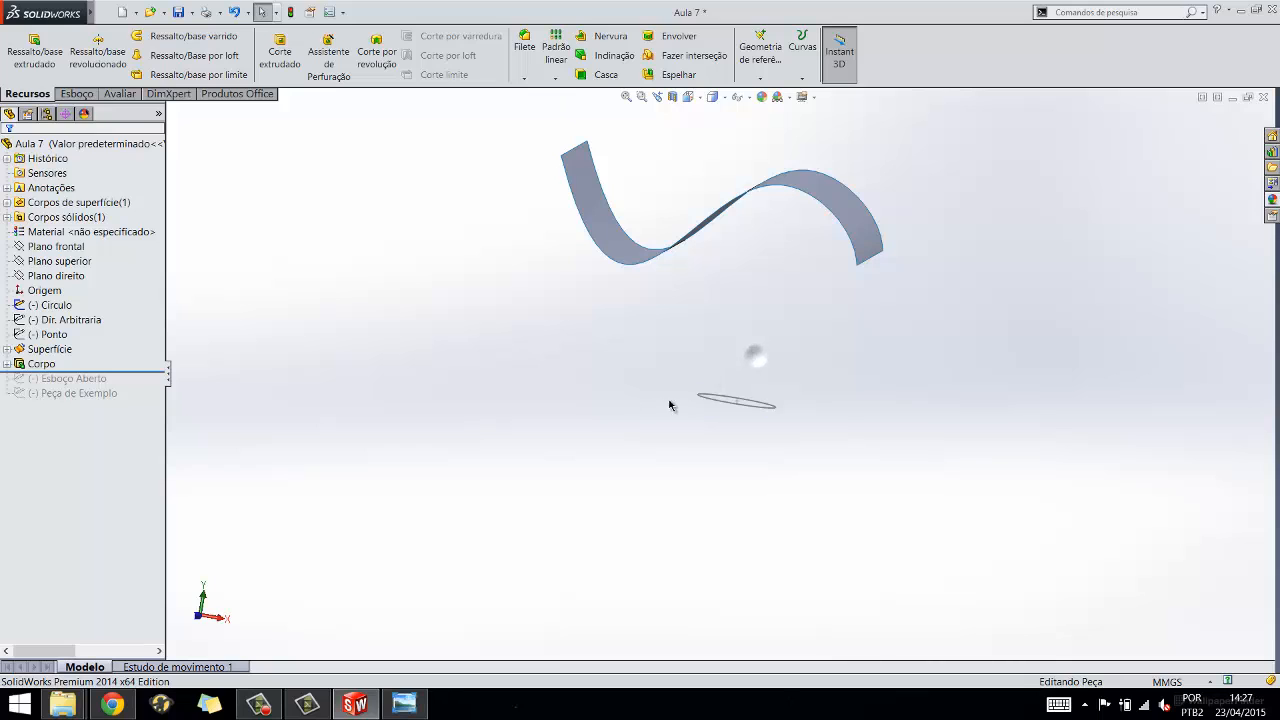
- Start a blind extrusion of the Círculo sketch with the wavy Superfície surface as its starting condition
left_click(730, 402)
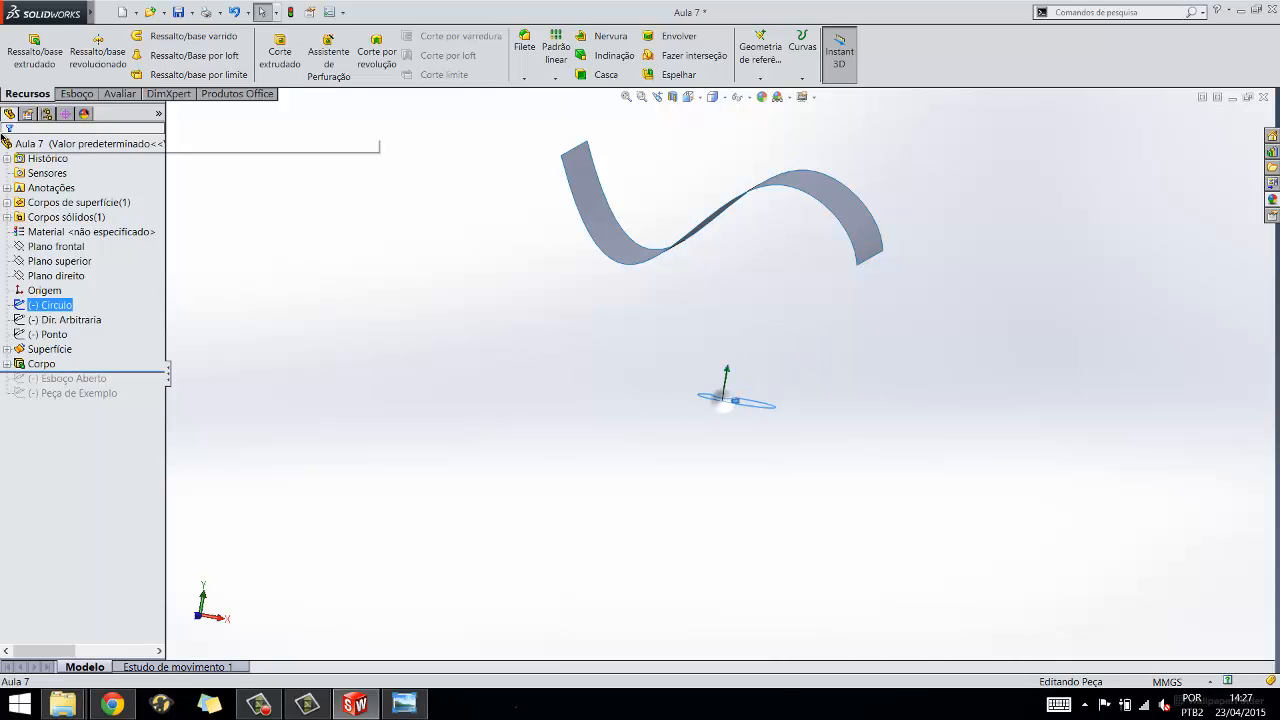
left_click(31, 66)
middle_click_drag(620, 262, 627, 272)
left_click(89, 190)
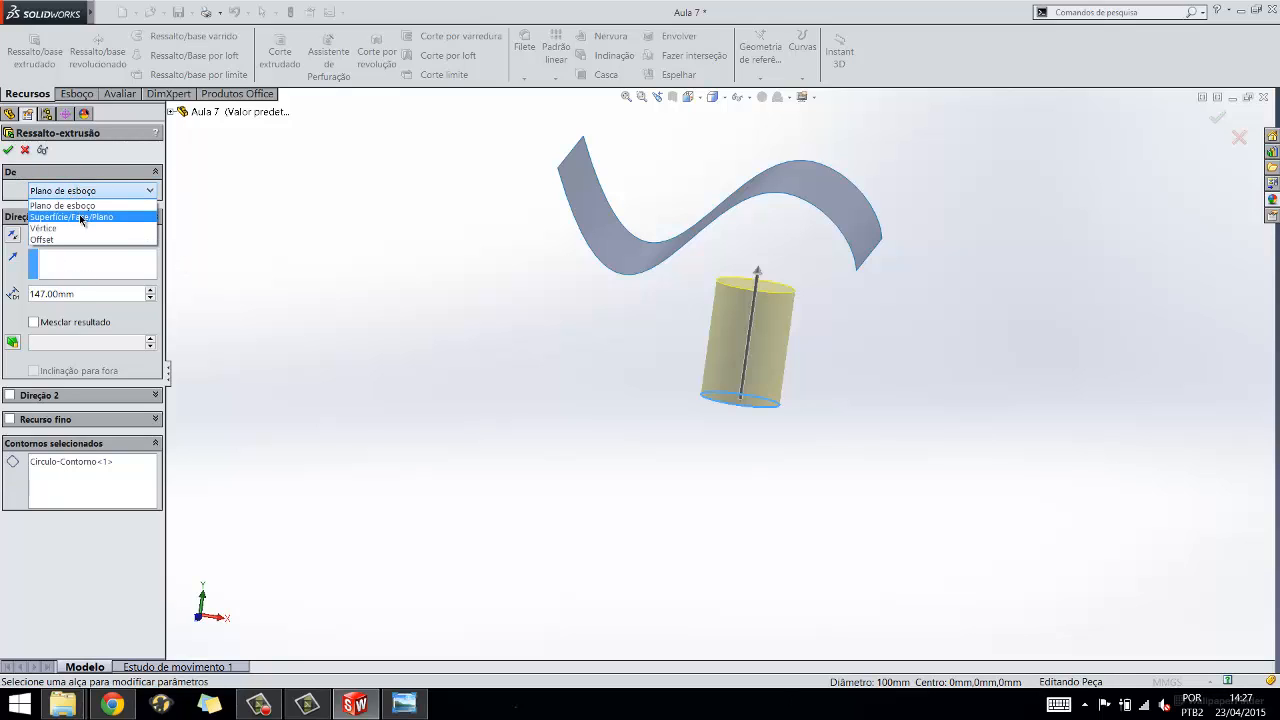
left_click(85, 217)
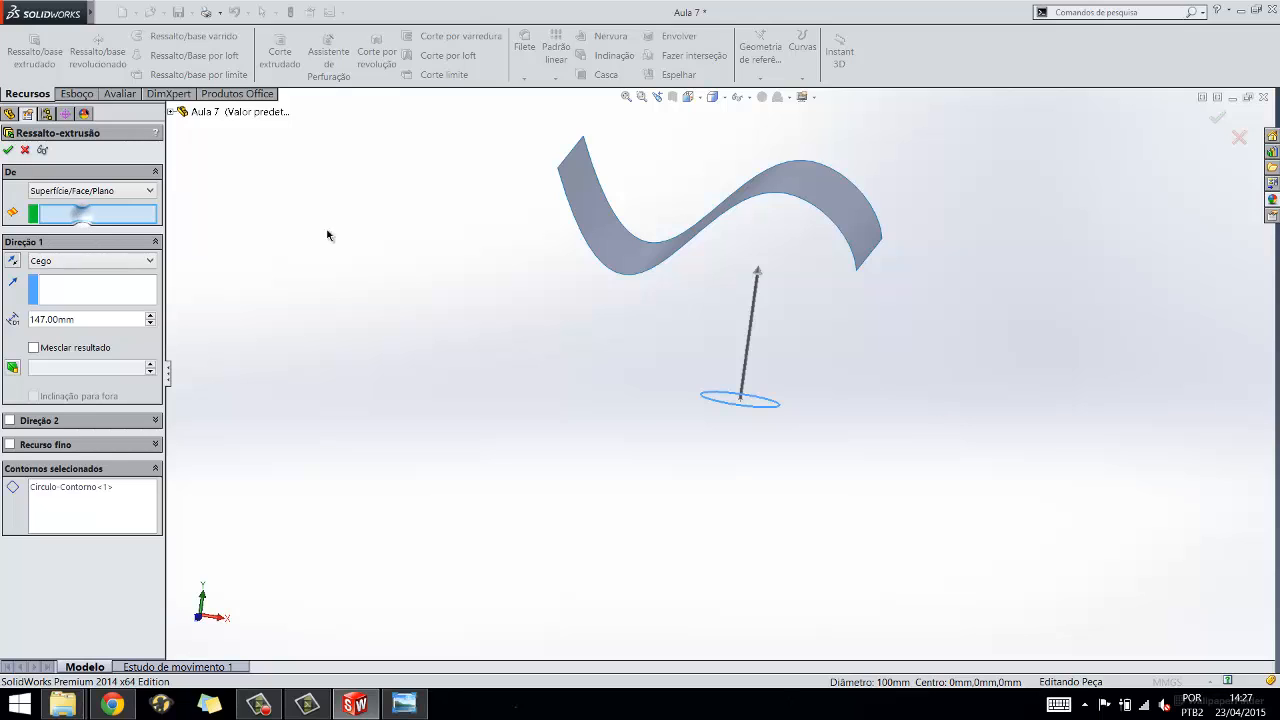
left_click(831, 200)
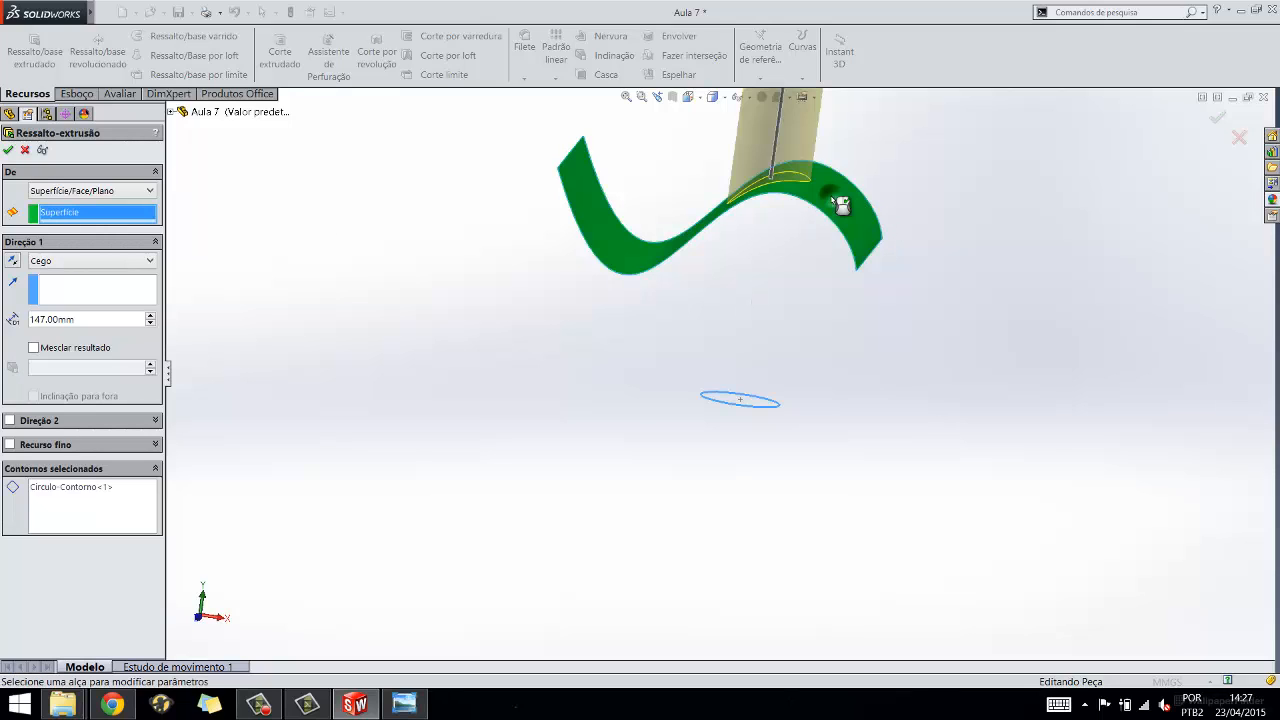
middle_click_drag(837, 234, 779, 288)
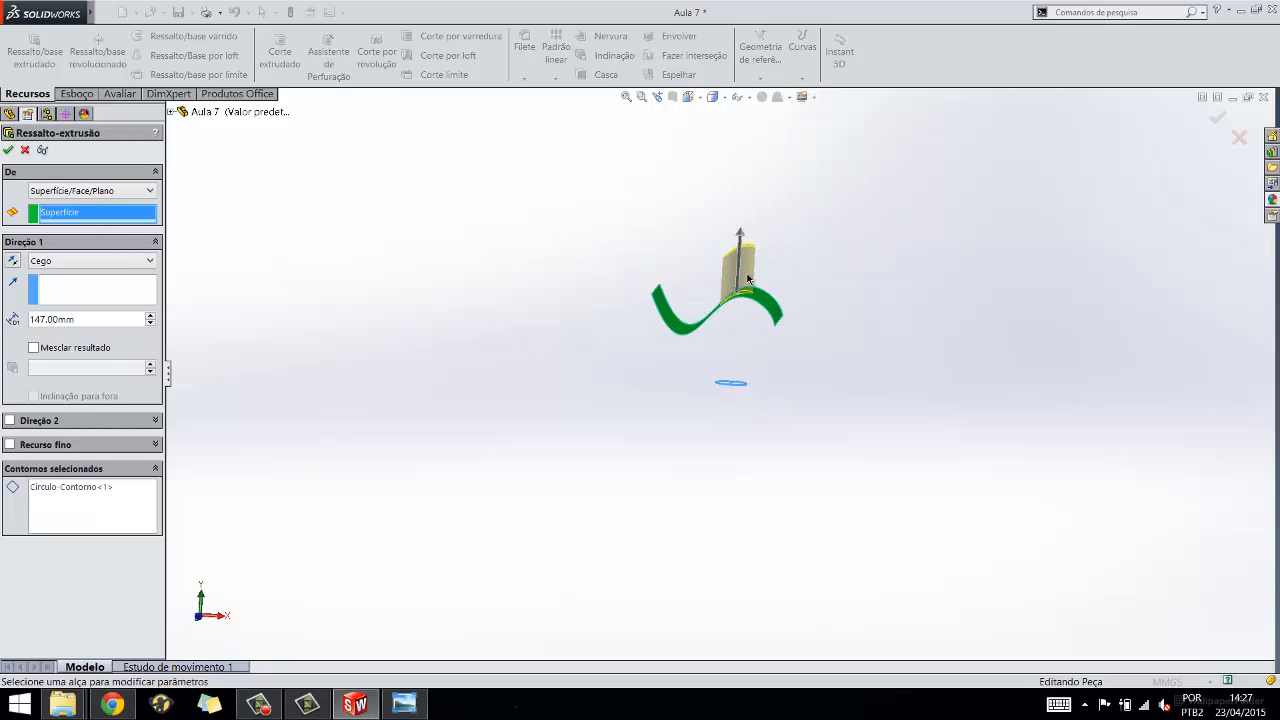
scroll(775, 265, "down", 5)
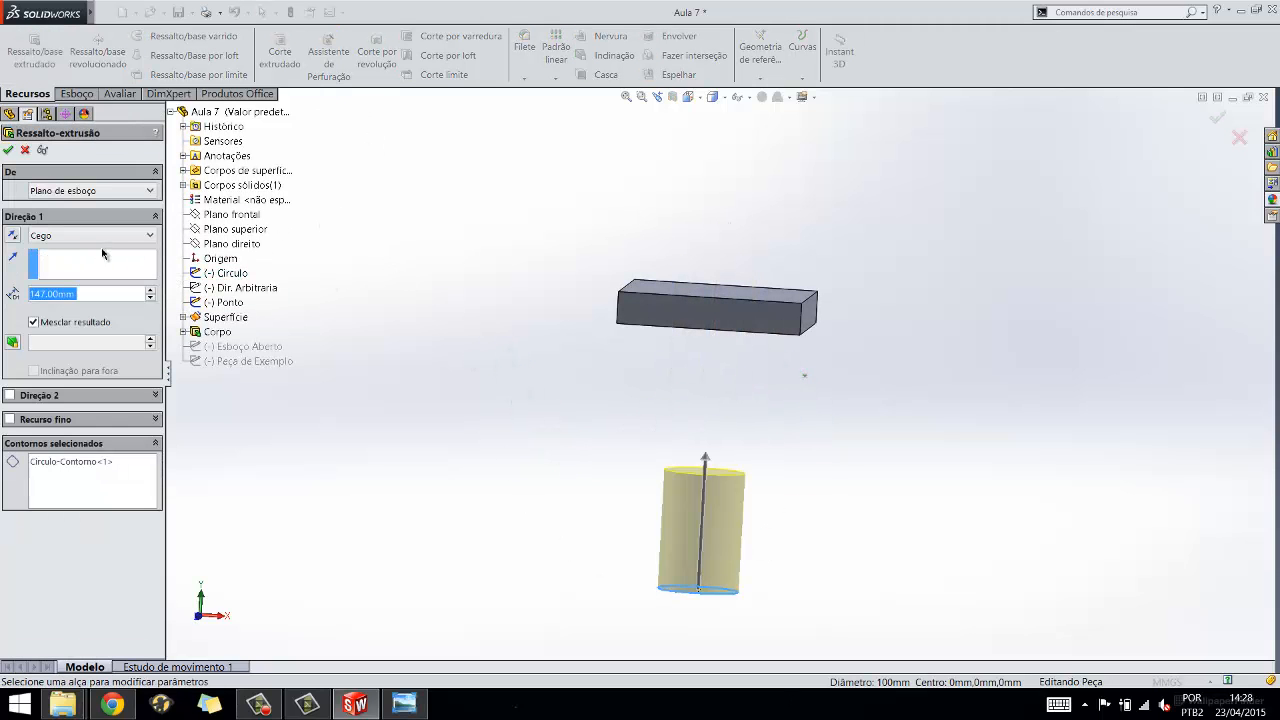
- Set the extrusion's start condition to Vértice using the point of the Ponto sketch, and check the start height from the right view
left_click(127, 195)
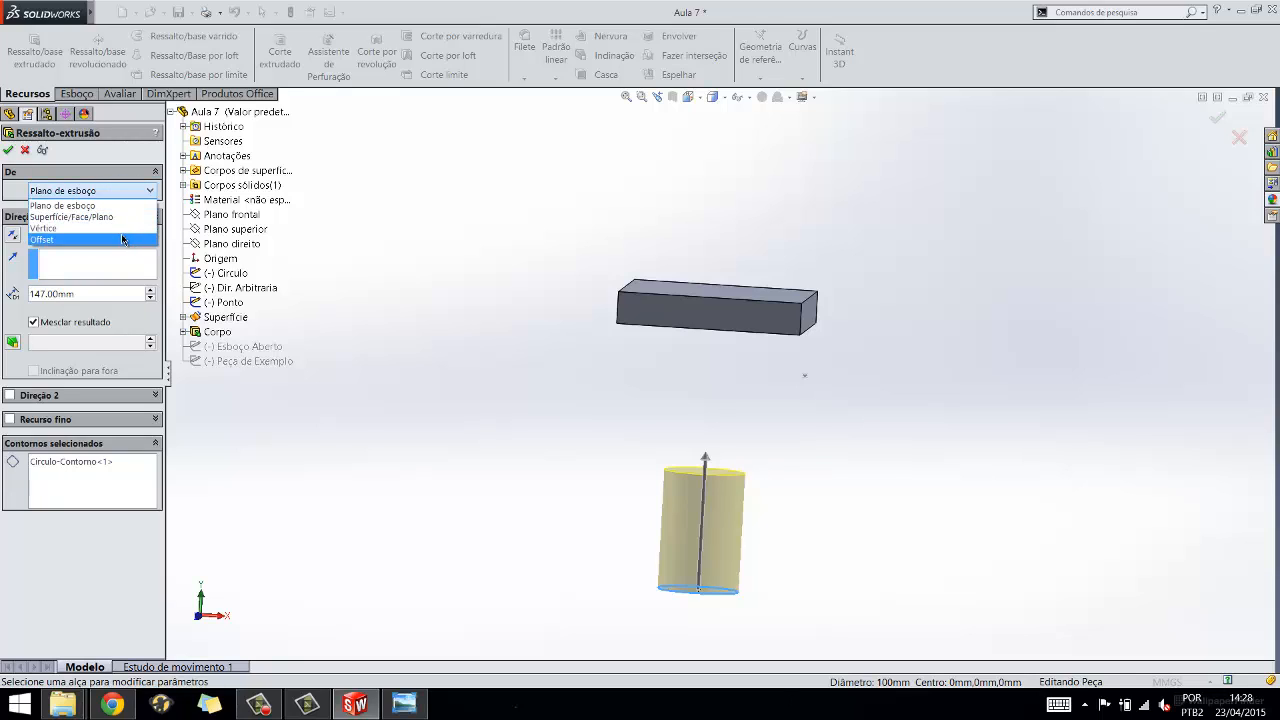
left_click(100, 228)
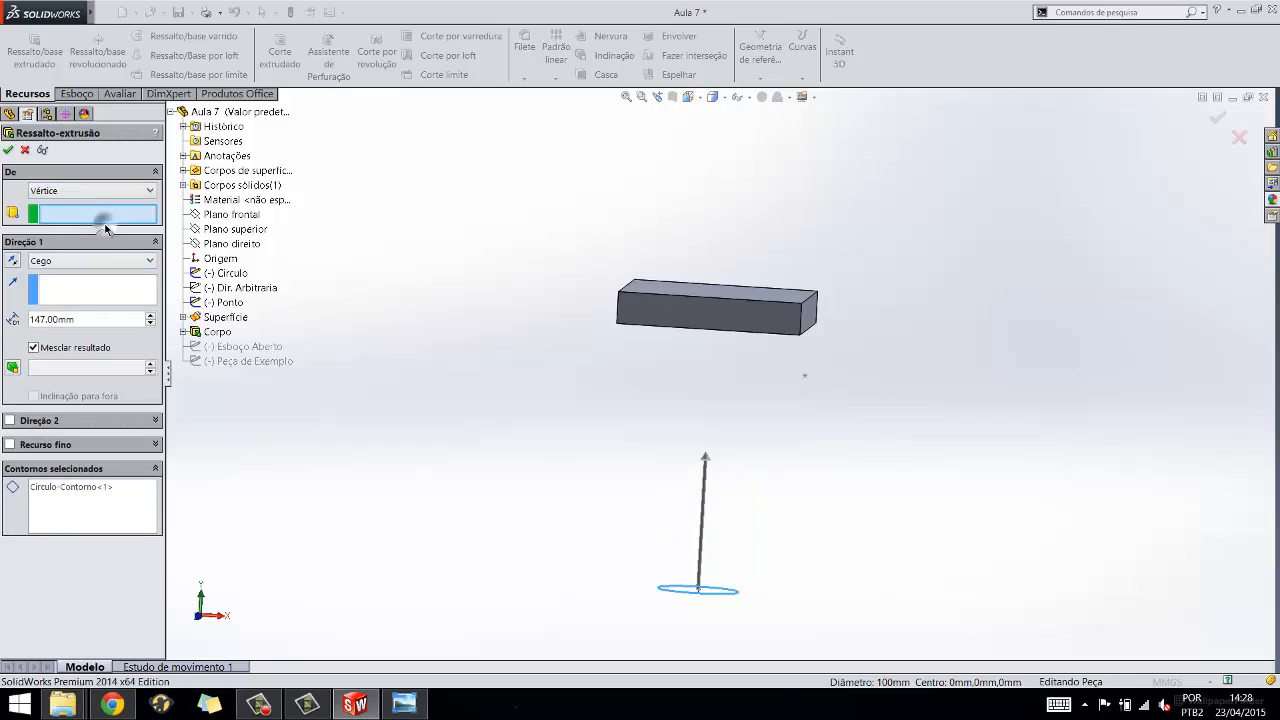
left_click(806, 377)
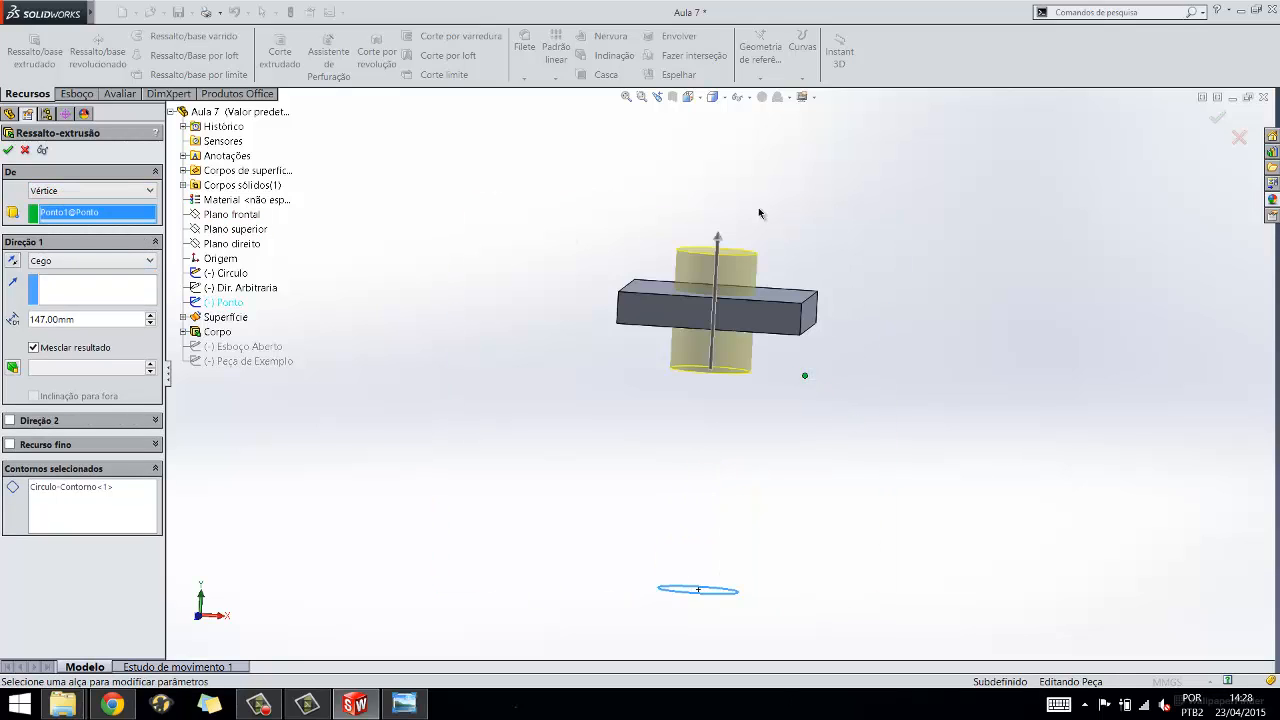
left_click(688, 97)
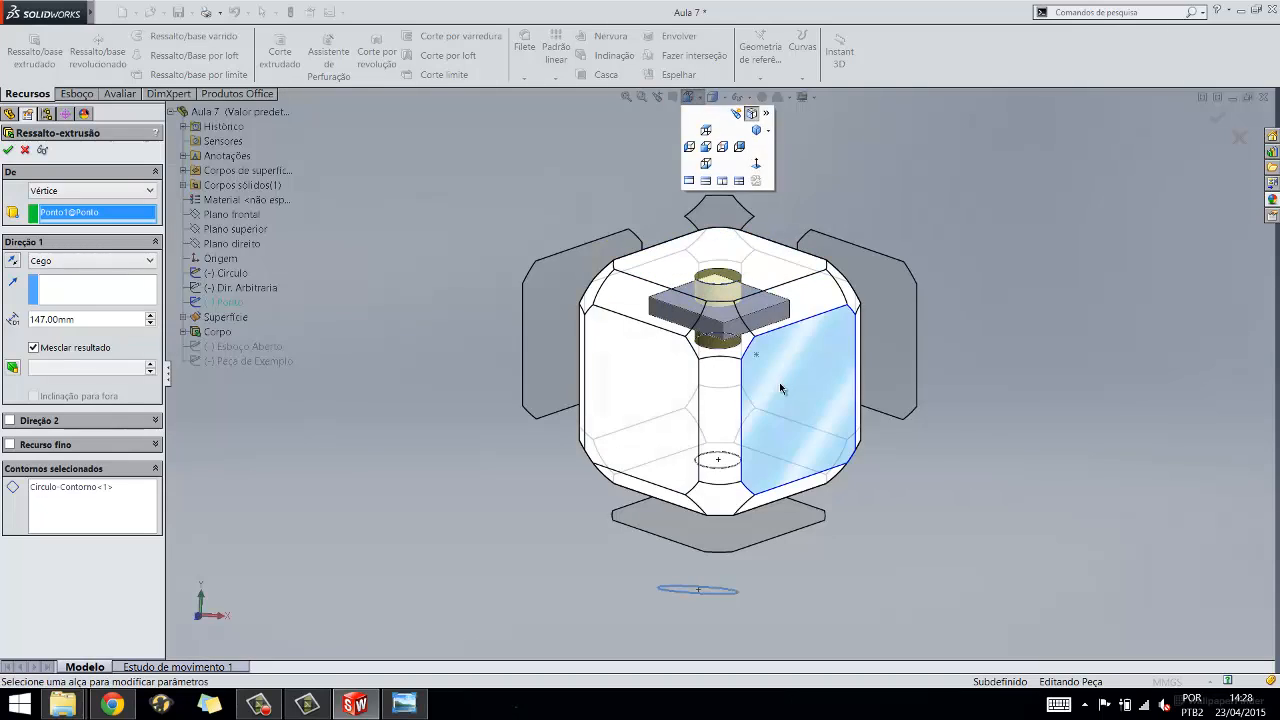
left_click(781, 388)
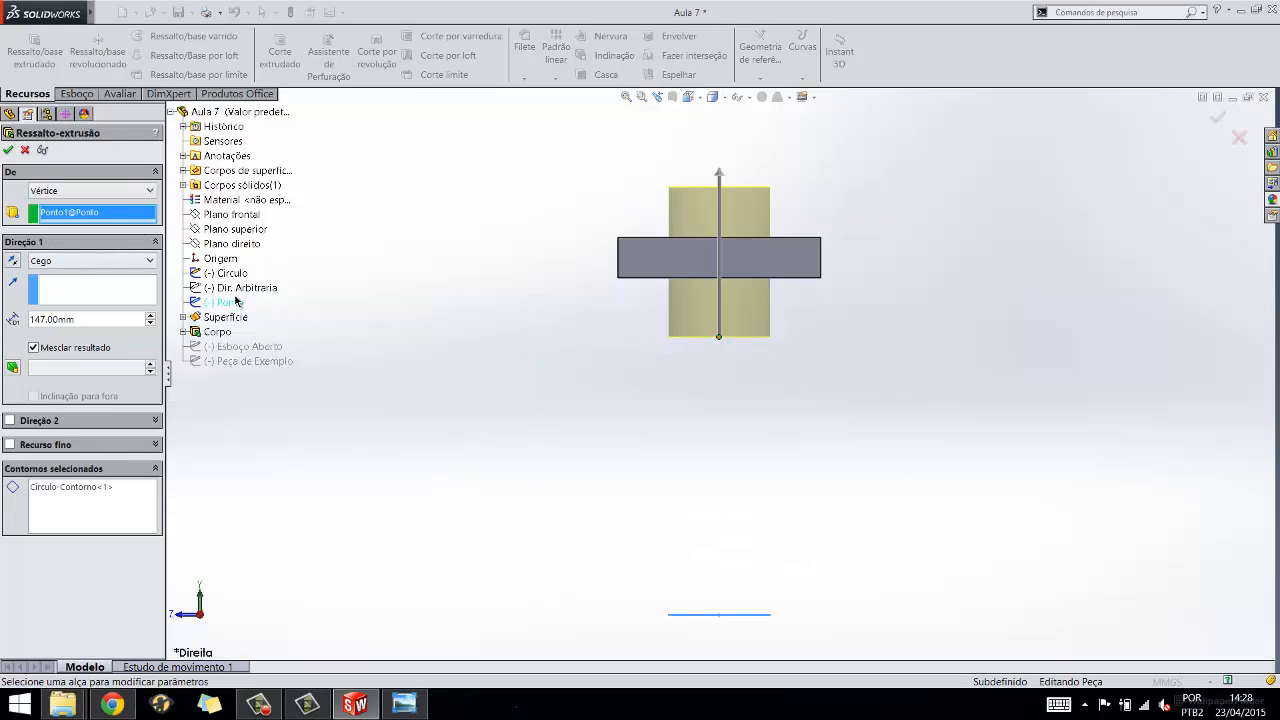
middle_click_drag(717, 346, 839, 340)
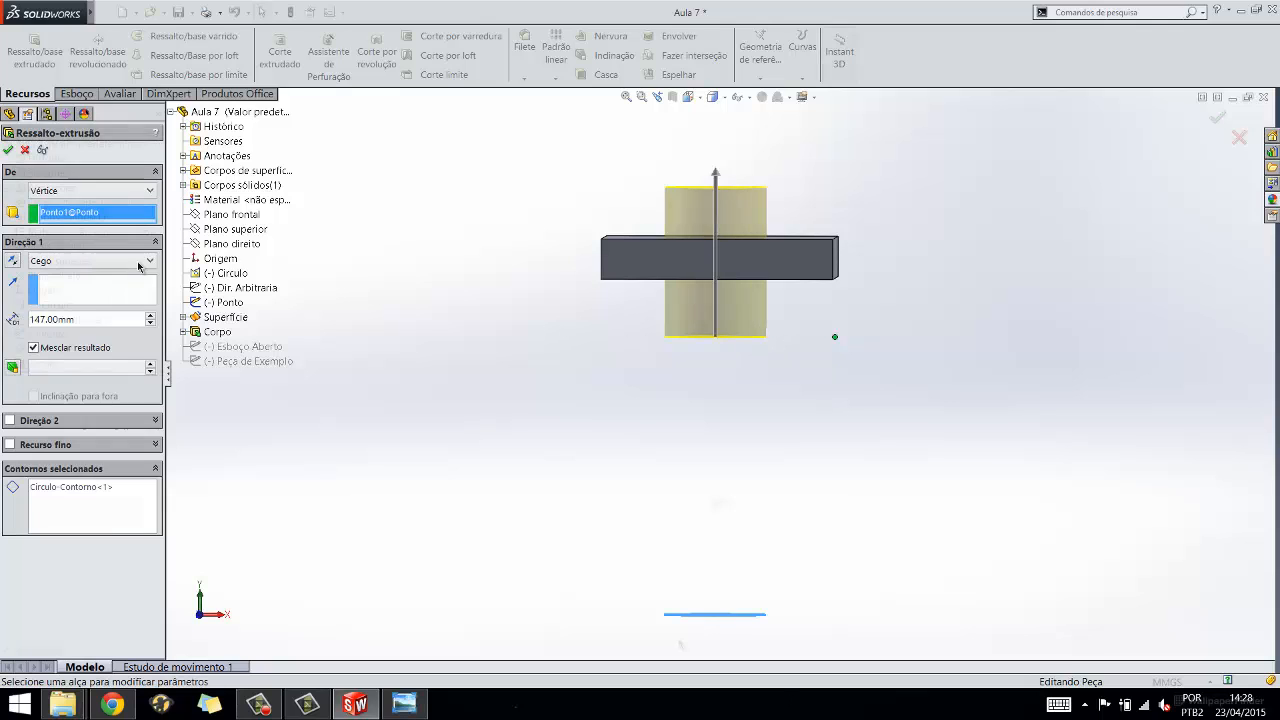
- Start a new blind extrusion of the Círculo sketch that begins at an offset of 30 mm from the sketch plane
left_click(700, 615)
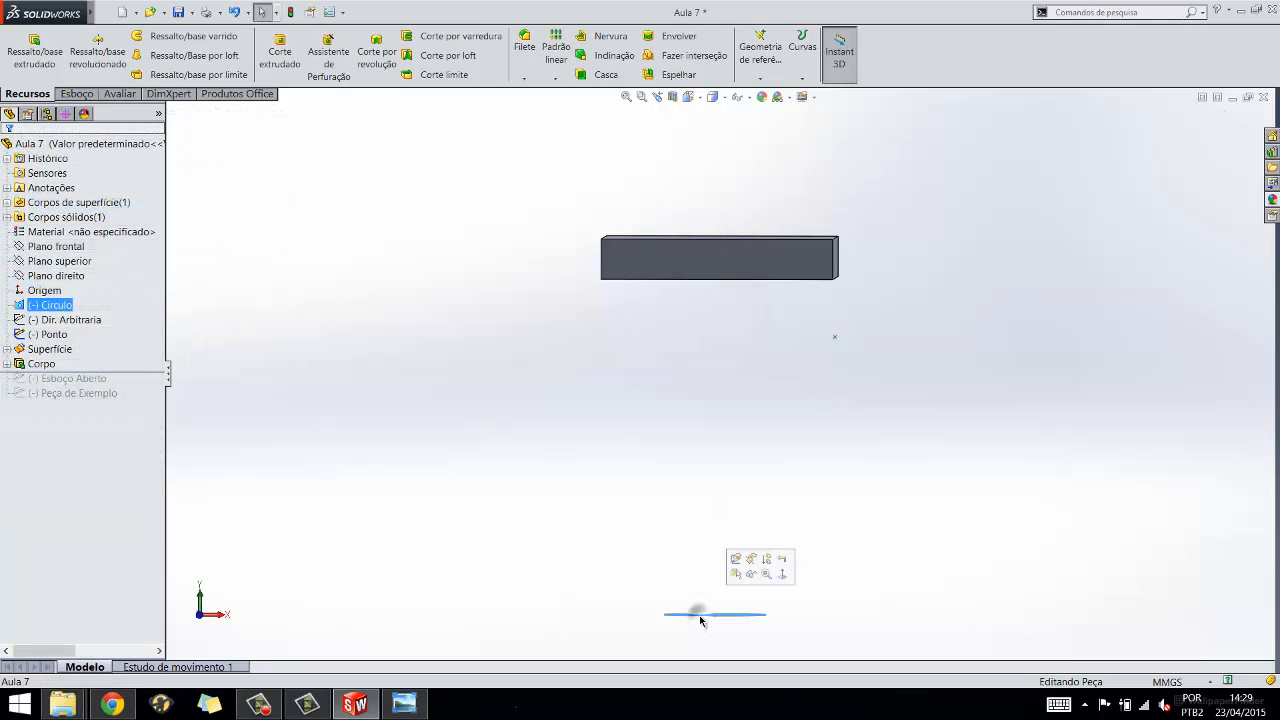
left_click(55, 69)
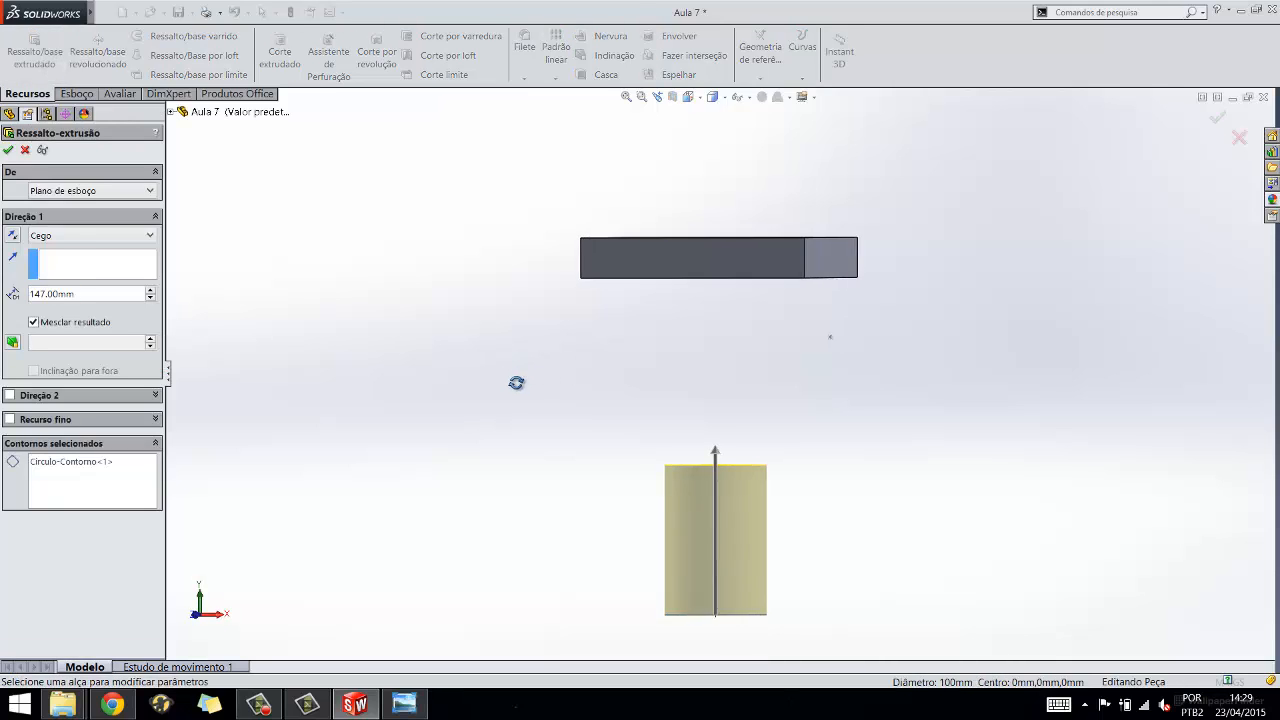
left_click(148, 191)
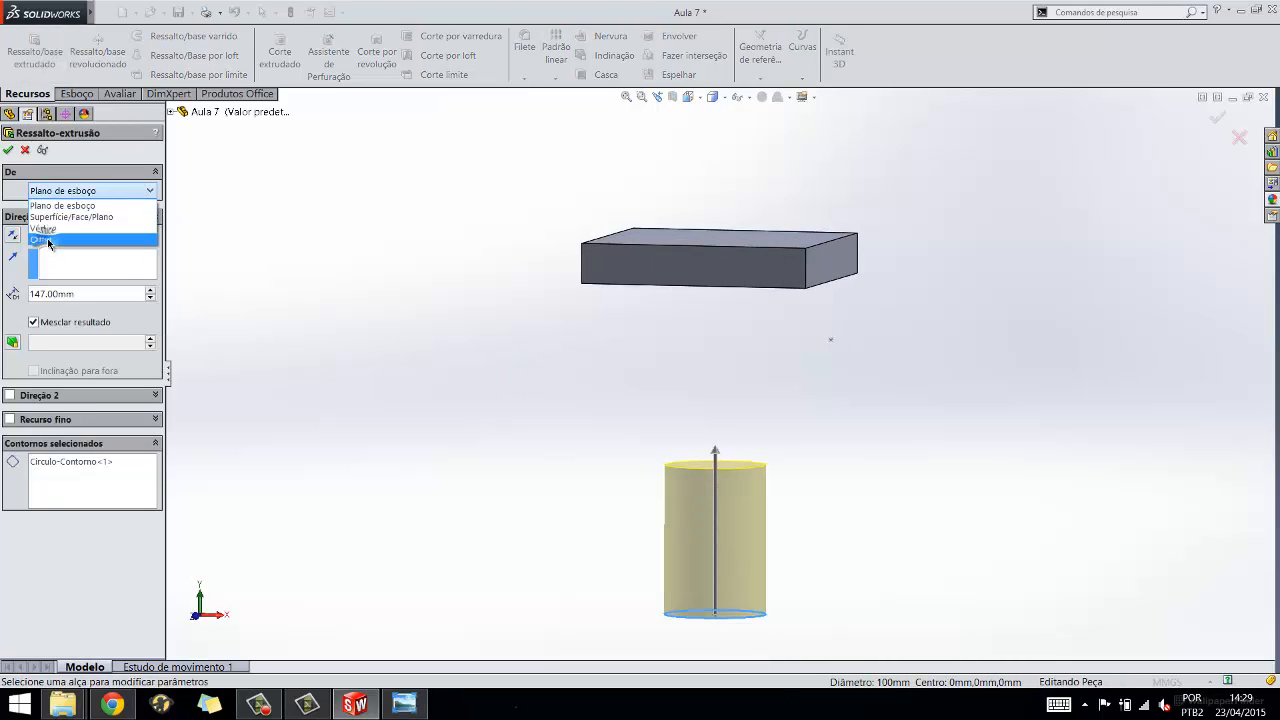
left_click(43, 243)
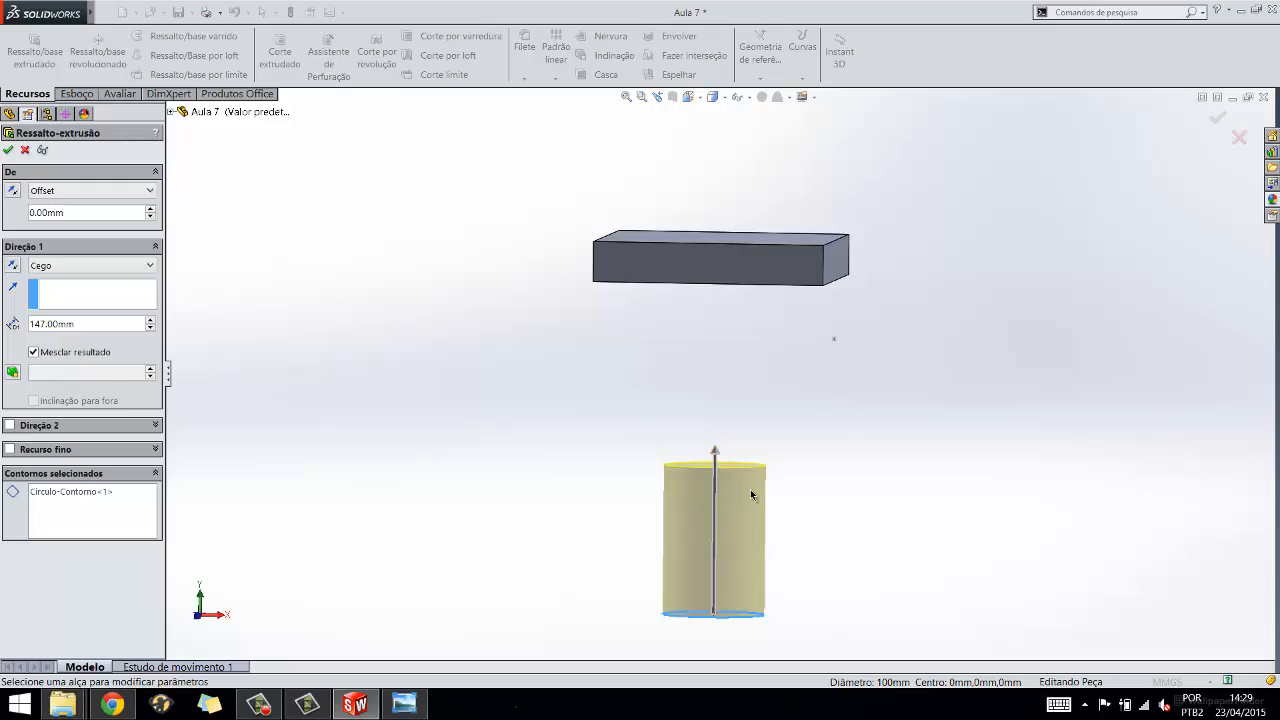
left_click(99, 215)
type("30")
key("Return")
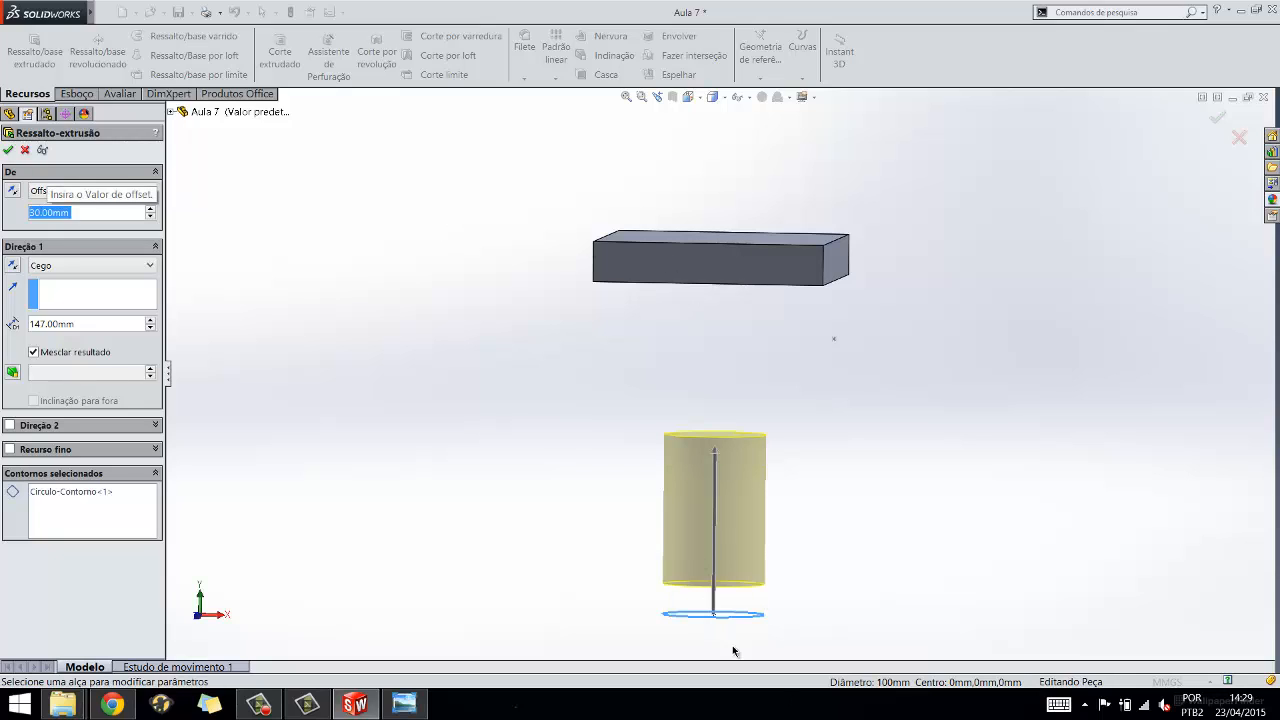
middle_click_drag(733, 634, 730, 622)
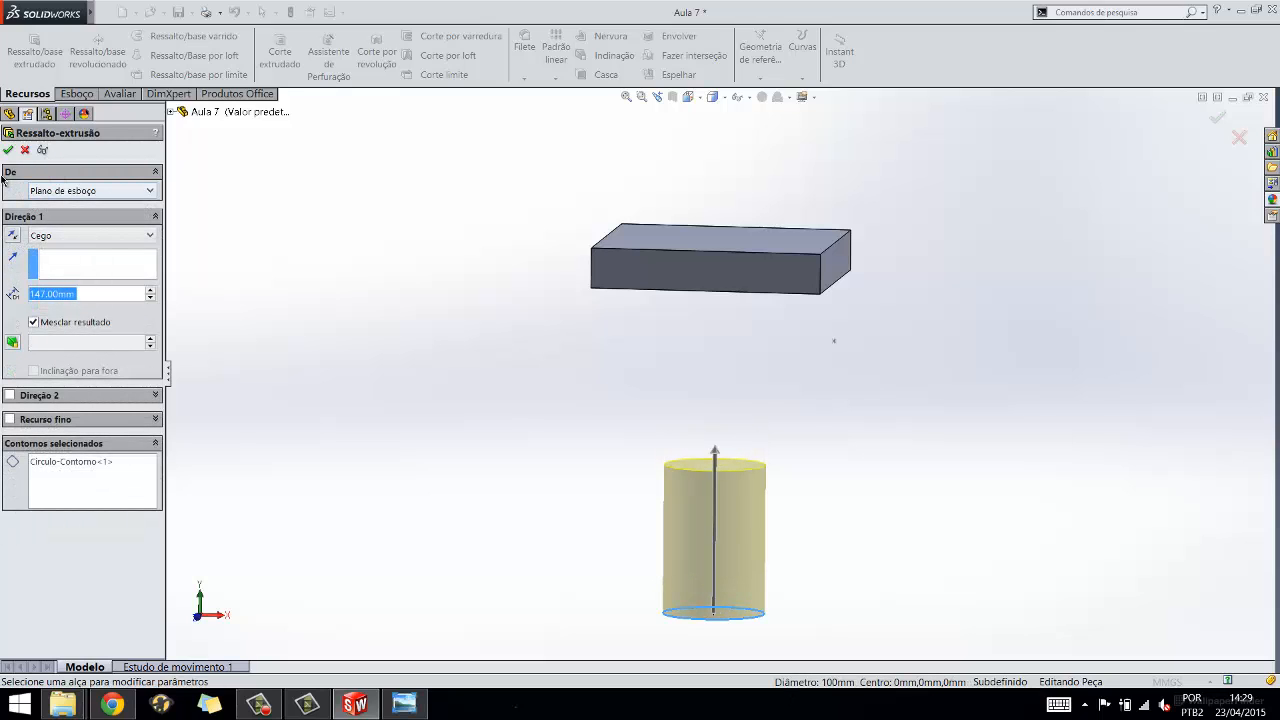
left_click(56, 190)
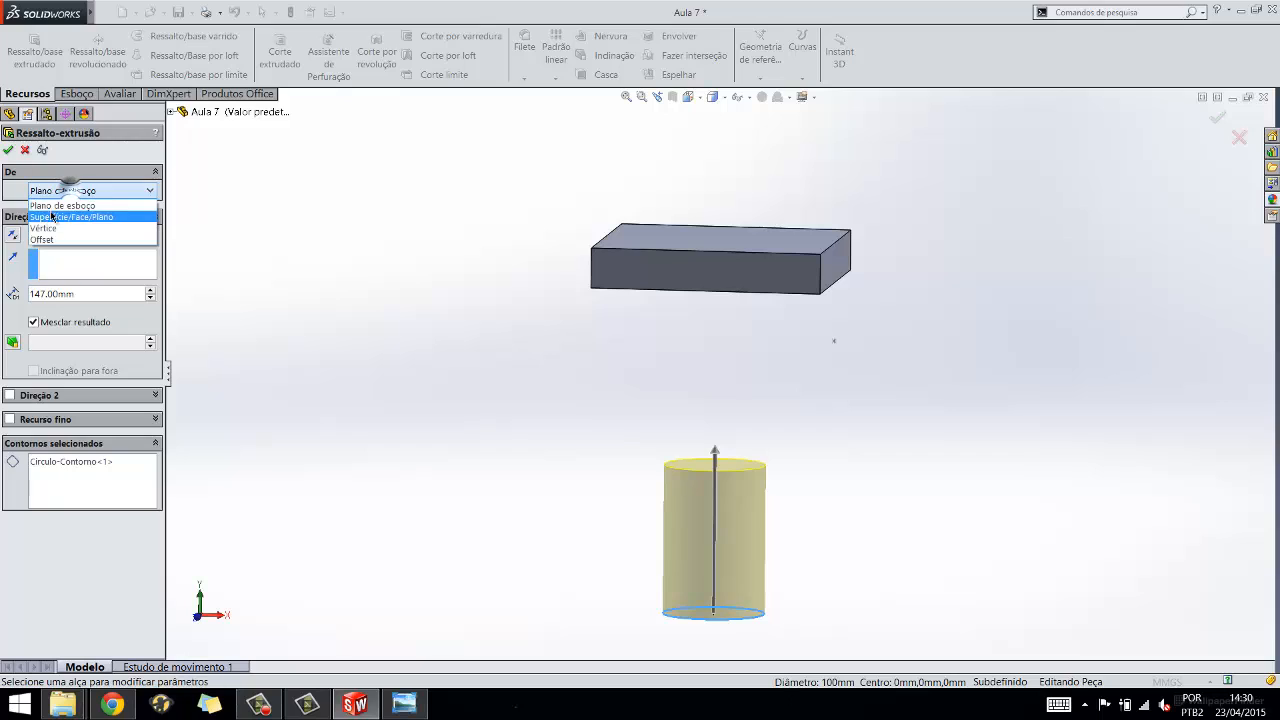
left_click(14, 188)
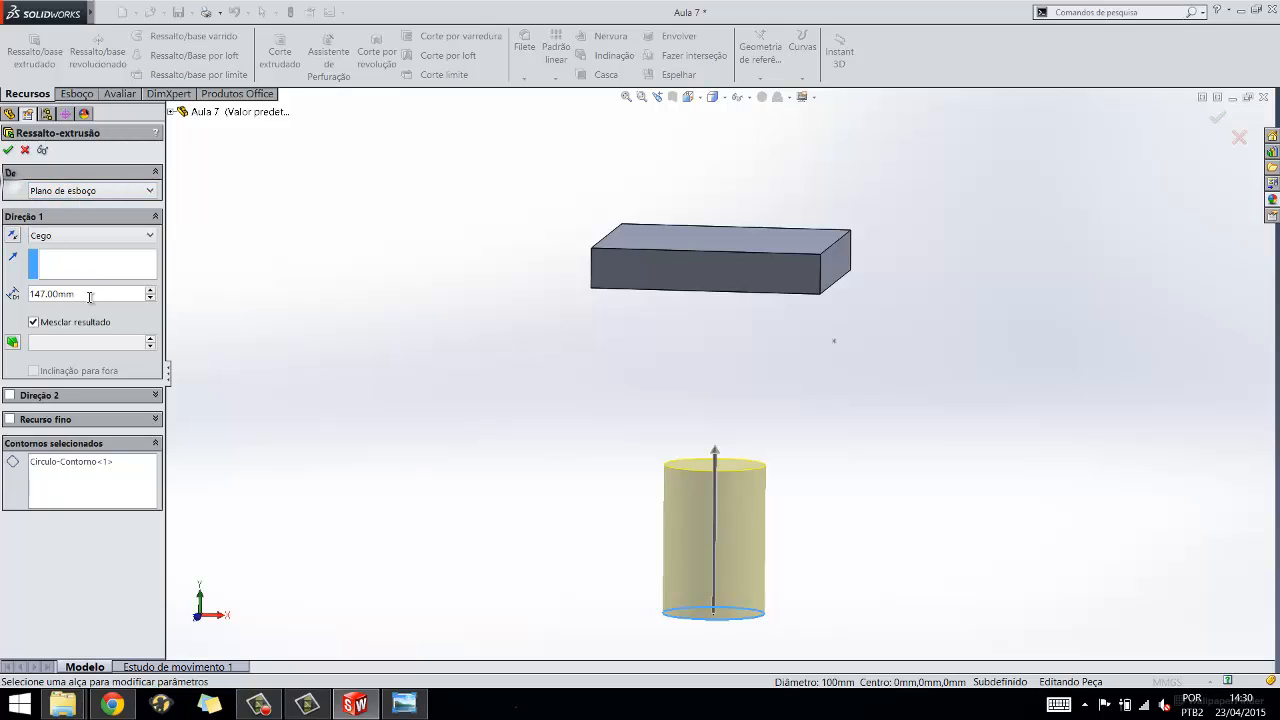
- Set the circle extrusion's Direção 1 end condition to Passante and inspect where the preview passes through the rectangular block
left_click(80, 235)
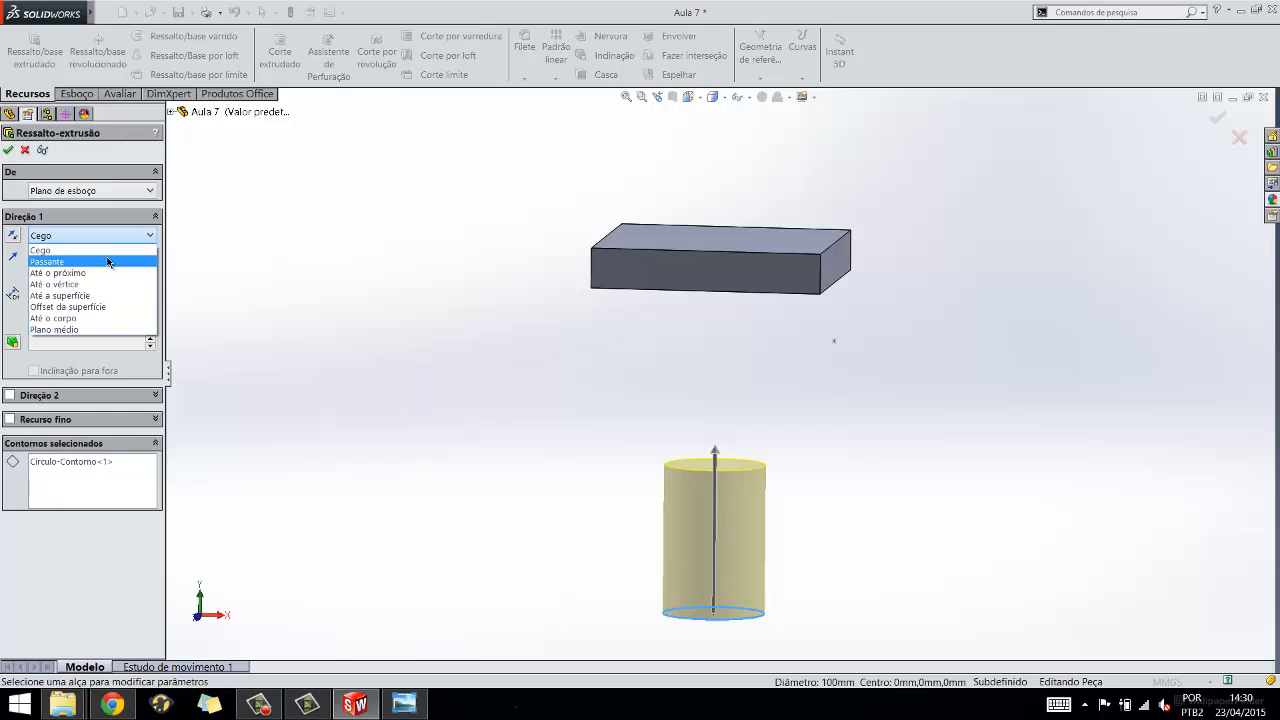
left_click(109, 262)
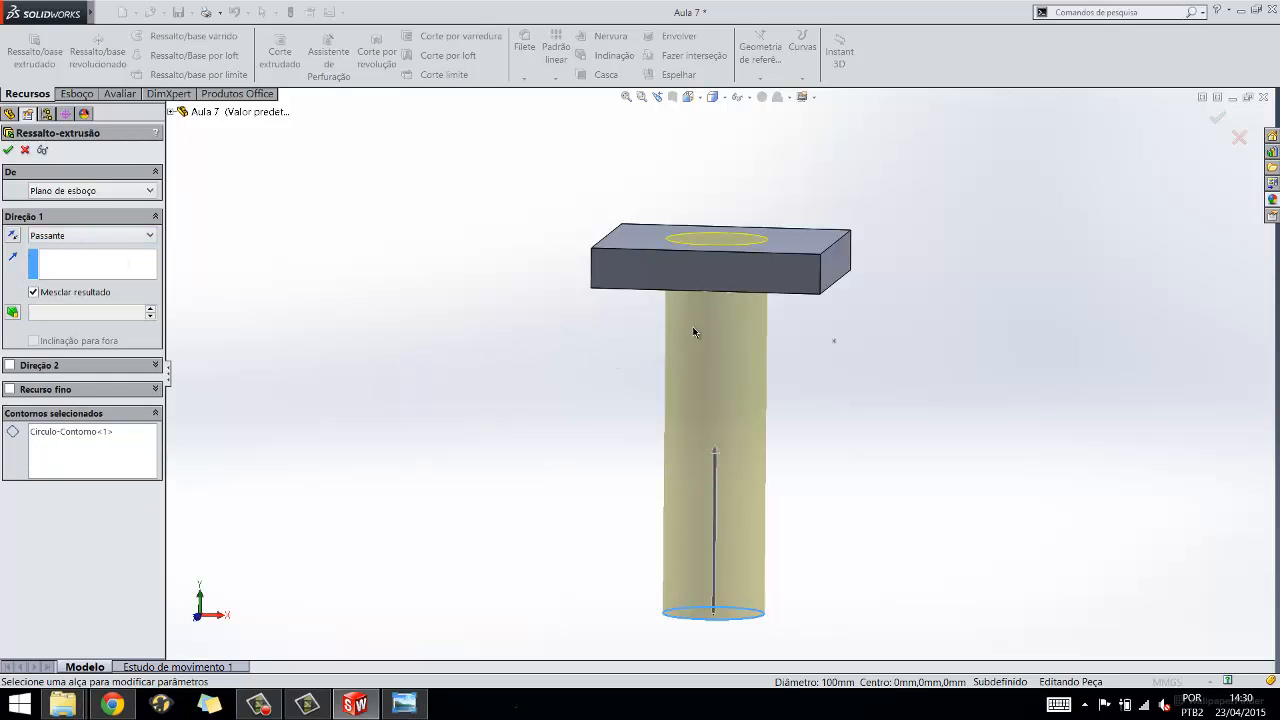
middle_click_drag(676, 329, 694, 318)
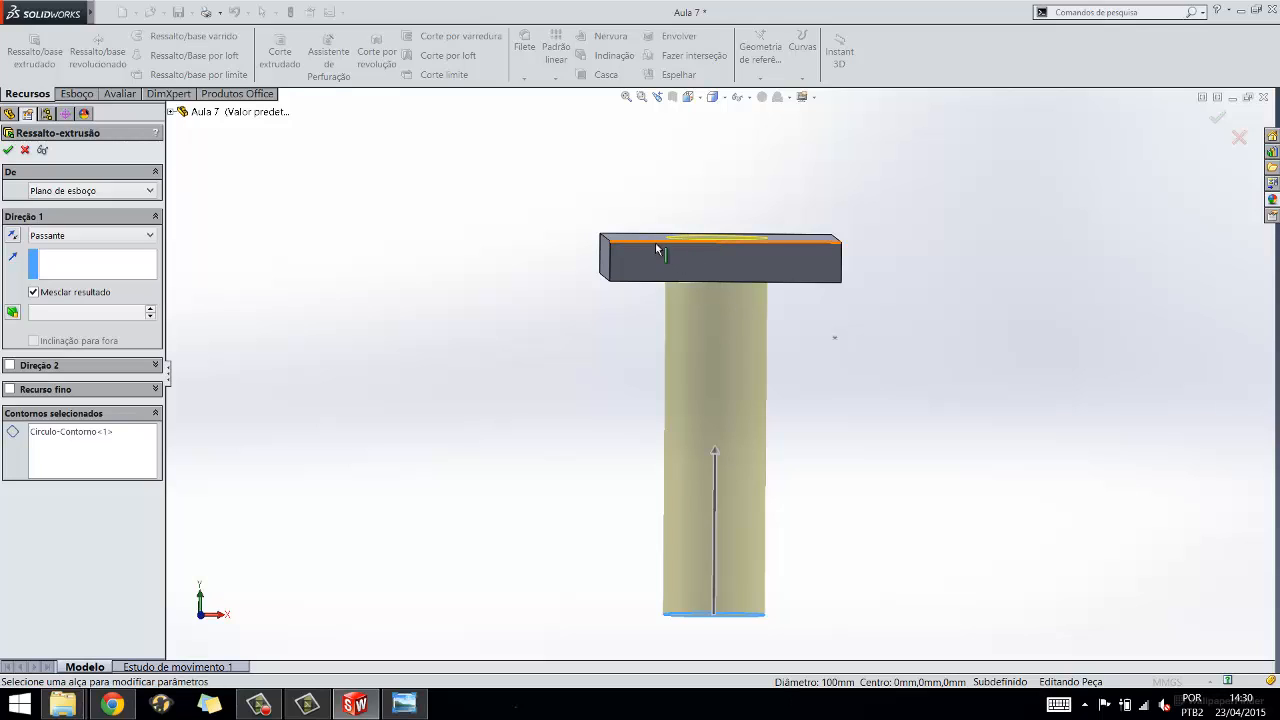
scroll(712, 258, "down", 3)
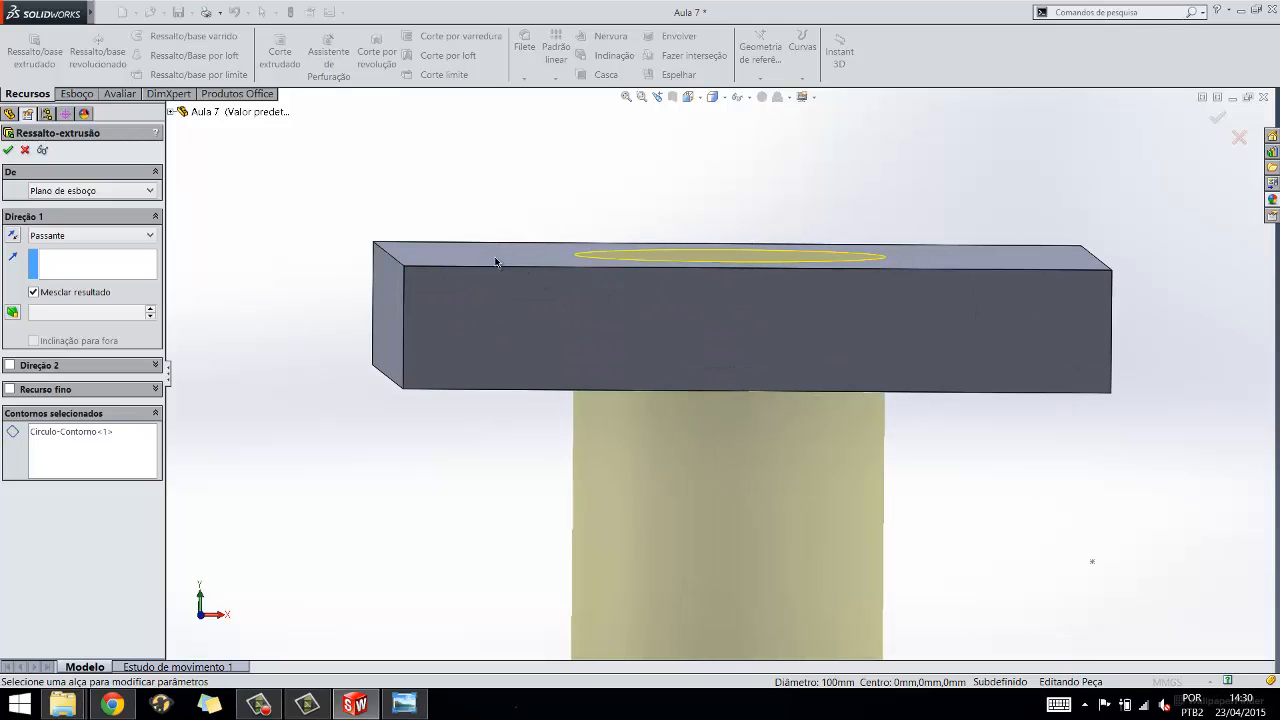
scroll(720, 330, "up", 2)
scroll(921, 344, "up", 3)
middle_click_drag(774, 523, 780, 380)
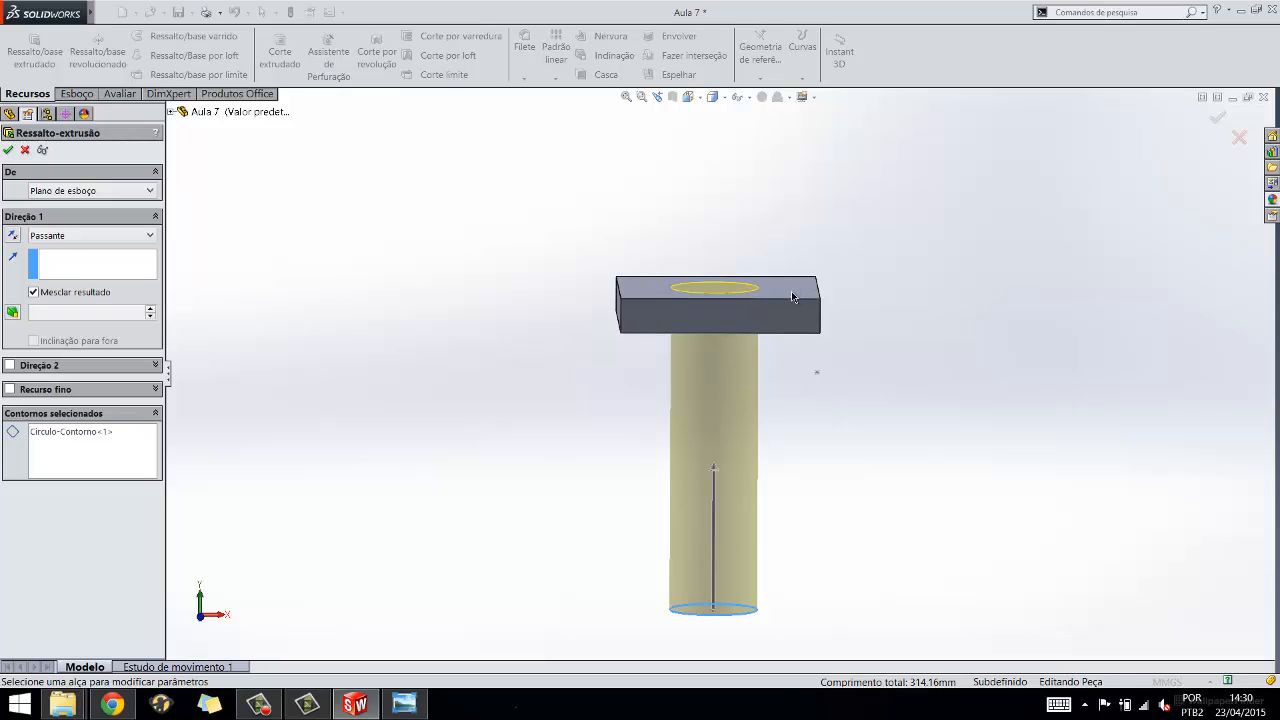
- Switch the end condition to Até o próximo, try the block's underside as the direction reference, and clear that selection
left_click(83, 242)
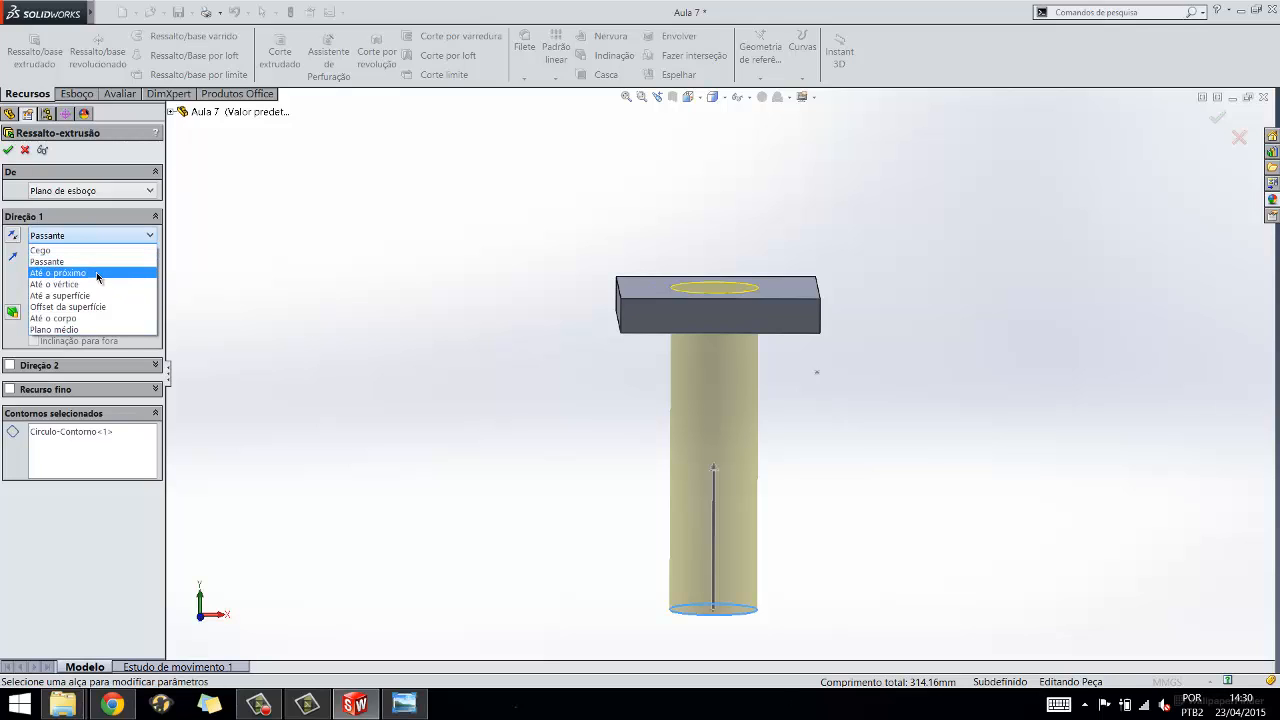
left_click(96, 272)
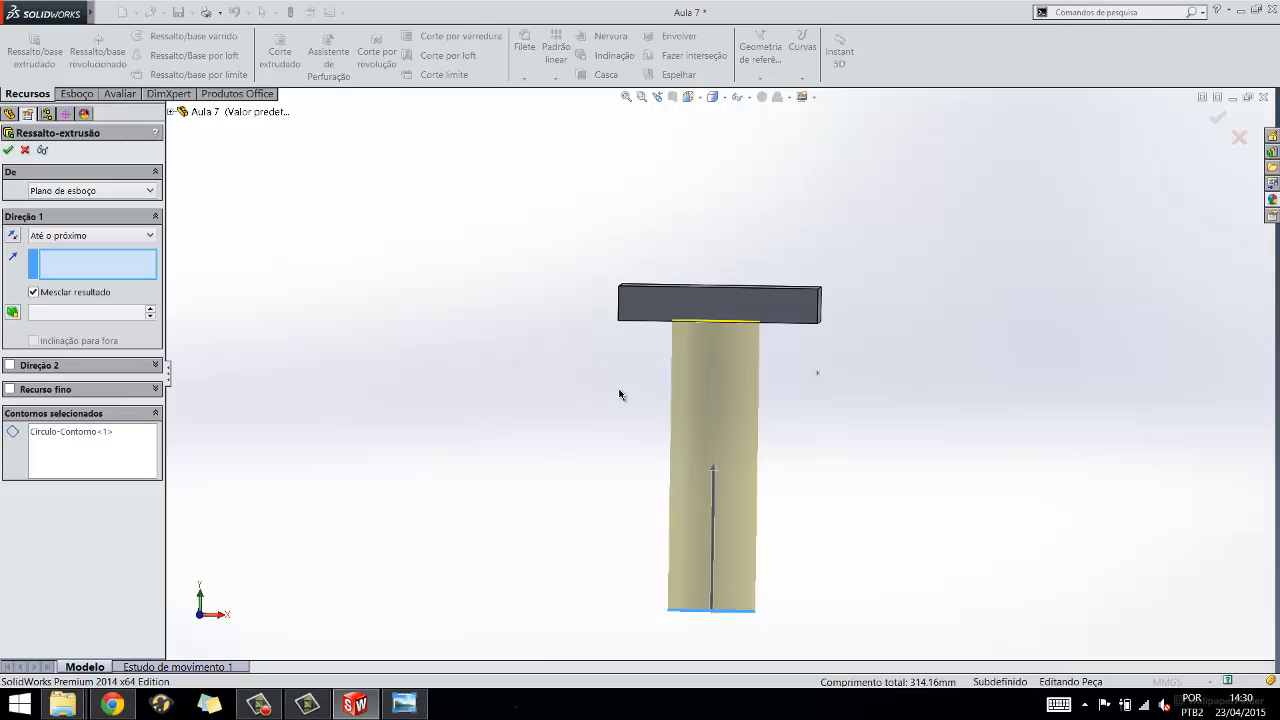
middle_click_drag(624, 397, 674, 337)
scroll(660, 320, "down", 3)
left_click(655, 322)
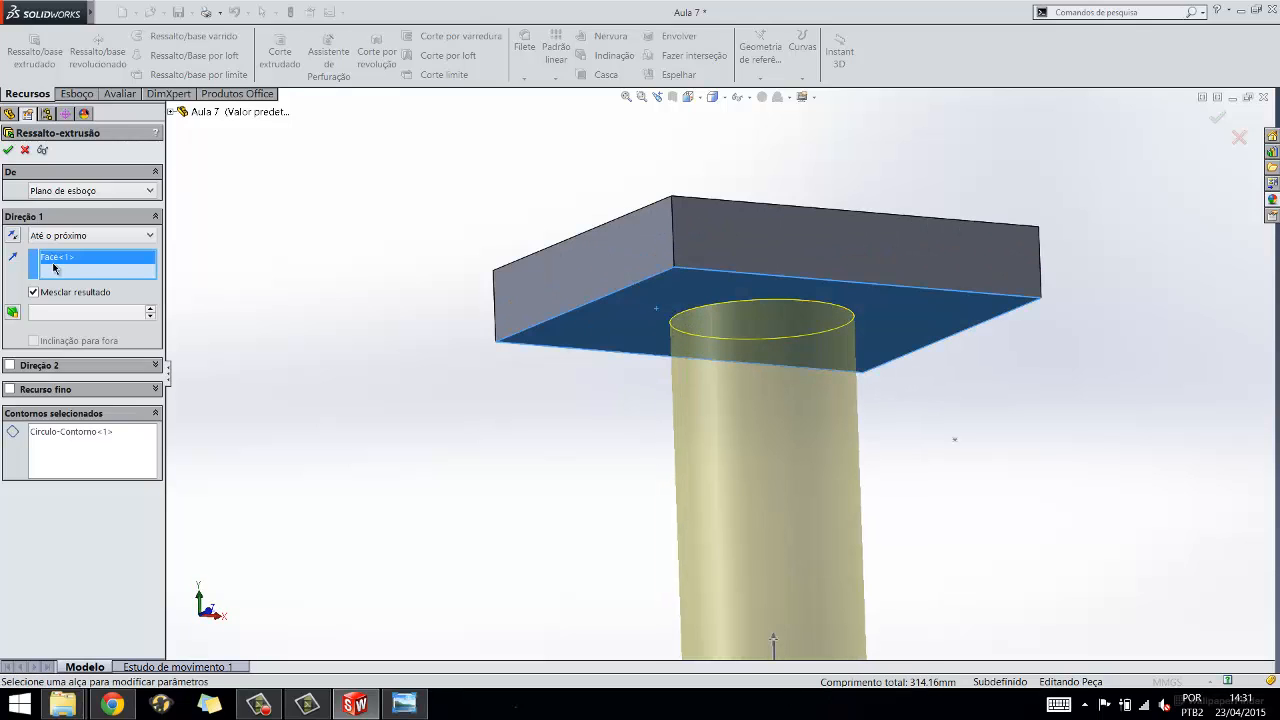
right_click(122, 272)
left_click(147, 281)
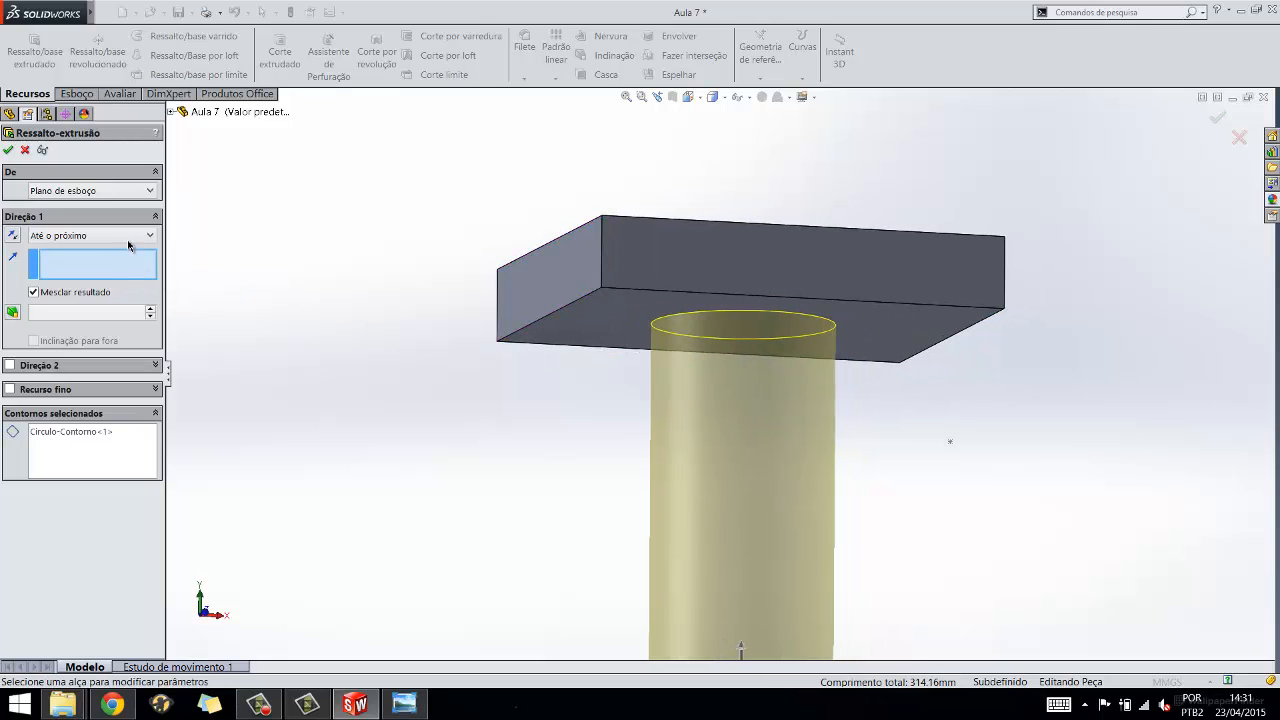
- Set the end condition to Até o vértice using the point of the Ponto sketch, inspect the preview, and cancel the extrusion
left_click(127, 234)
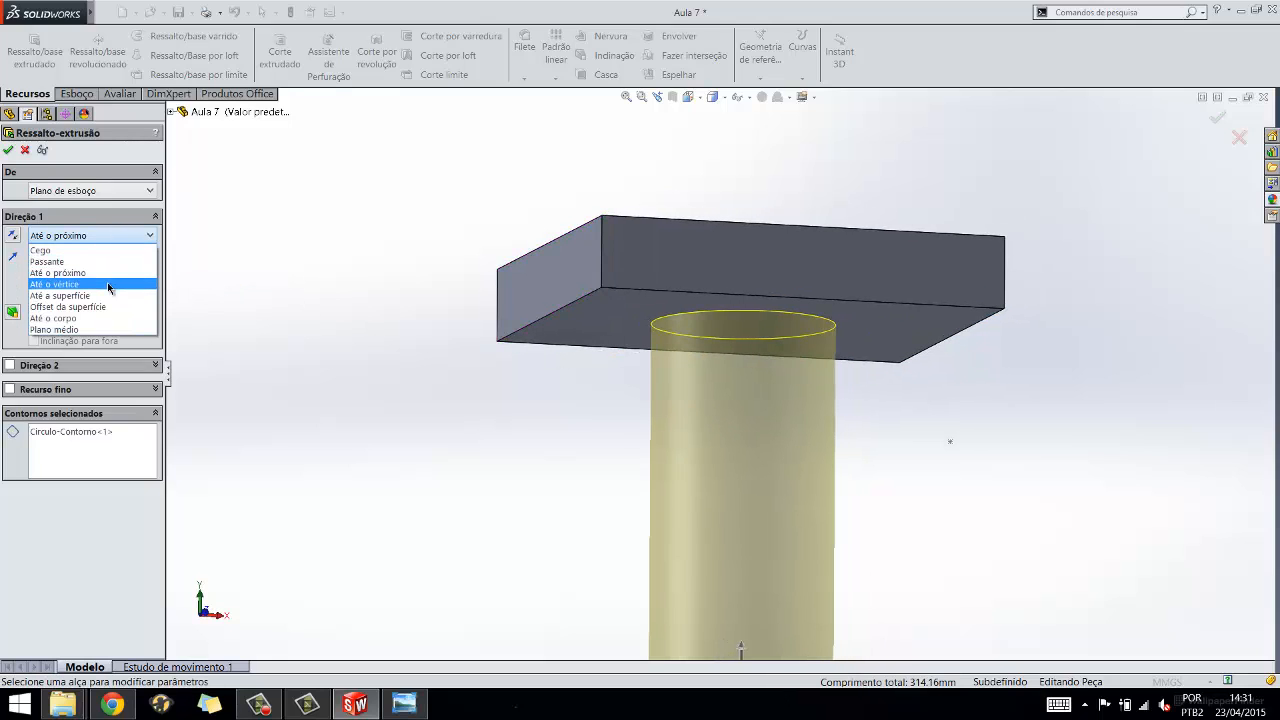
left_click(107, 284)
scroll(646, 401, "up", 5)
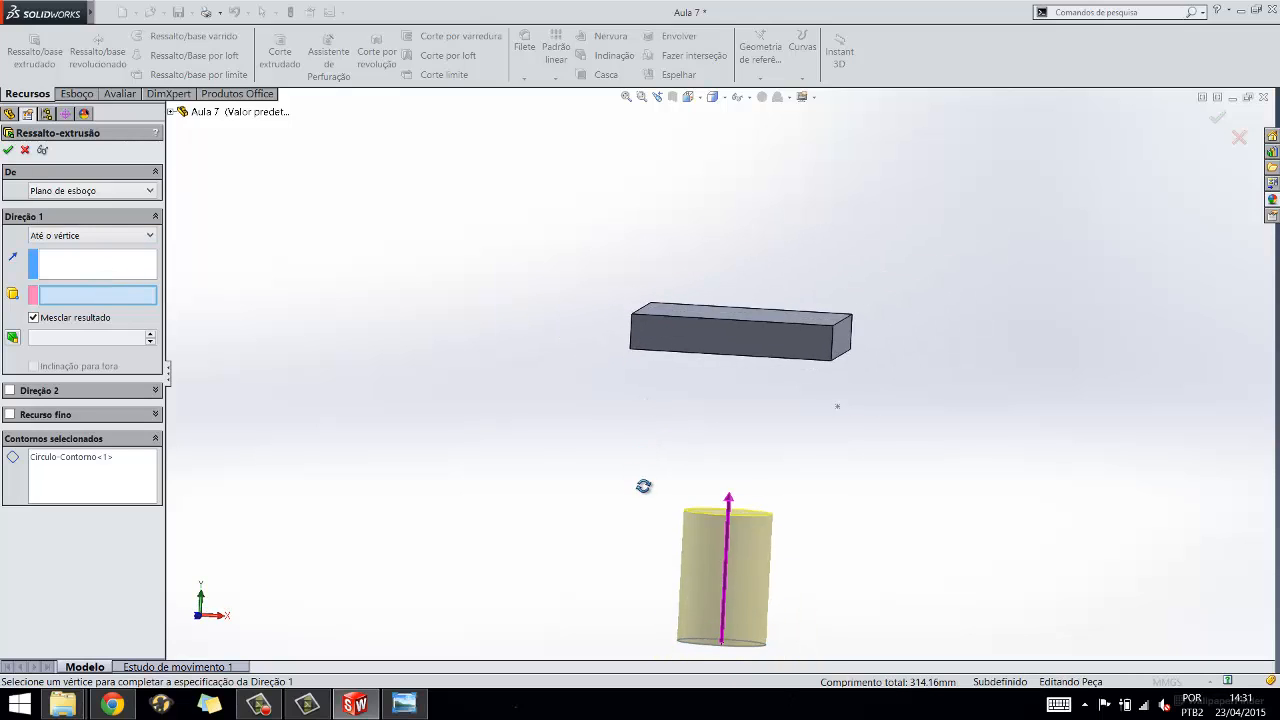
middle_click_drag(643, 486, 610, 465)
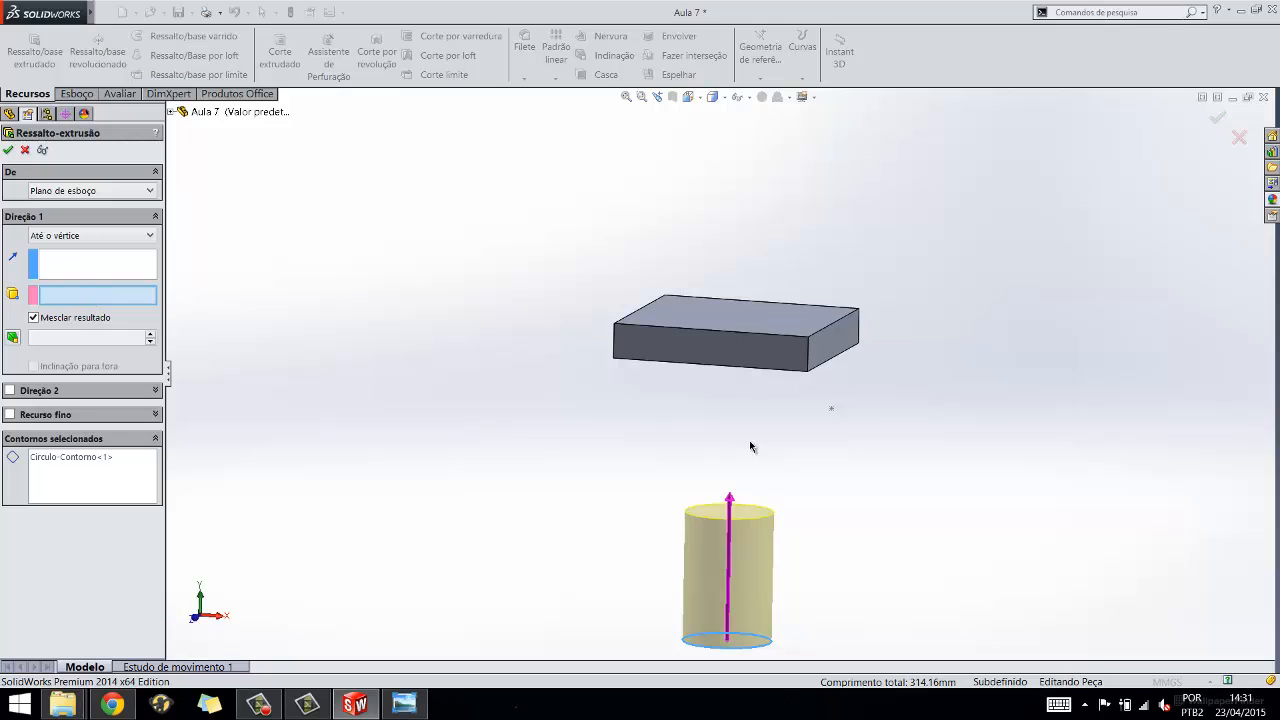
scroll(830, 415, "down", 2)
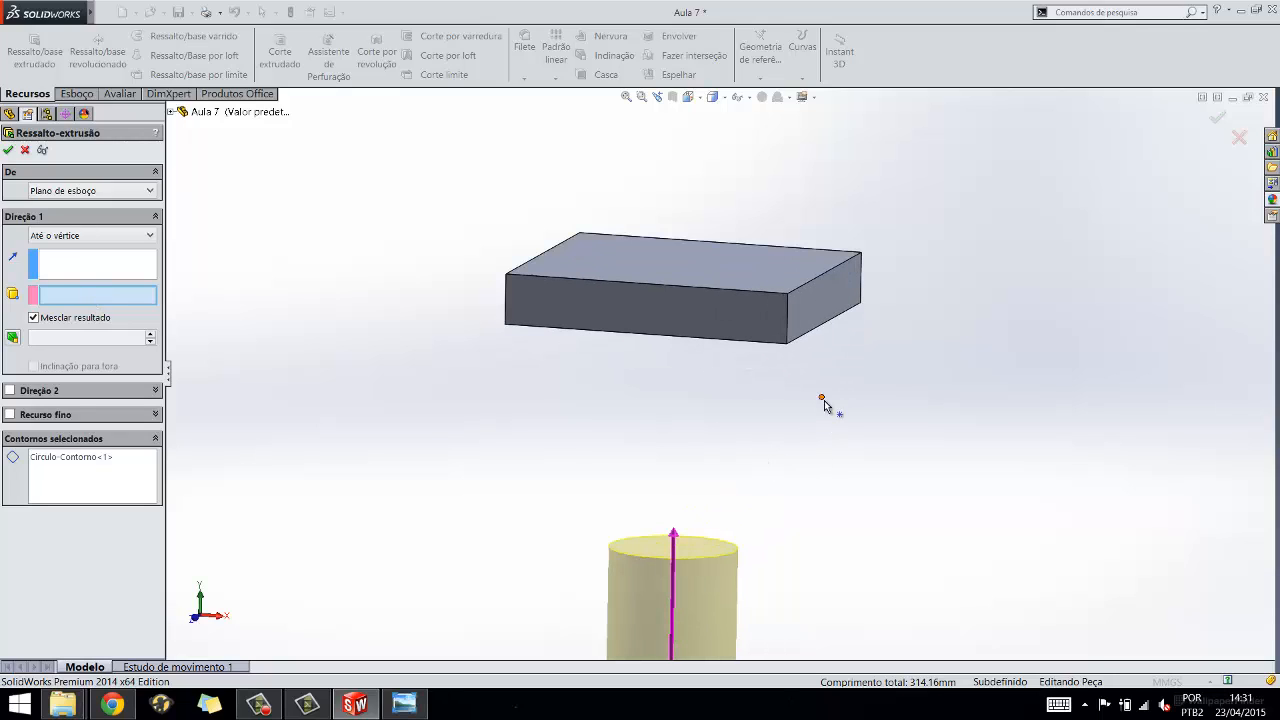
left_click(823, 399)
scroll(800, 425, "up", 2)
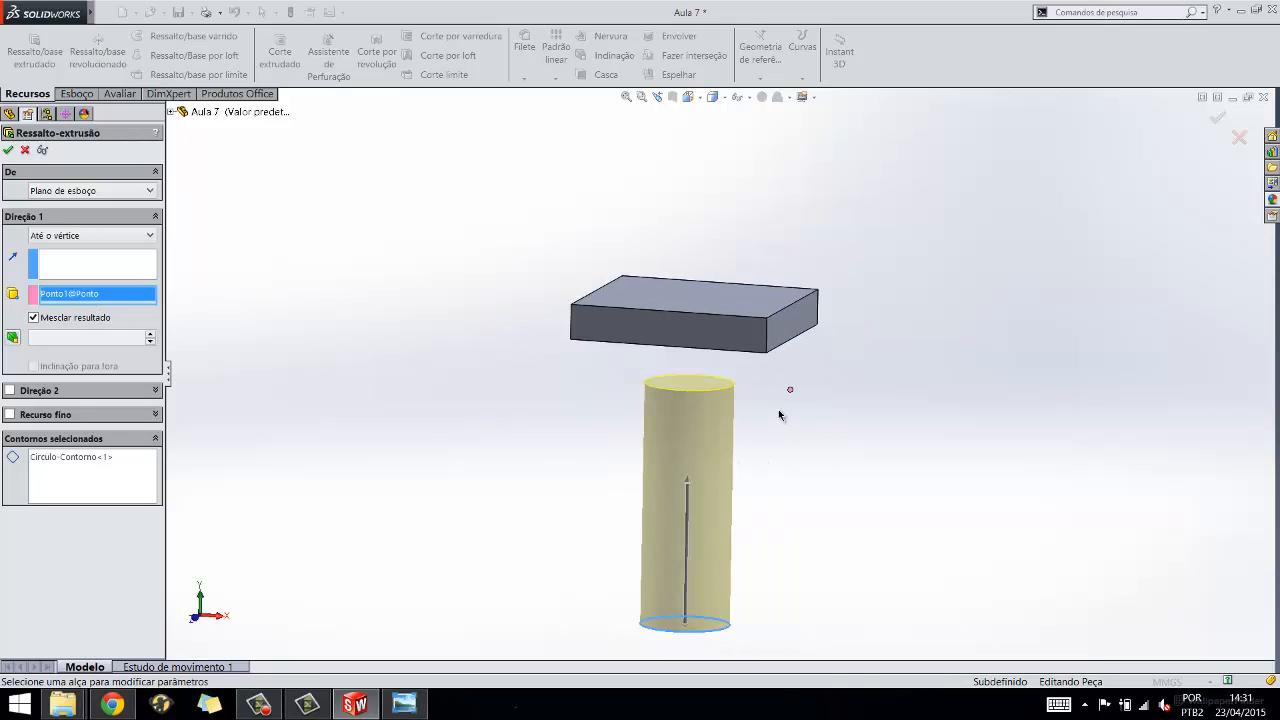
middle_click_drag(779, 411, 790, 391)
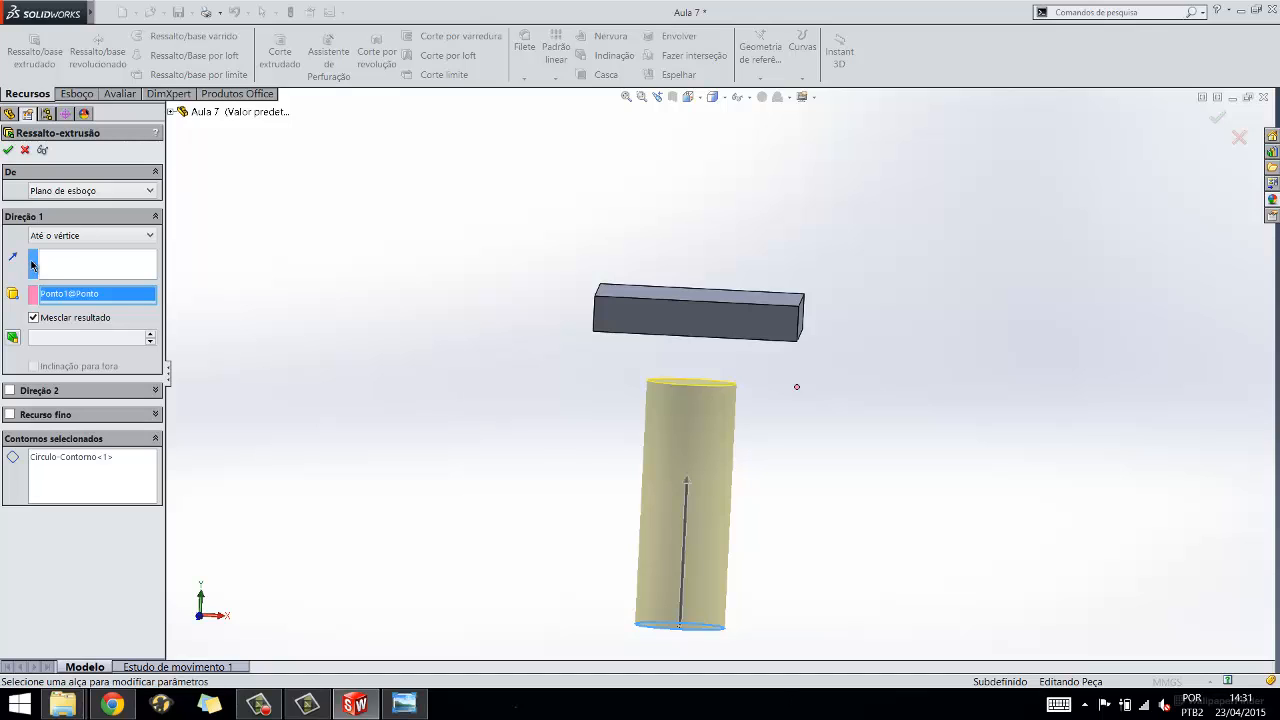
key("Escape")
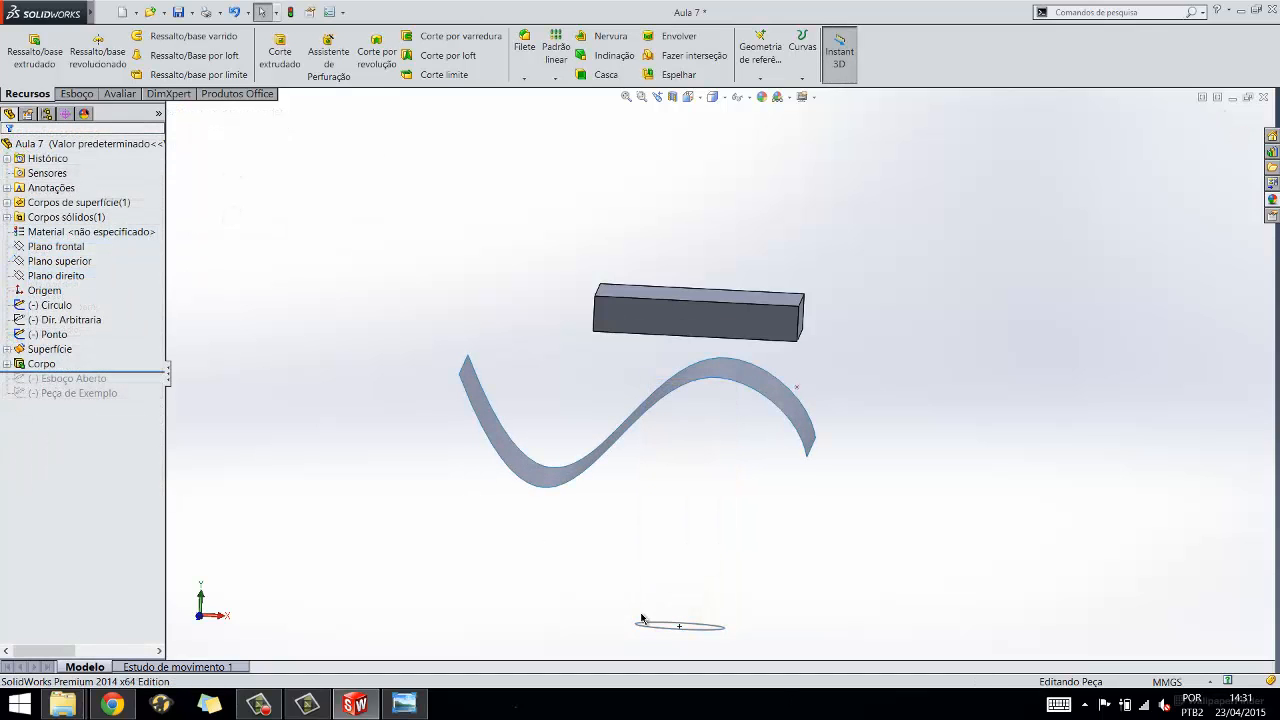
- Start a new extrusion of the Círculo sketch that ends at the wavy Superfície surface with Até a superfície, and inspect its top
left_click(675, 627)
left_click(34, 52)
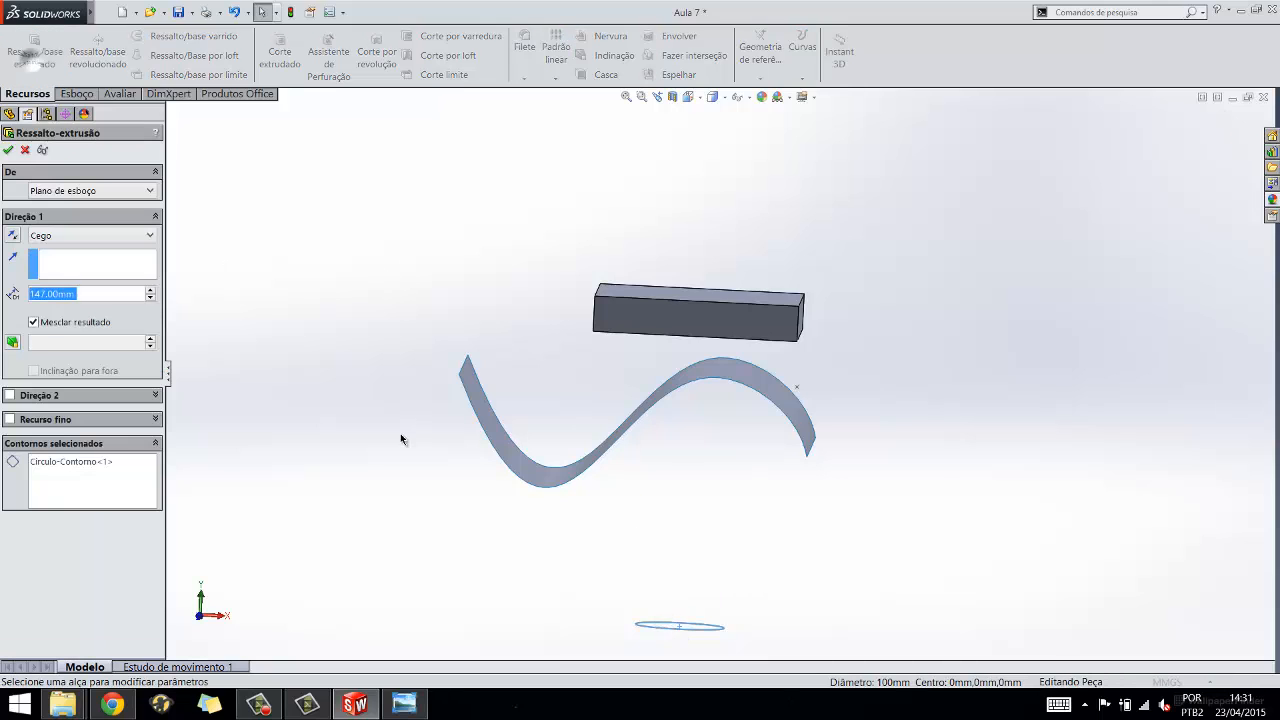
left_click(95, 239)
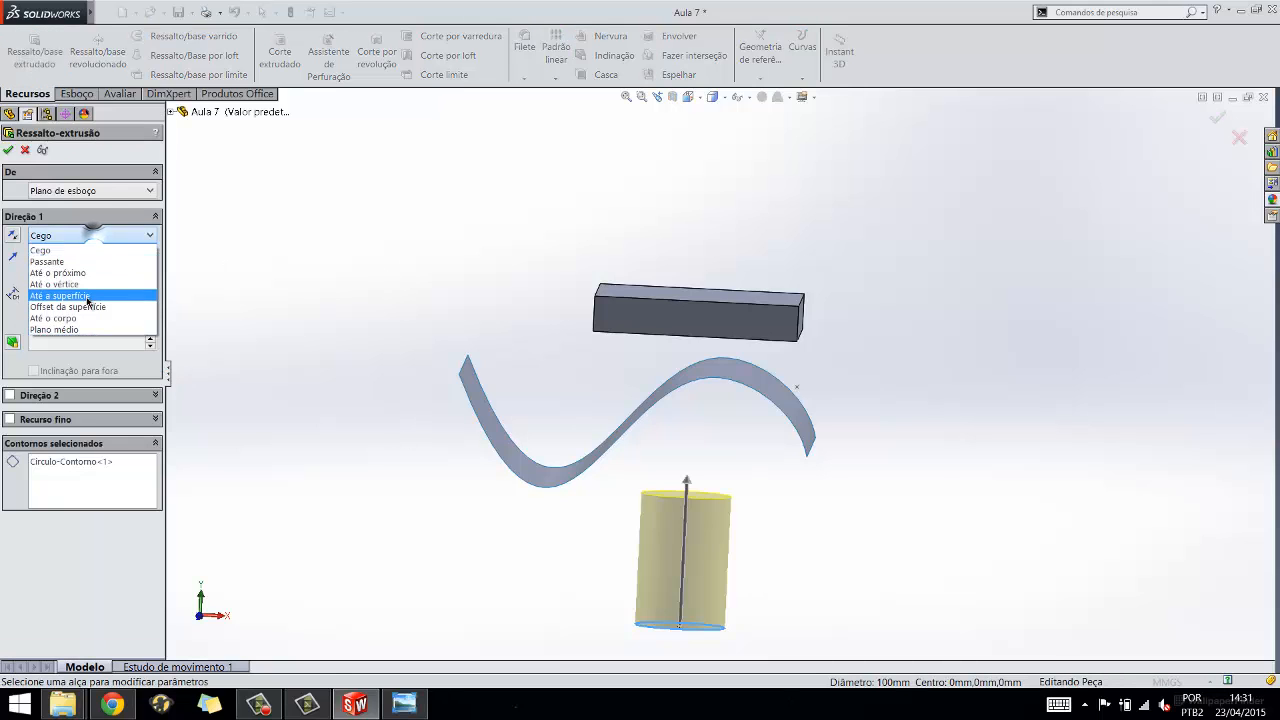
left_click(90, 300)
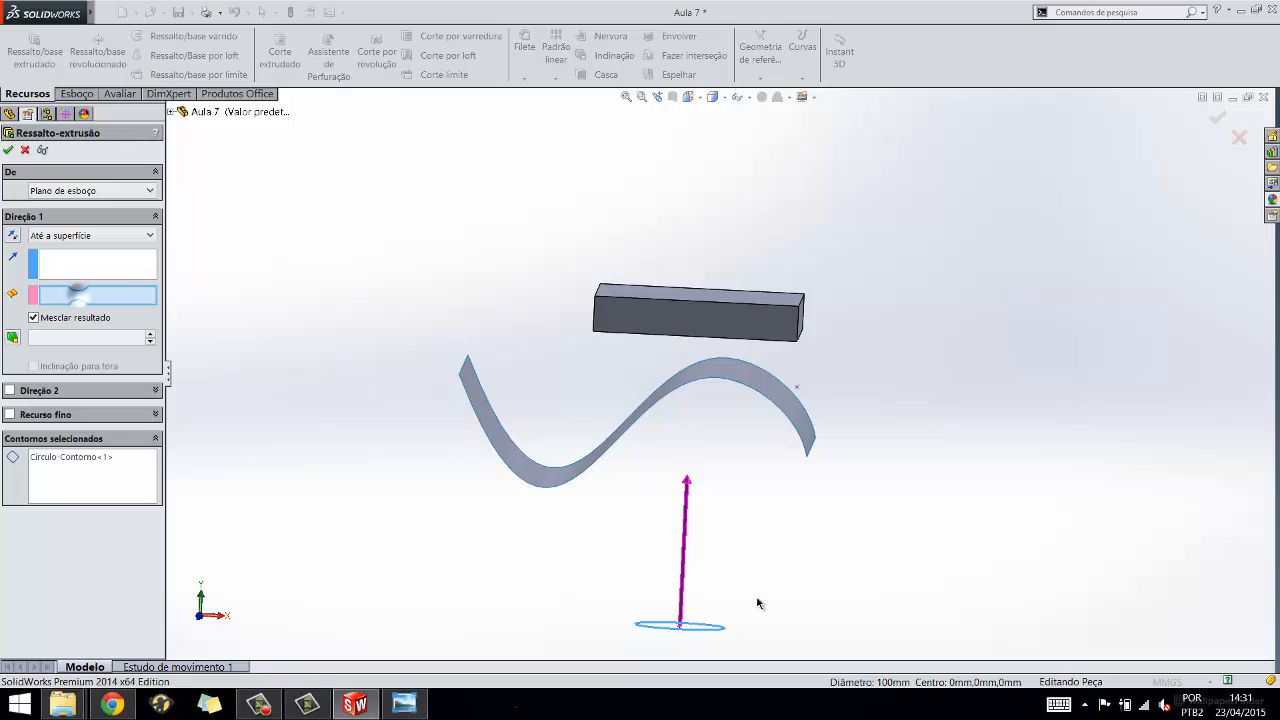
left_click(752, 380)
mouse_move(764, 464)
middle_mouse_down()
mouse_move(737, 420)
mouse_move(761, 449)
middle_mouse_up()
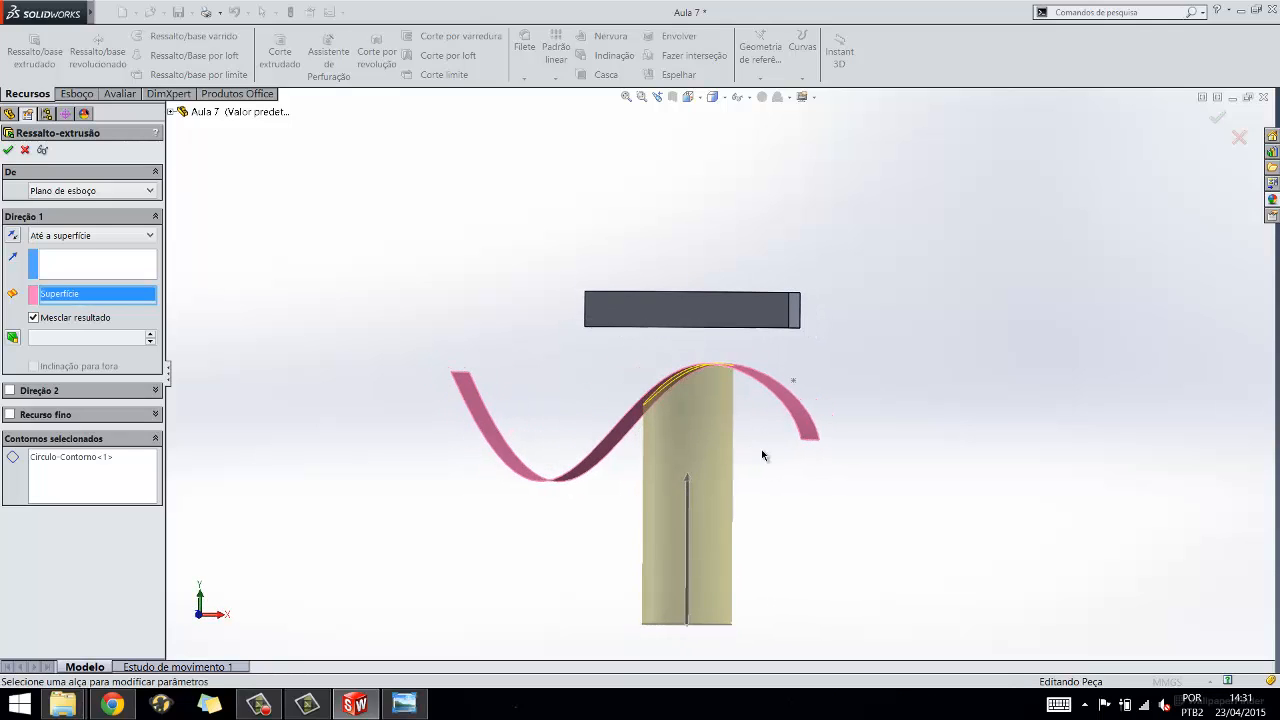
mouse_move(656, 356)
middle_mouse_down()
mouse_move(726, 423)
mouse_move(713, 425)
middle_mouse_up()
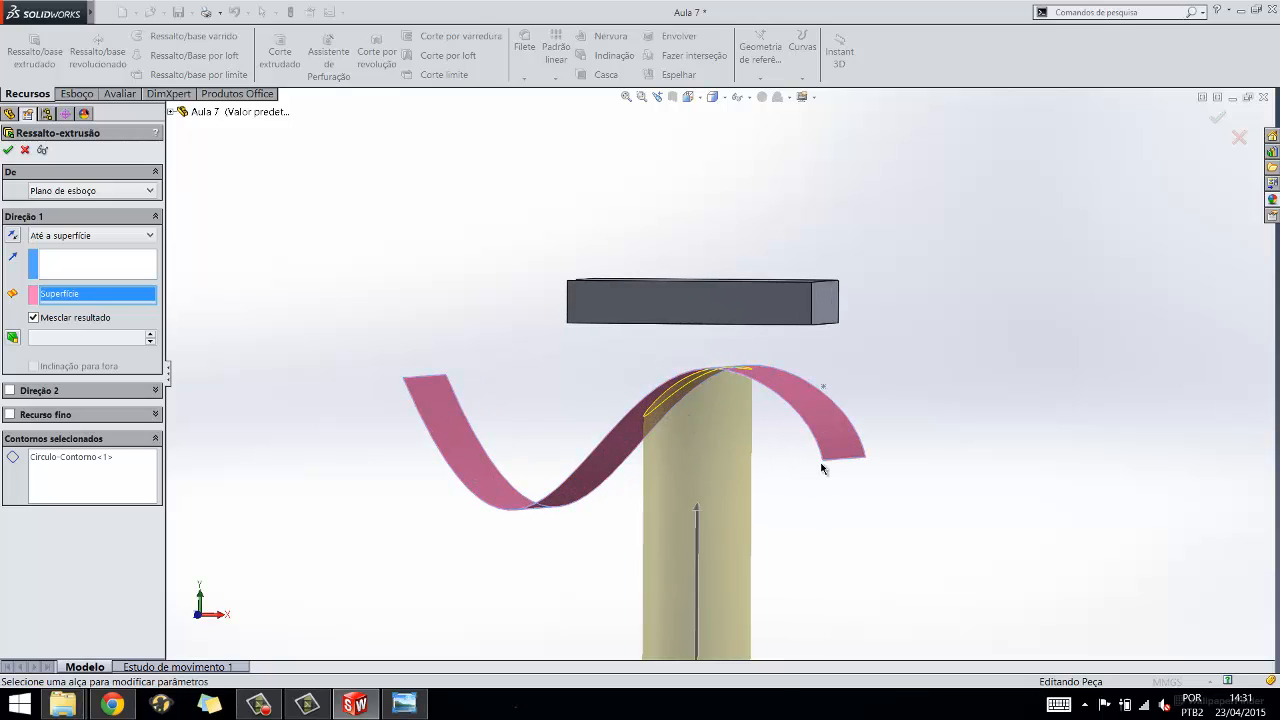
scroll(775, 441, "up", 2)
mouse_move(737, 434)
middle_mouse_down()
mouse_move(754, 431)
mouse_move(720, 432)
middle_mouse_up()
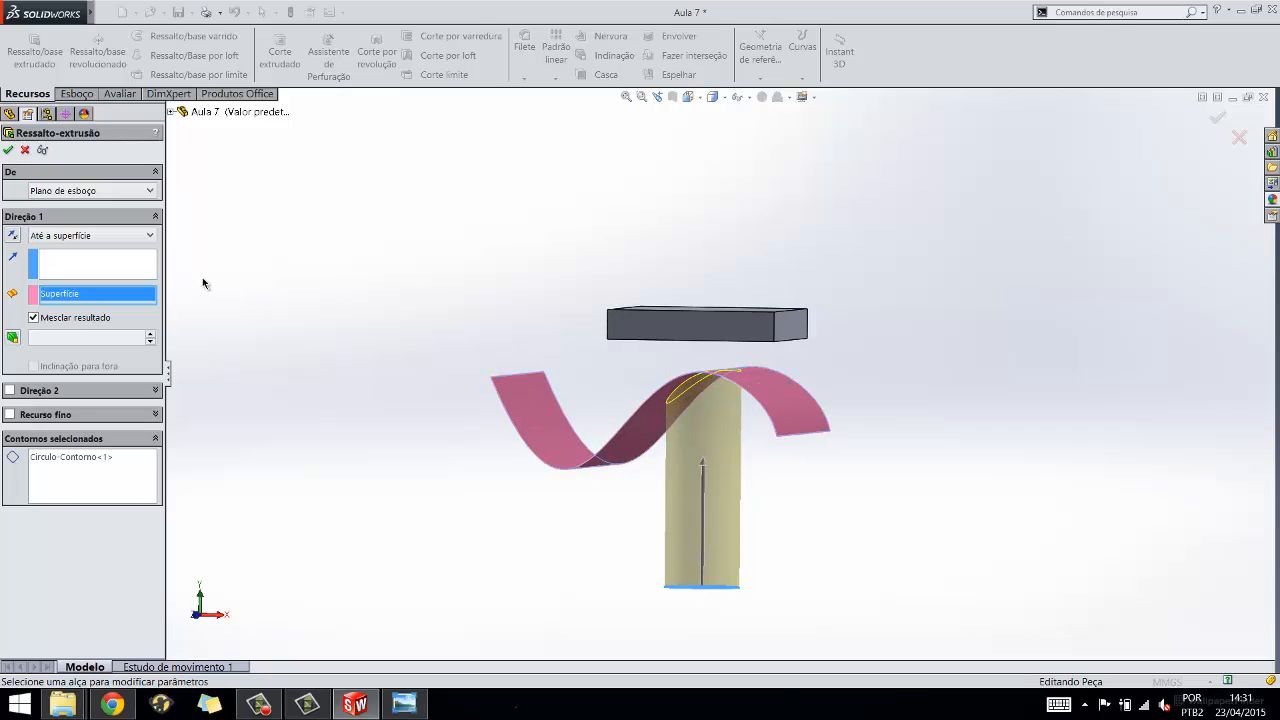
- Change the end condition to Offset da superfície with a 10 mm offset from the wavy surface, and examine the gap
left_click(69, 238)
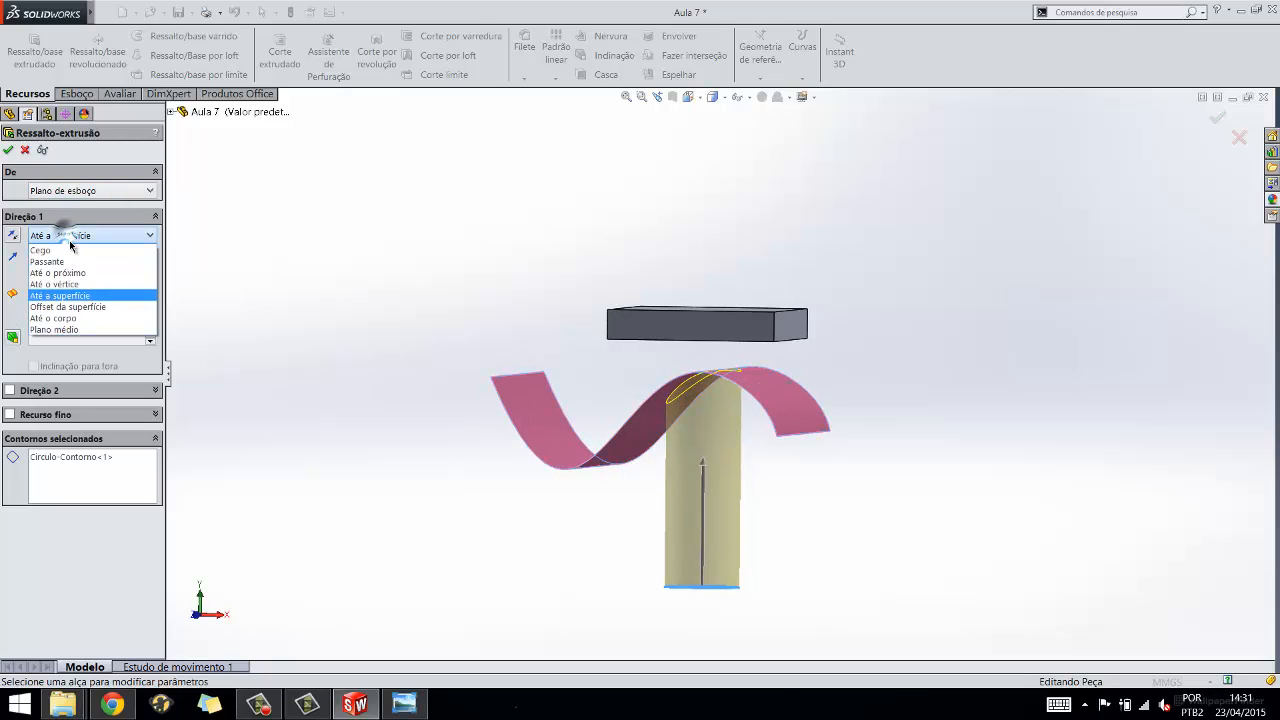
left_click(117, 305)
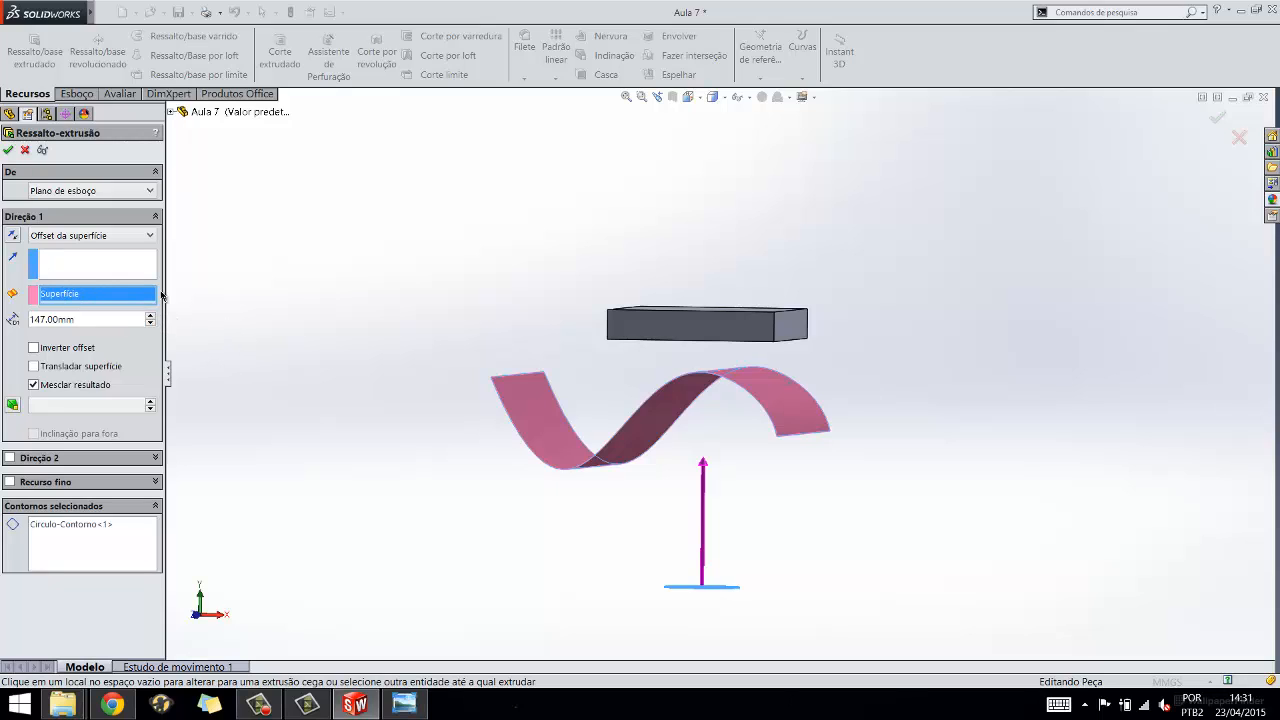
mouse_move(585, 417)
middle_mouse_down()
mouse_move(606, 414)
mouse_move(586, 431)
mouse_move(630, 417)
middle_mouse_up()
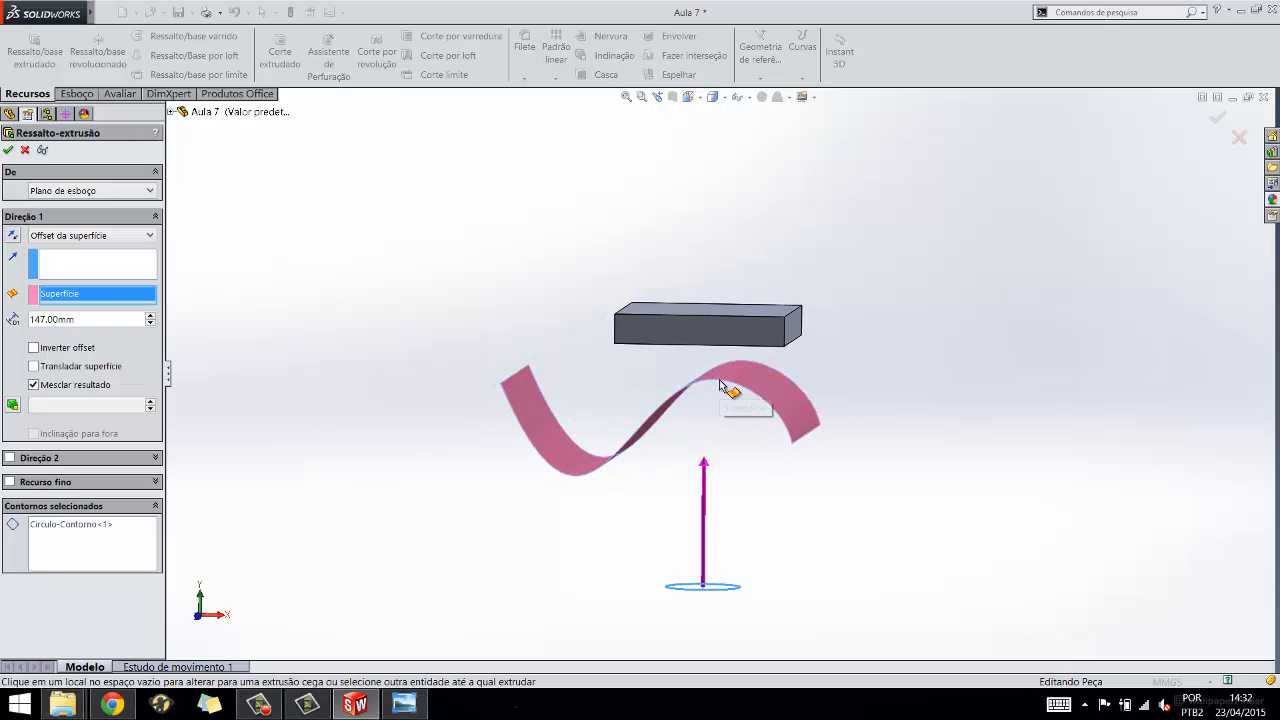
scroll(717, 383, "down", 1)
double_click(110, 319)
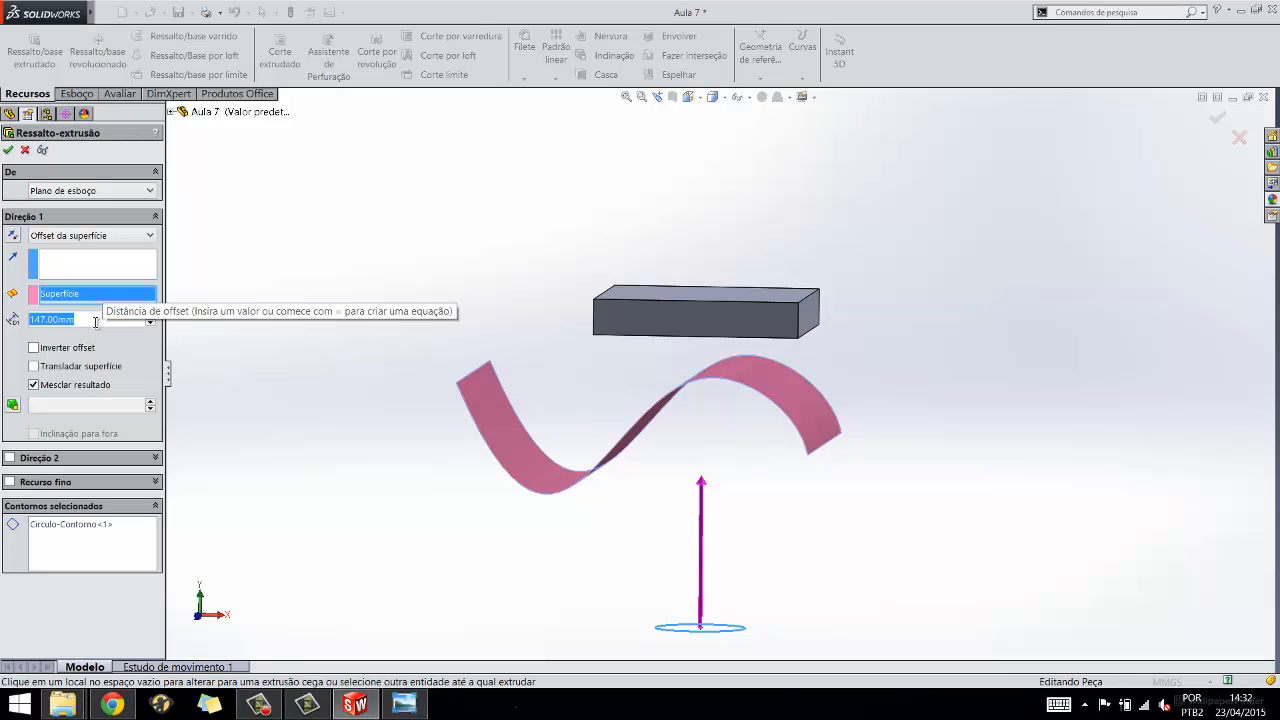
type("10")
key("Return")
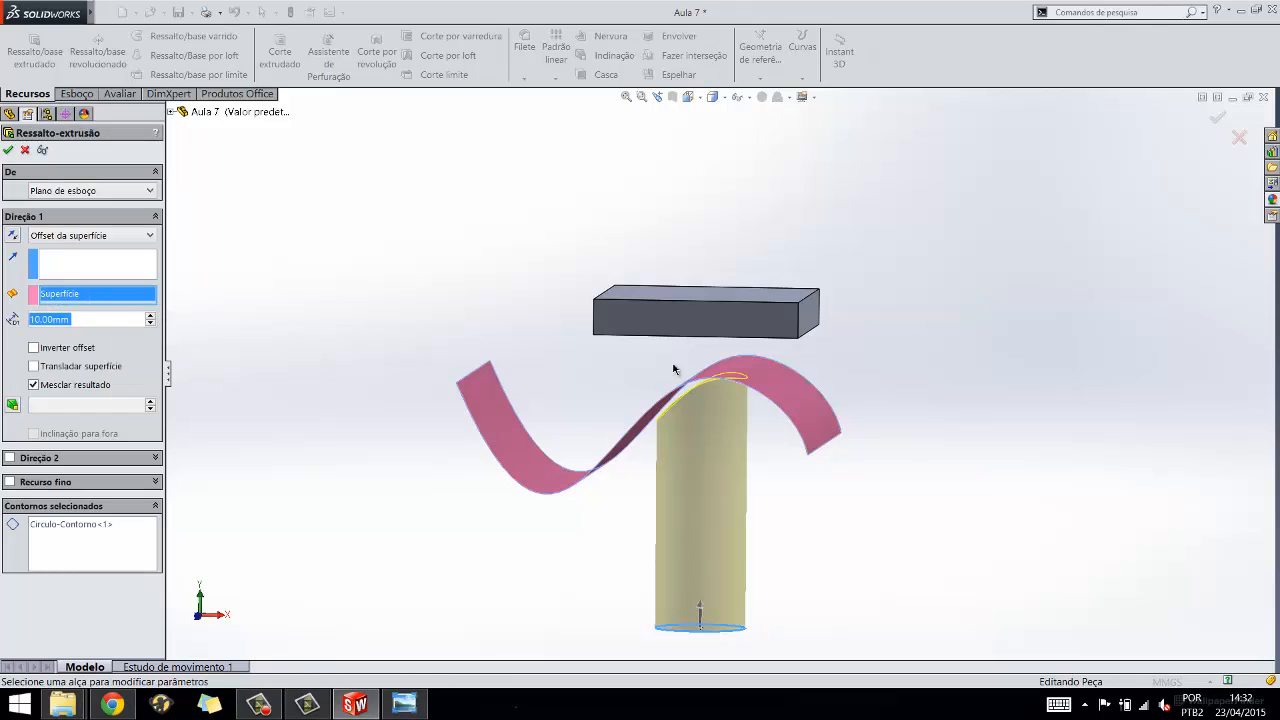
middle_click_drag(791, 434, 800, 420)
scroll(699, 400, "down", 3)
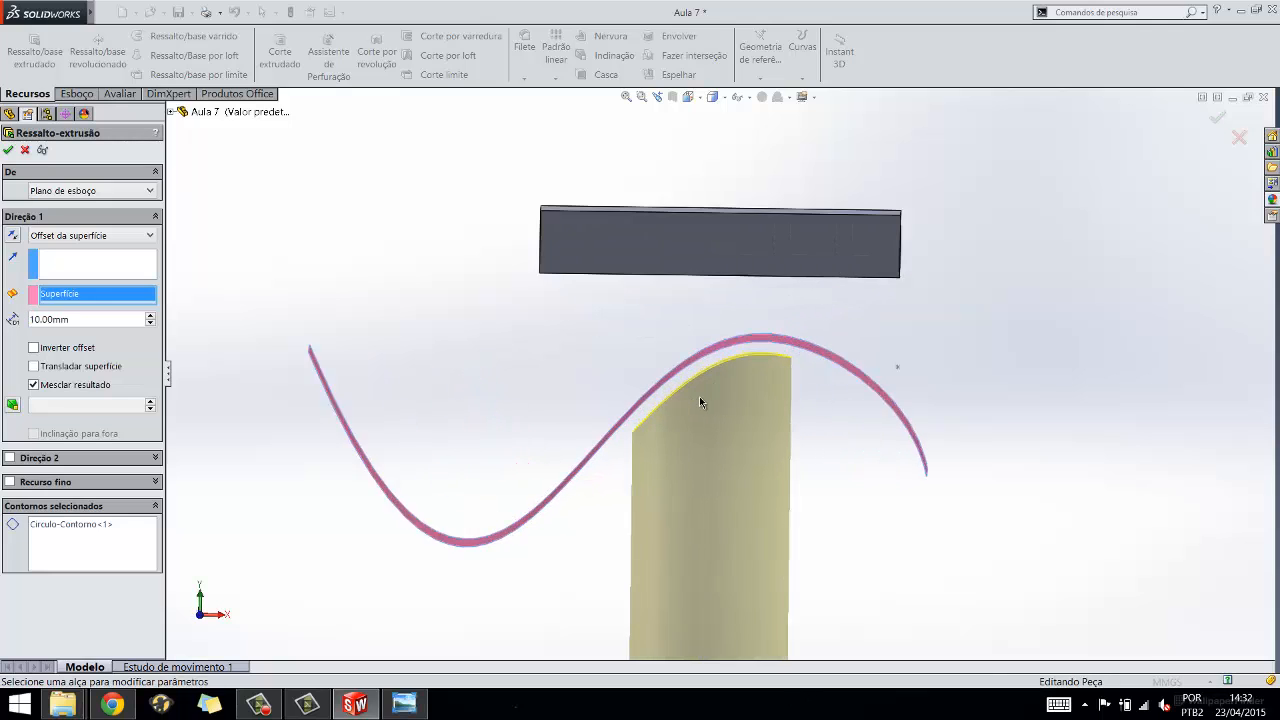
scroll(699, 402, "down", 2)
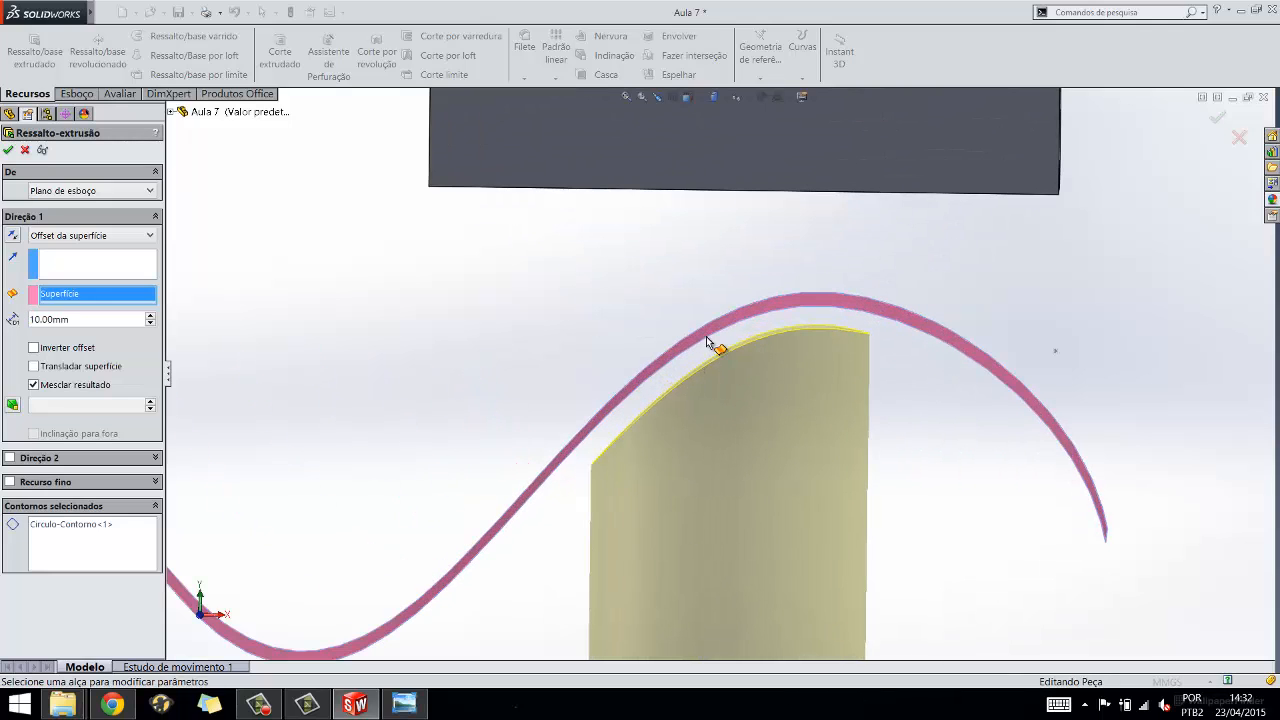
middle_click_drag(706, 334, 703, 357)
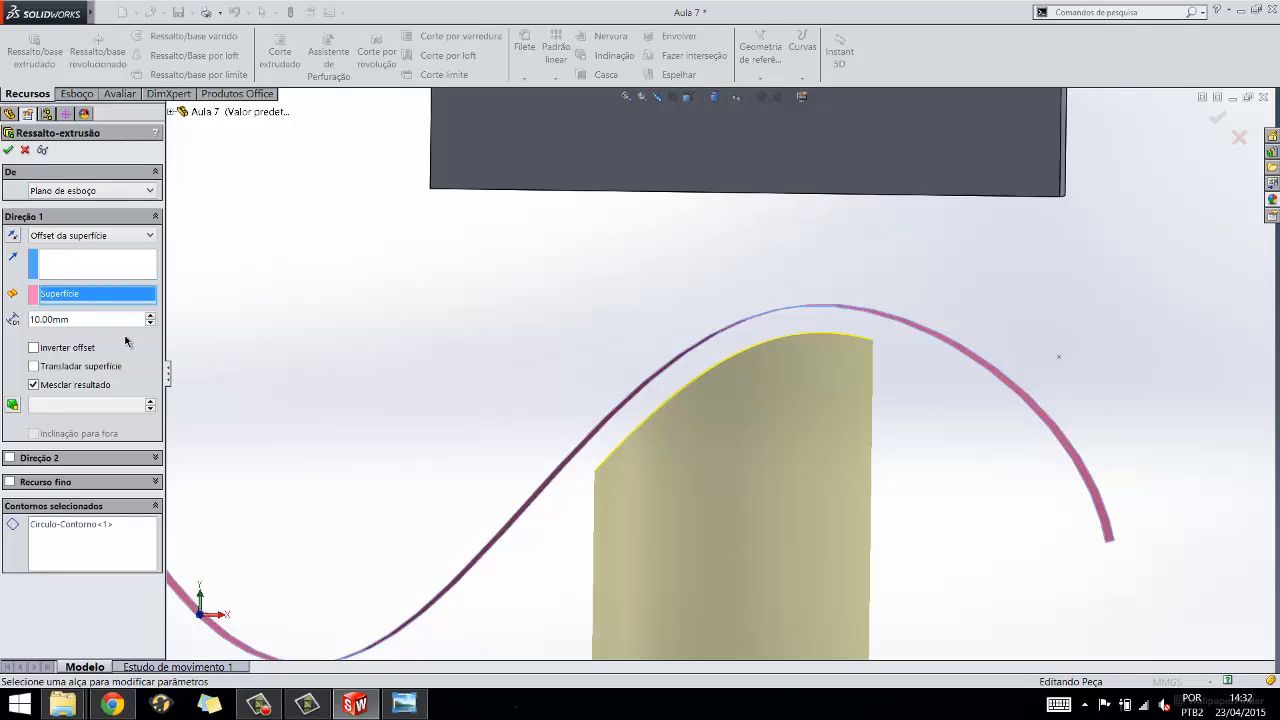
- Change the end condition to Até o corpo with the block above the wavy surface as the target, and inspect the preview's contact with it
left_click(98, 234)
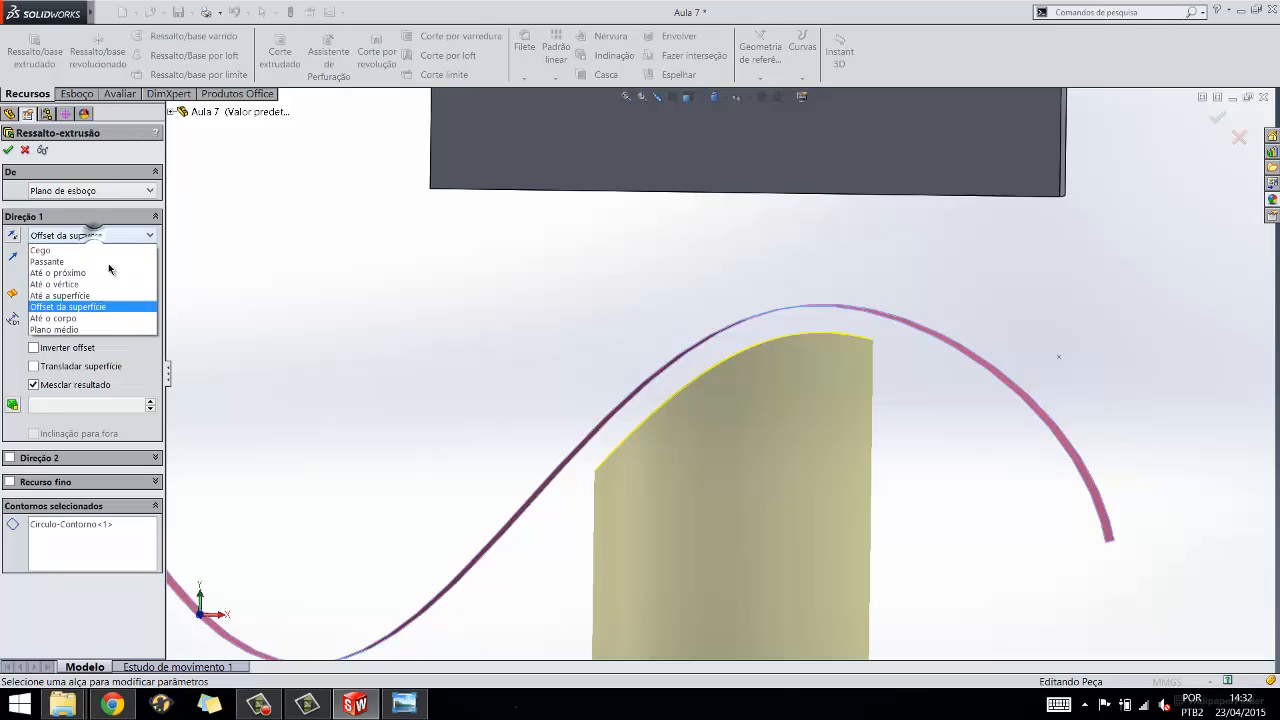
left_click(91, 312)
scroll(434, 382, "up", 7)
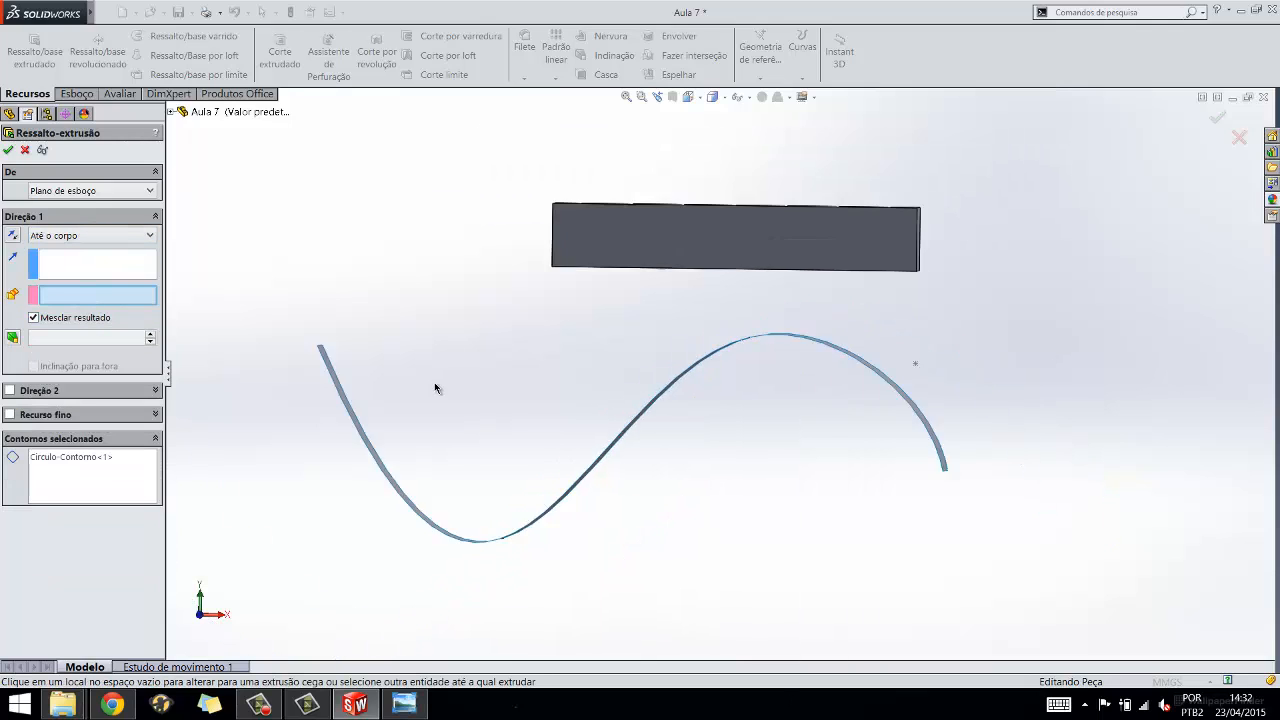
middle_click_drag(601, 453, 586, 475)
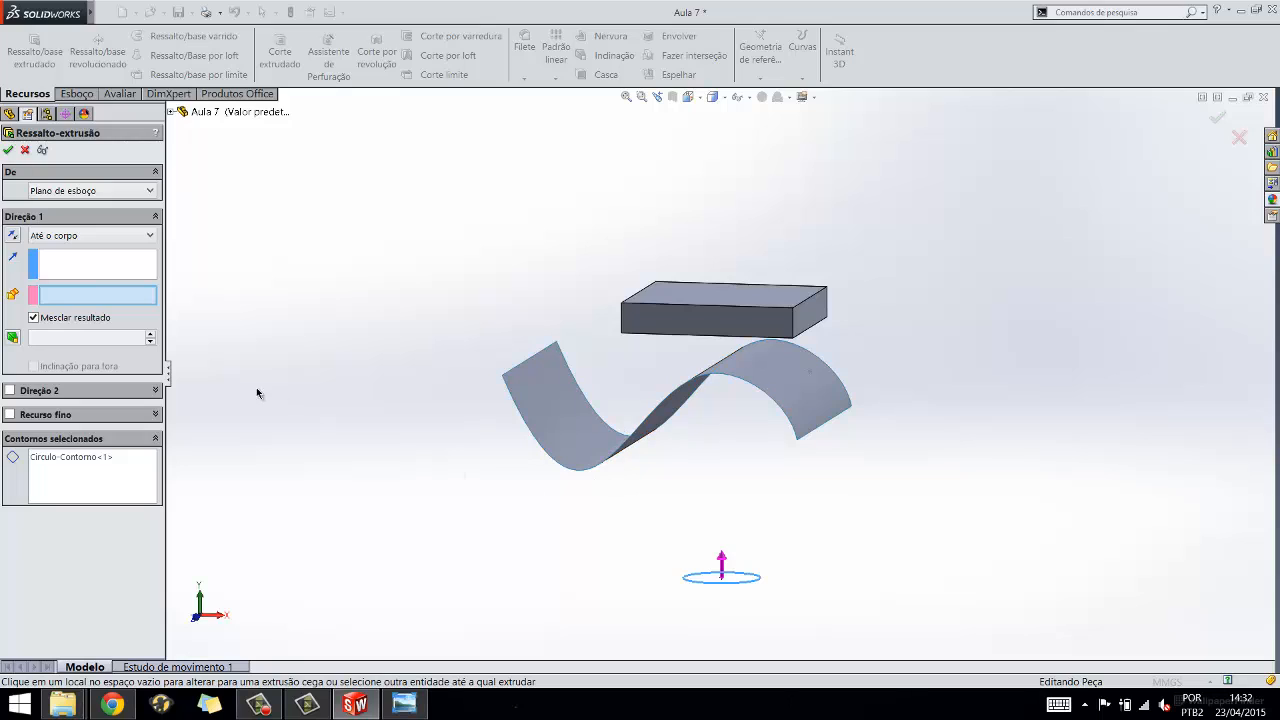
left_click(720, 304)
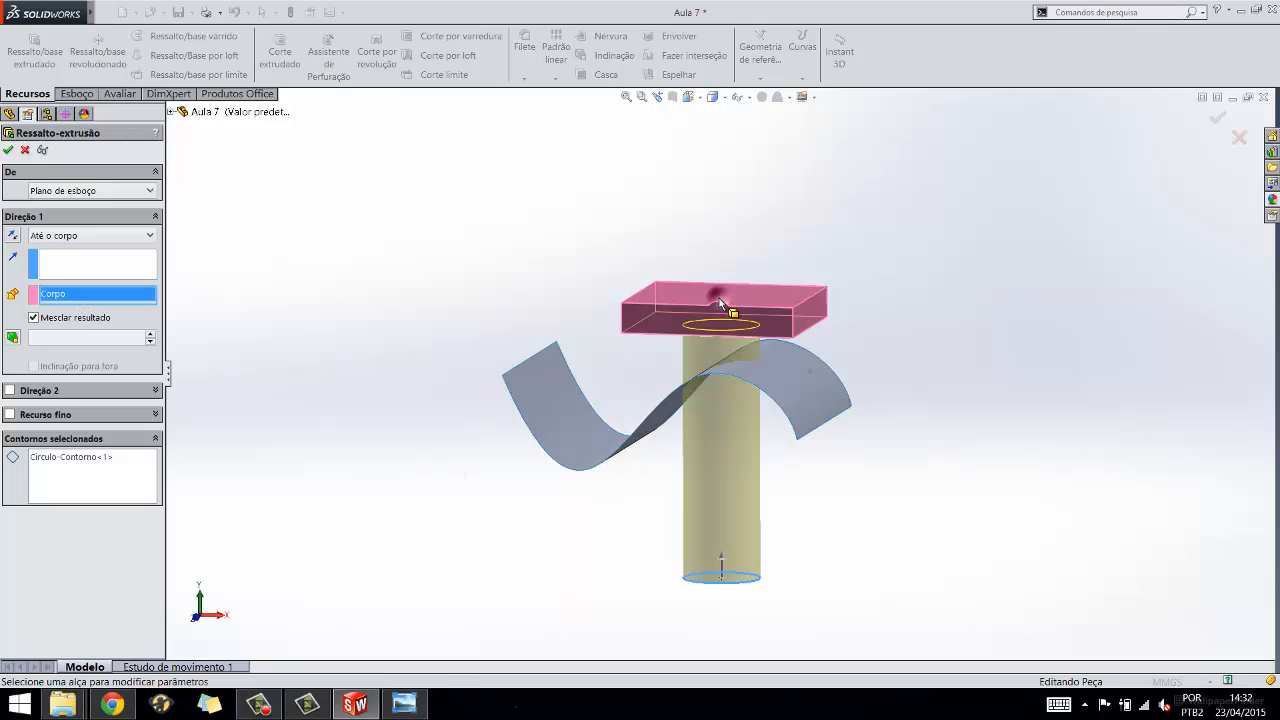
scroll(766, 330, "down", 2)
middle_click_drag(768, 325, 786, 313)
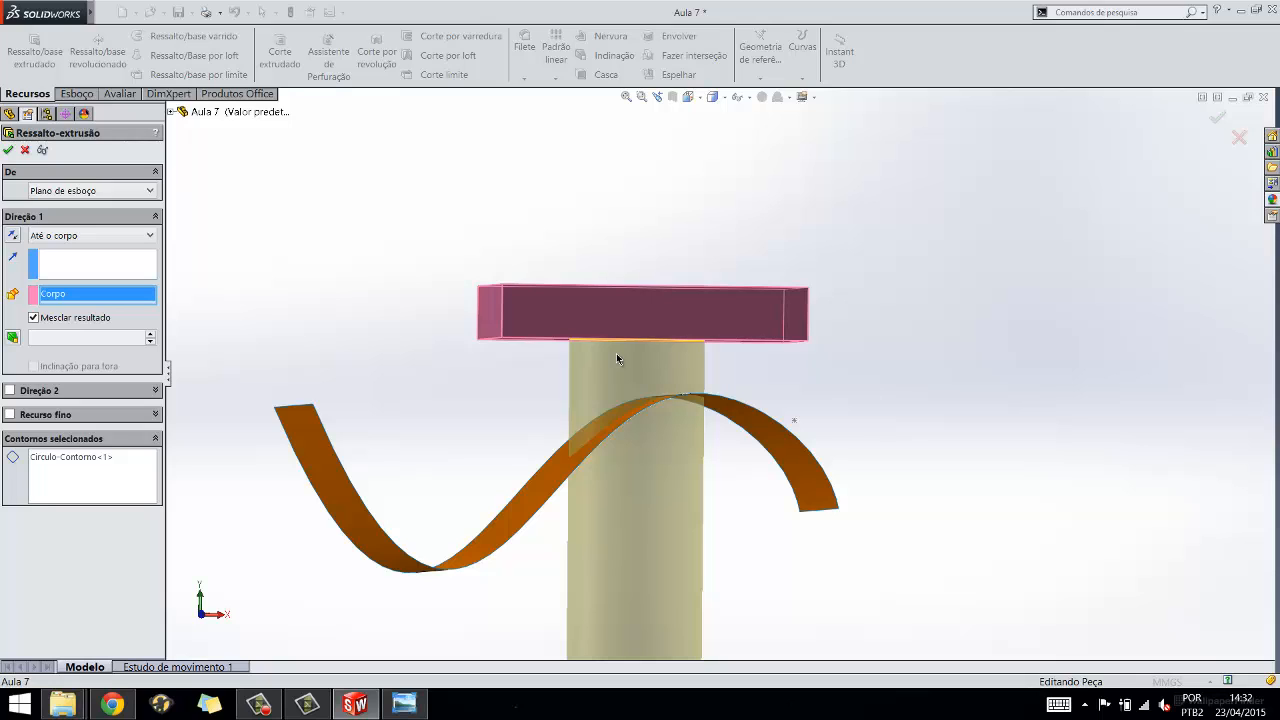
middle_click_drag(616, 353, 619, 305)
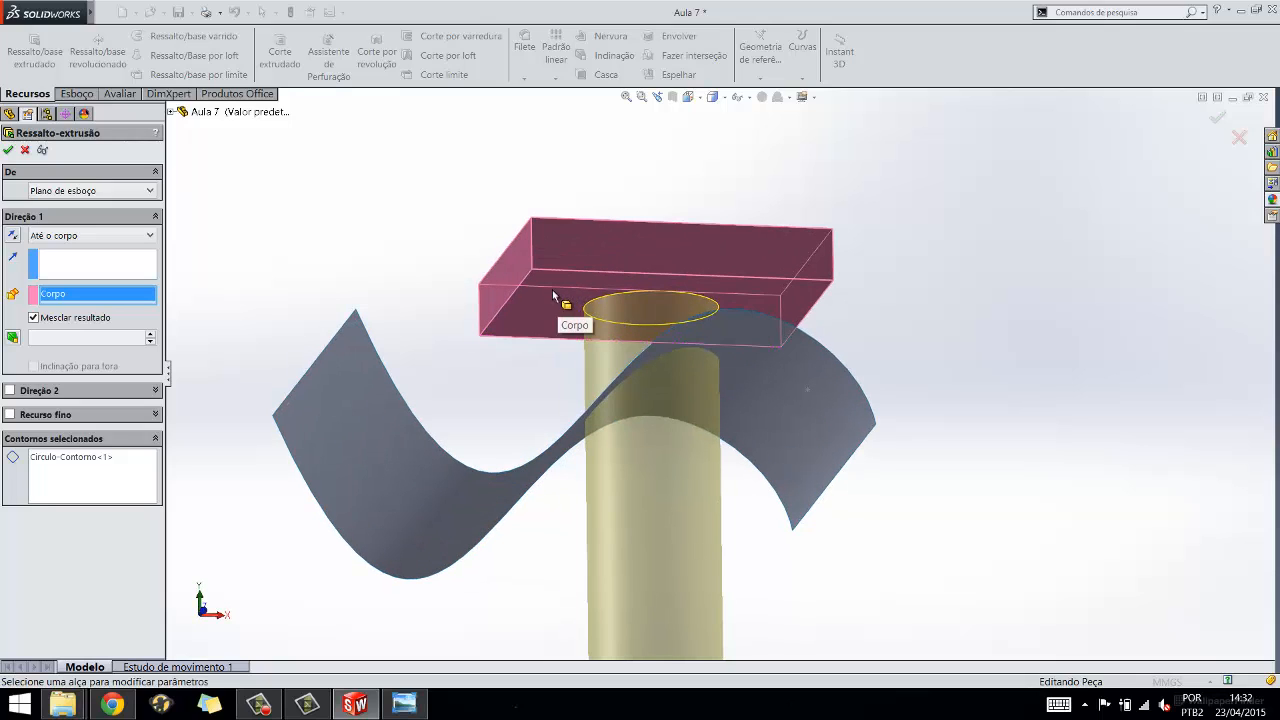
middle_click_drag(675, 262, 654, 303)
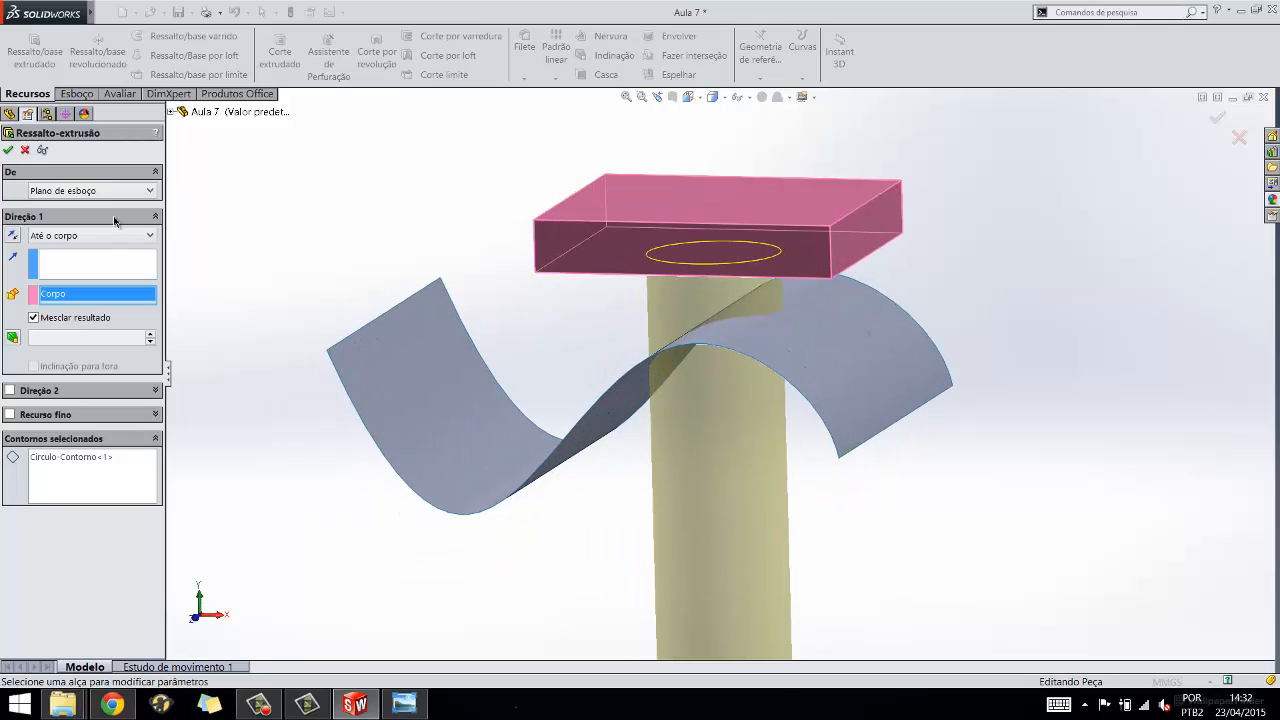
- Switch the end condition to Plano médio, stretch the preview with its handle, and set the total depth to 100 mm
left_click(85, 236)
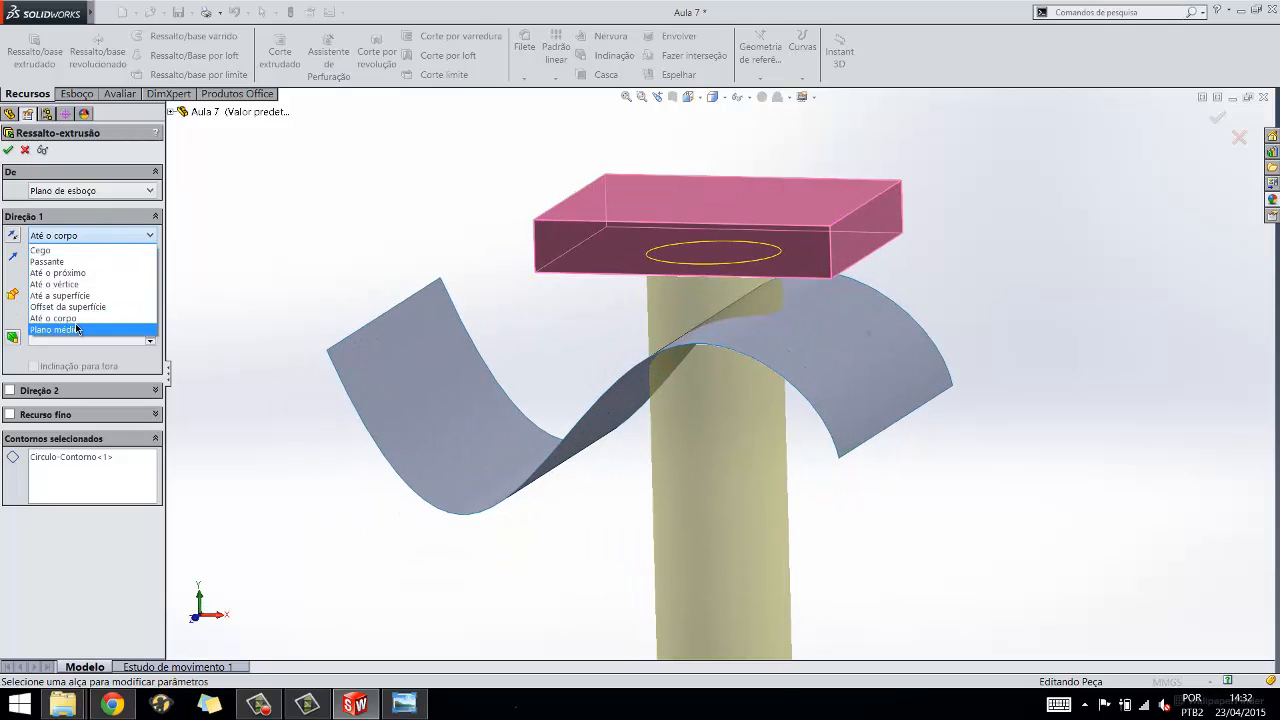
left_click(75, 326)
scroll(743, 500, "up", 5)
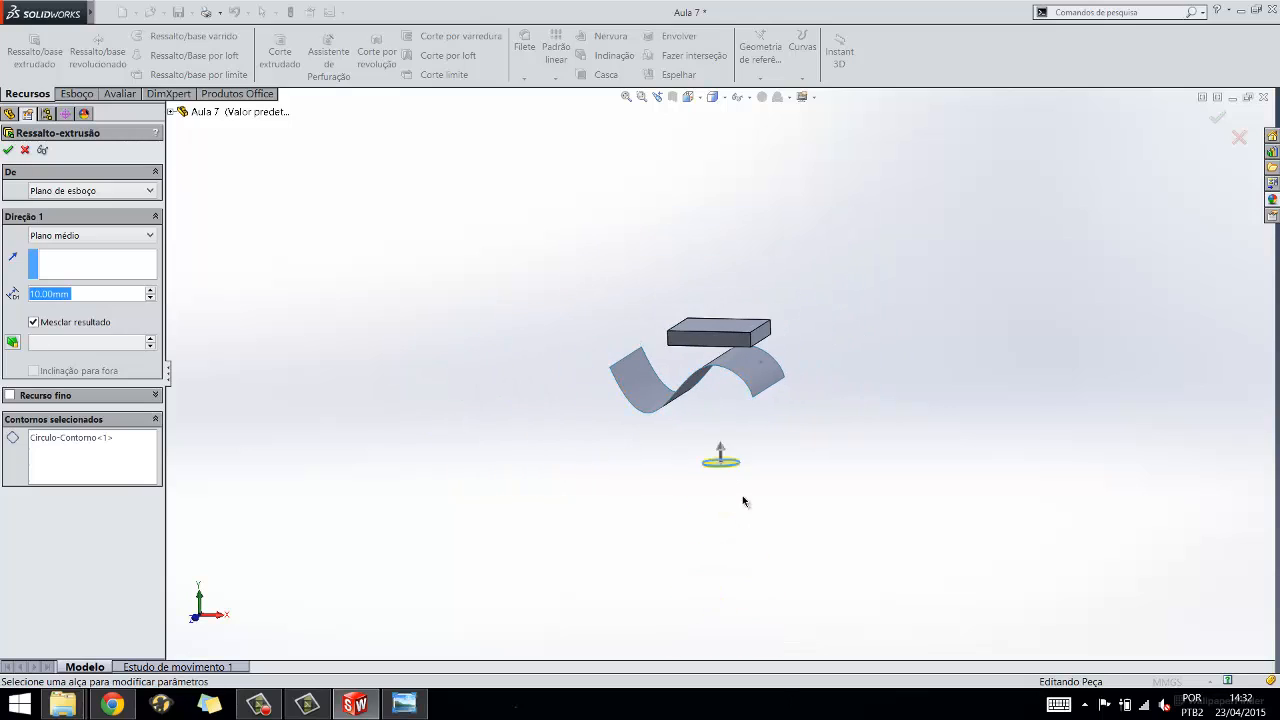
scroll(726, 462, "down", 6)
scroll(726, 462, "down", 3)
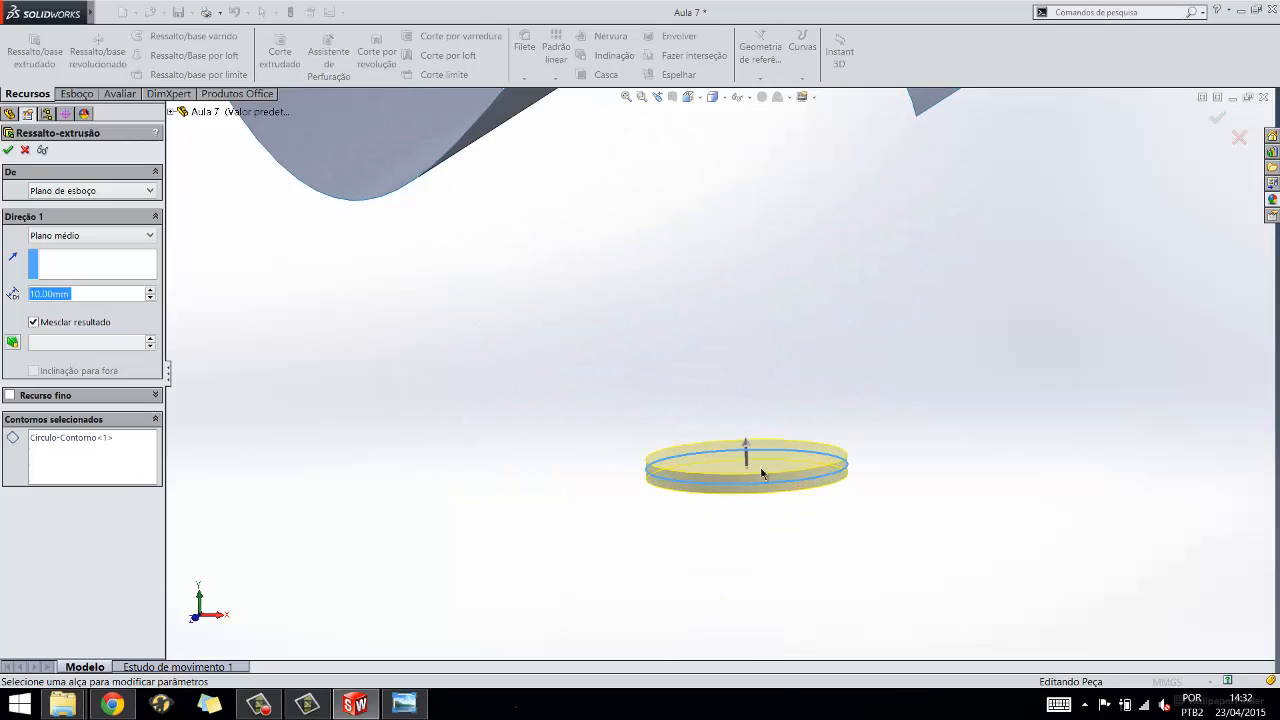
scroll(745, 455, "up", 3)
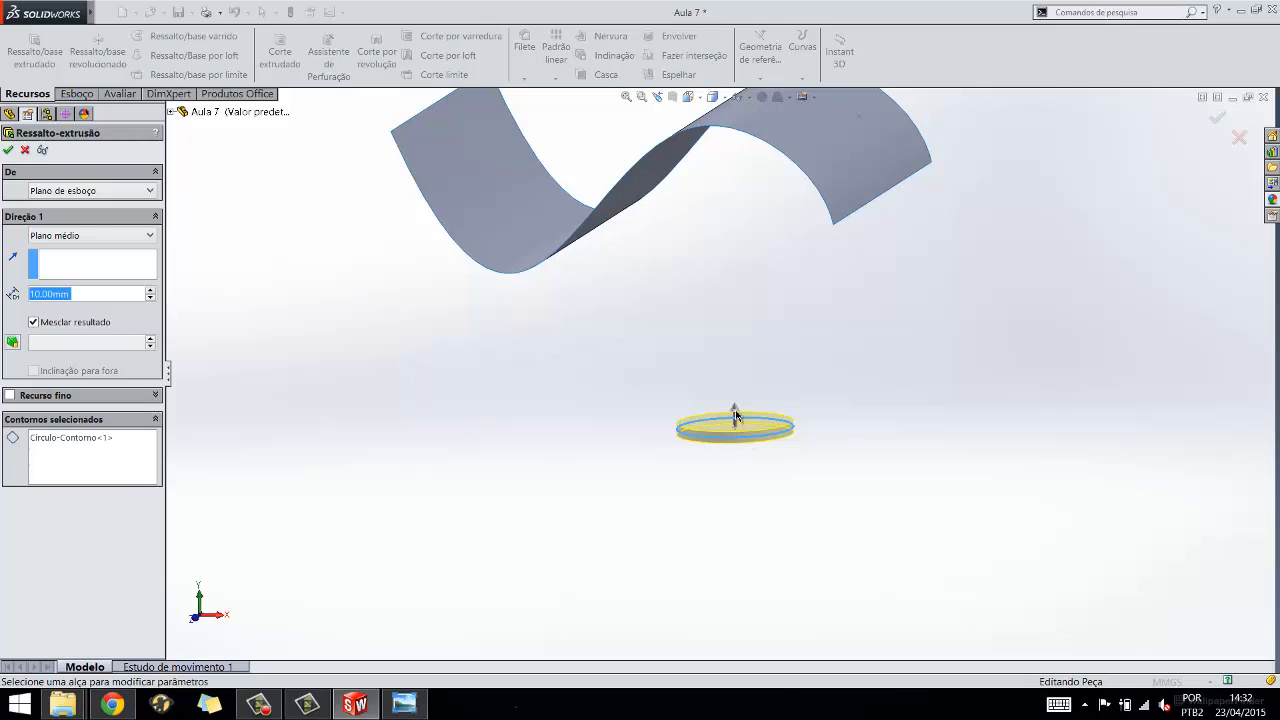
left_click_drag(734, 412, 736, 345)
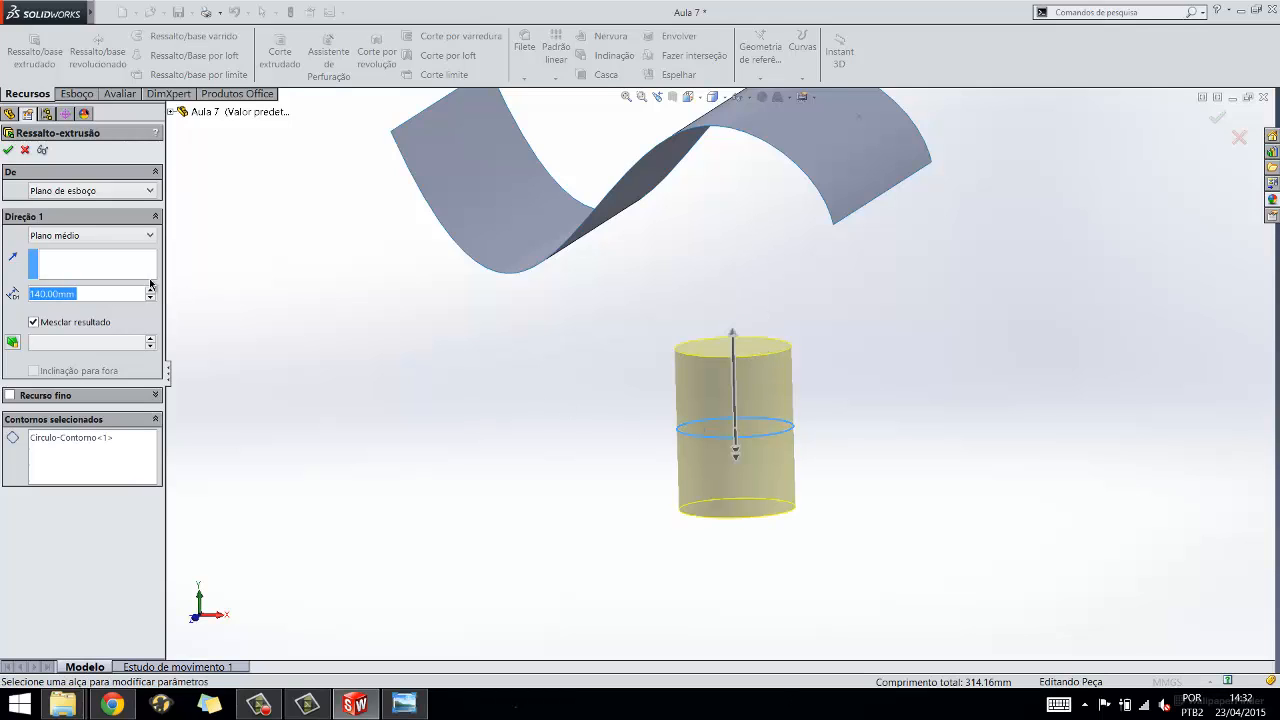
type("100")
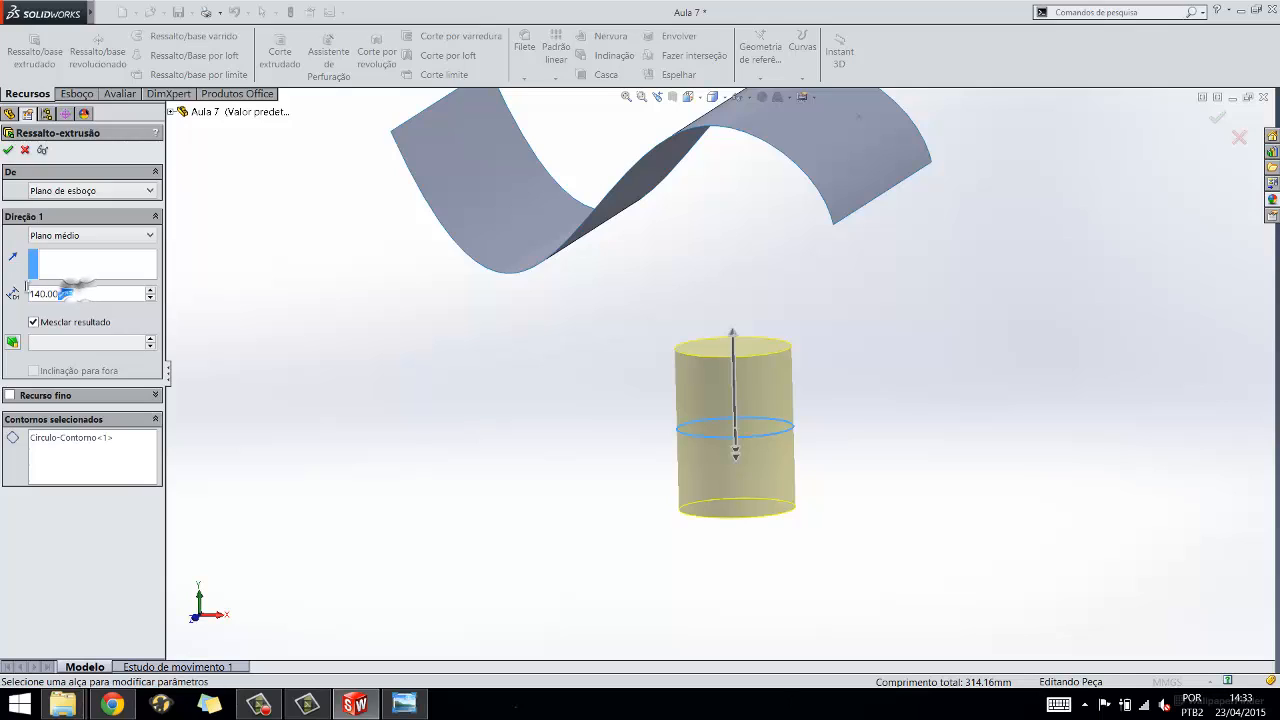
key("Return")
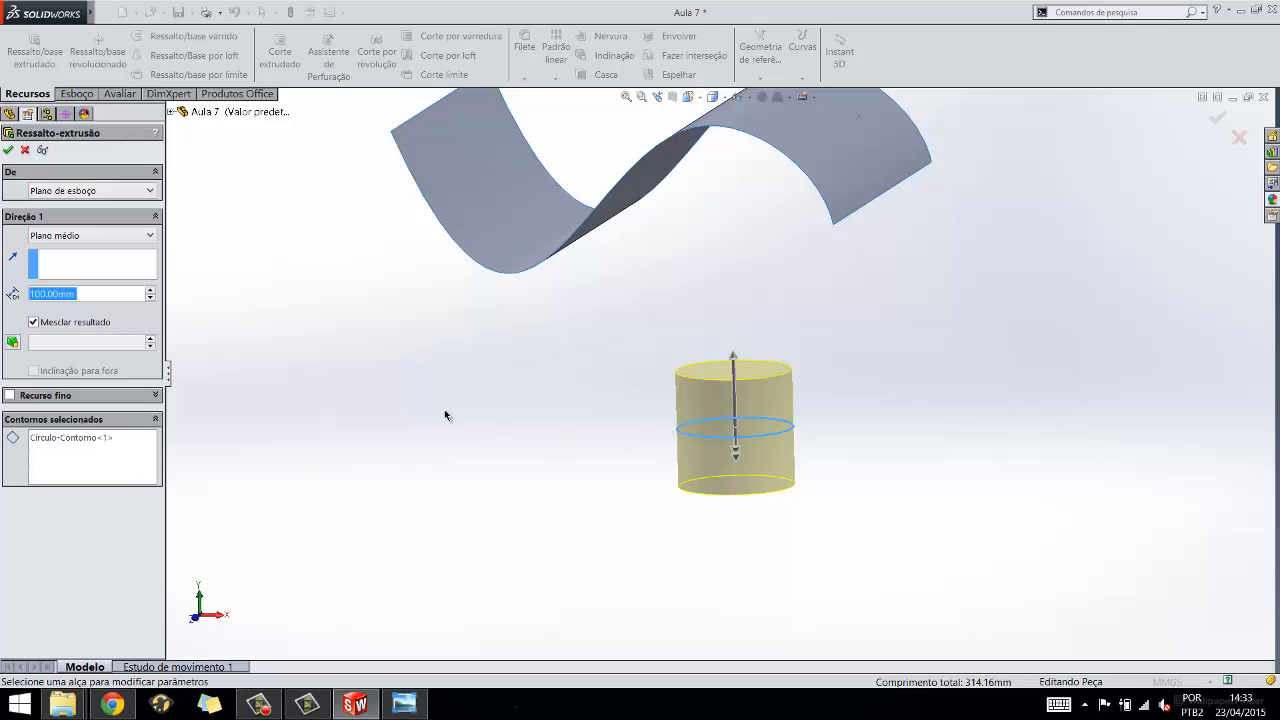
key("f")
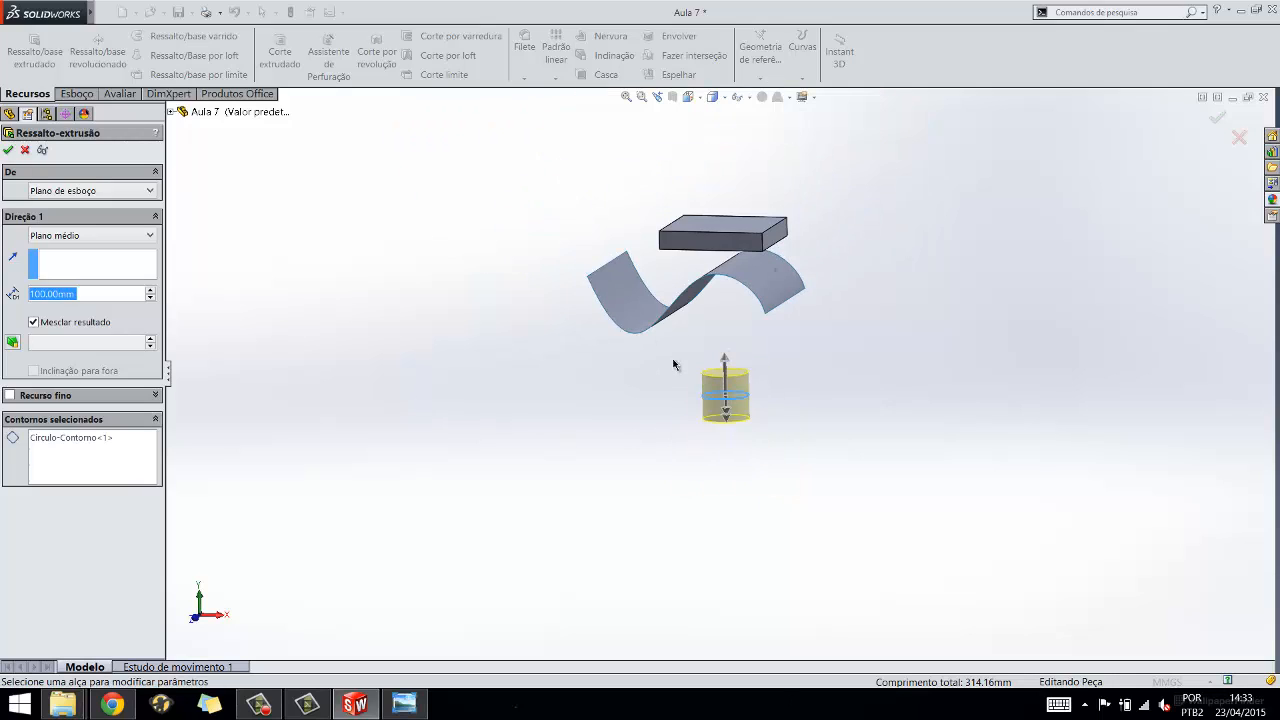
- Return the end condition to Até o corpo with the block as target, inspect the Mesclar resultado setup, and cancel the extrusion
left_click(105, 240)
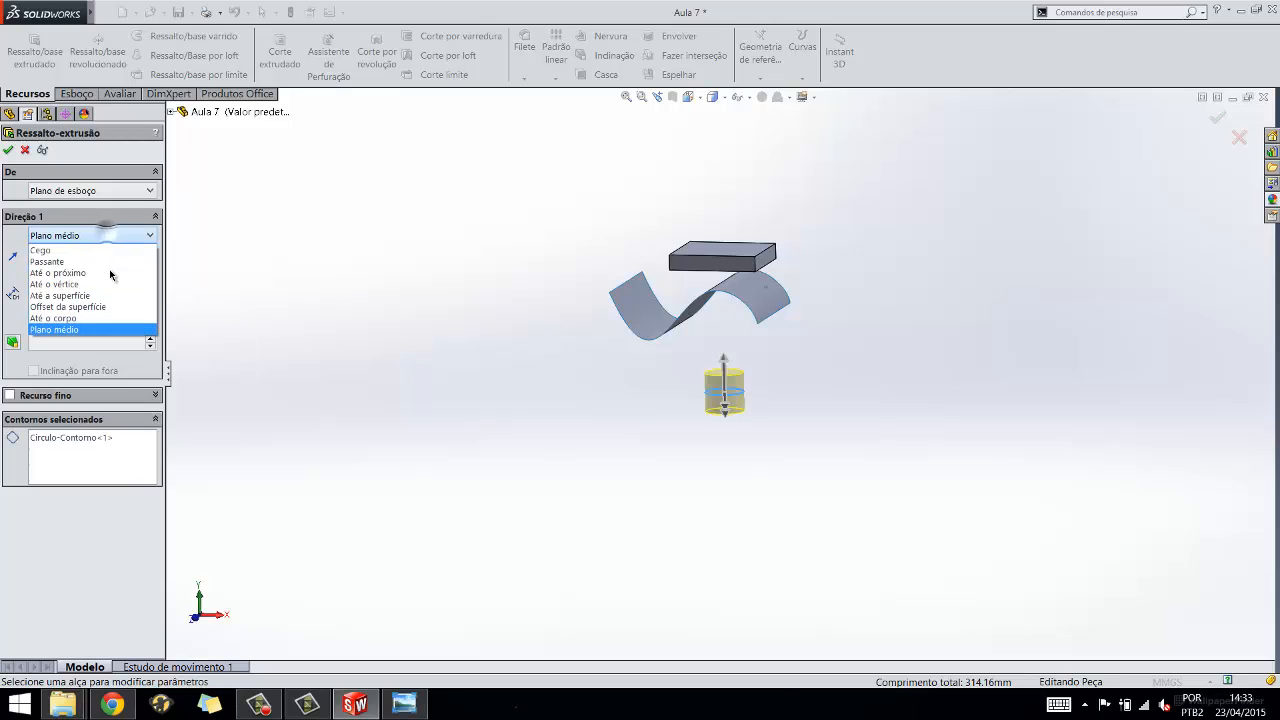
left_click(75, 321)
left_click(697, 252)
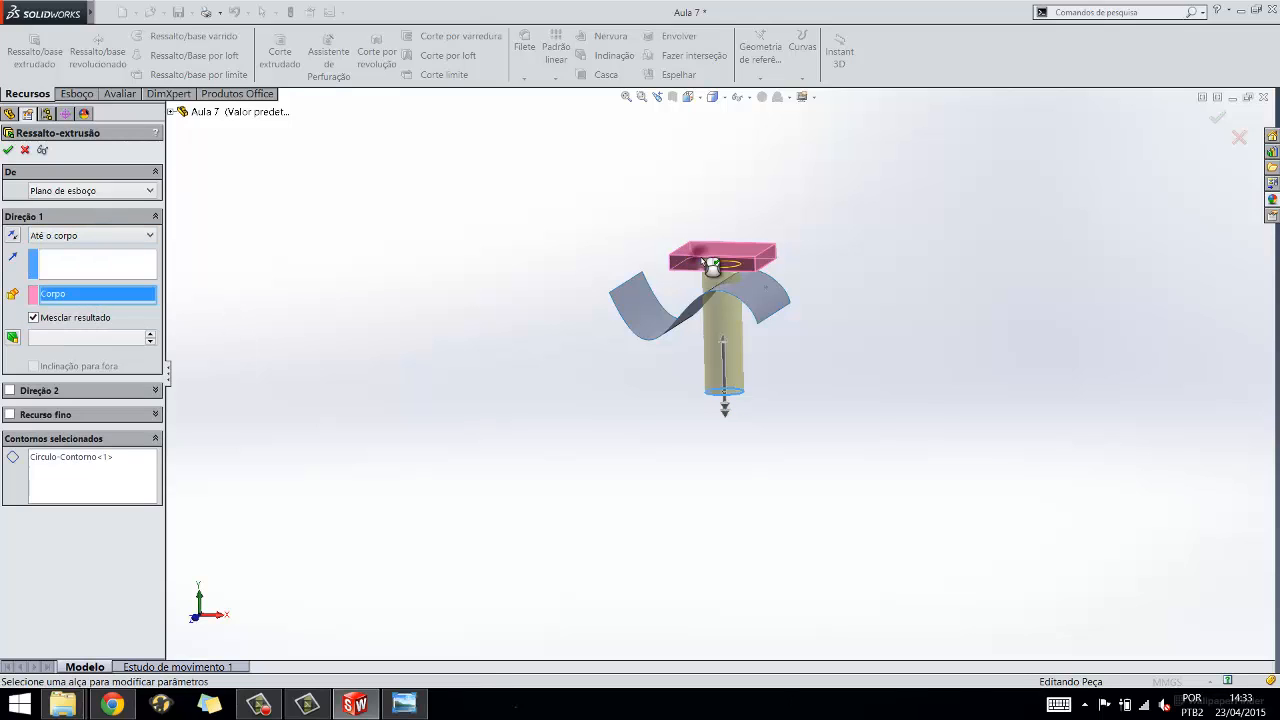
left_click(34, 318)
scroll(740, 275, "down", 5)
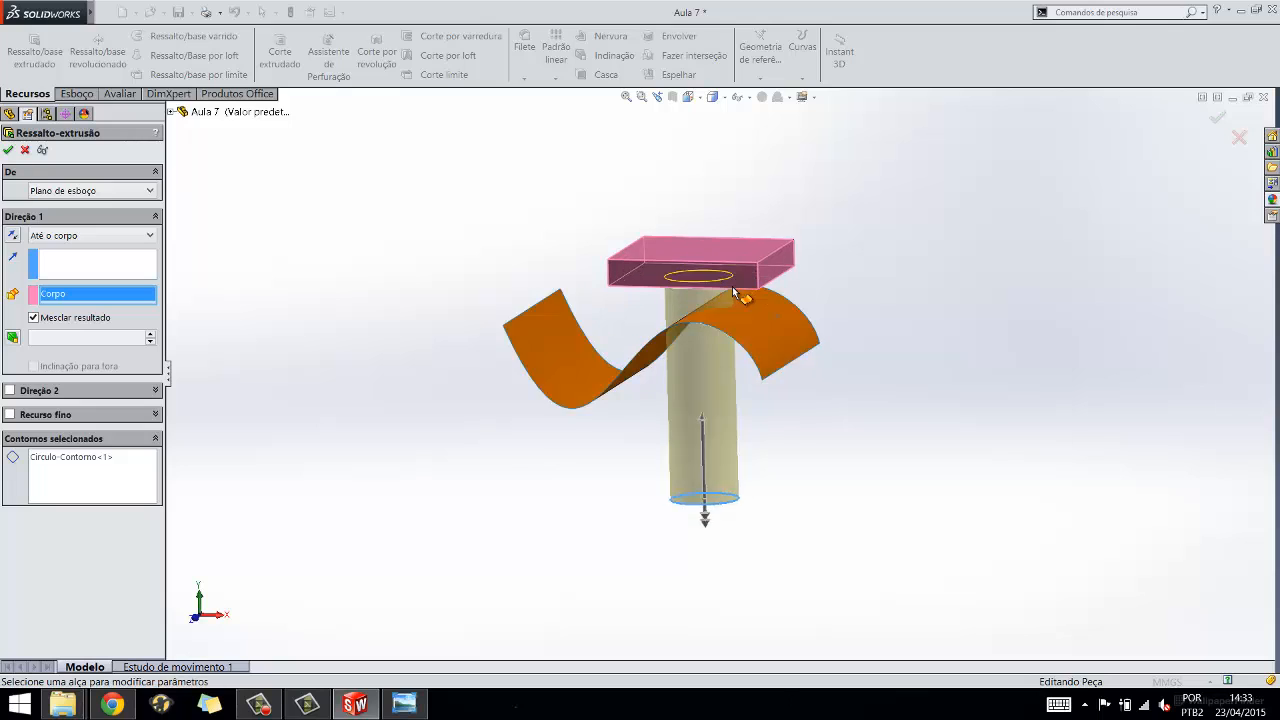
middle_click_drag(680, 292, 652, 266)
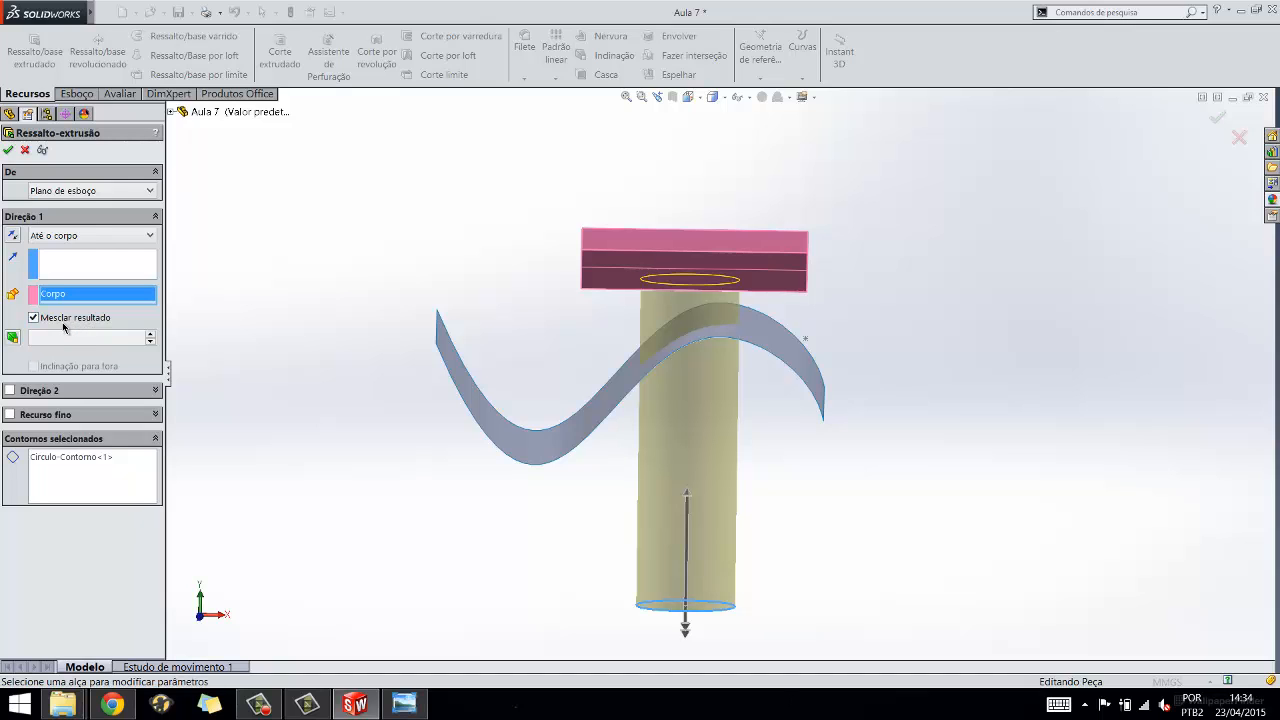
left_click(25, 150)
- Exit editing of the Esboço Aberto sketch and make the sketch visible in the model
mouse_move(534, 286)
middle_mouse_down()
mouse_move(537, 363)
mouse_move(549, 331)
mouse_move(397, 333)
mouse_move(499, 330)
mouse_move(544, 310)
middle_mouse_up()
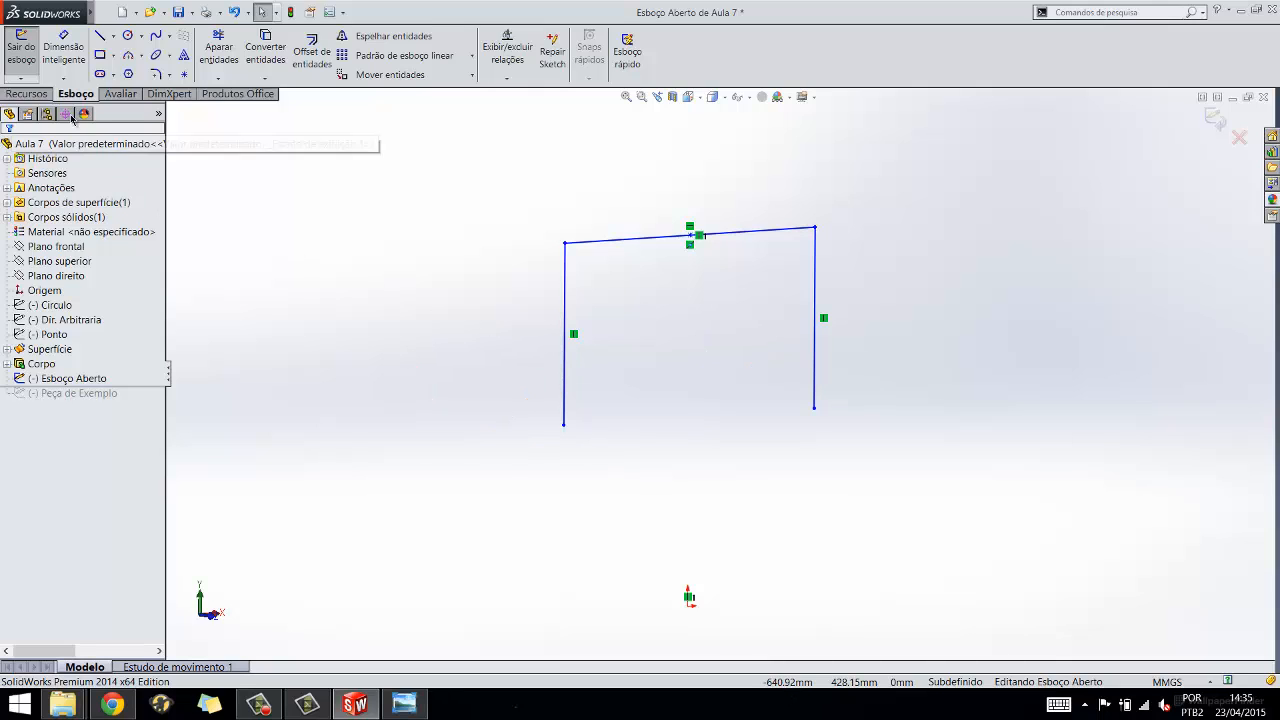
left_click(34, 60)
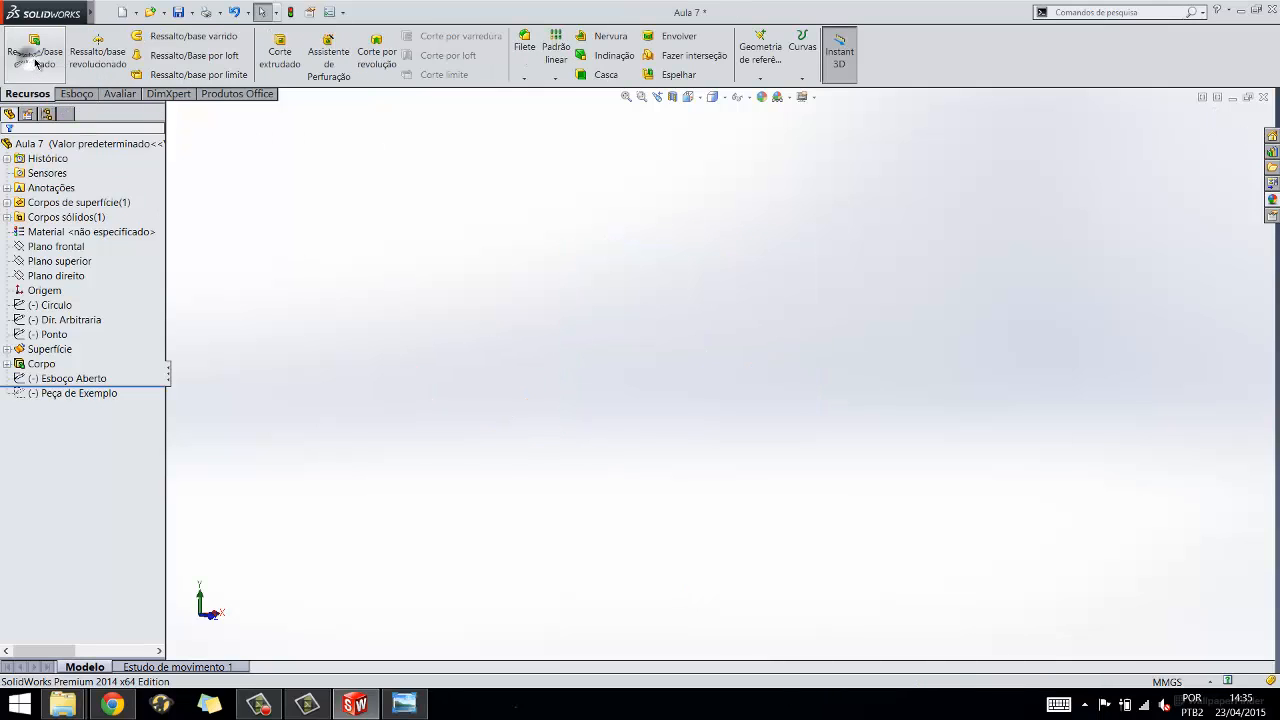
right_click(79, 381)
left_click(84, 365)
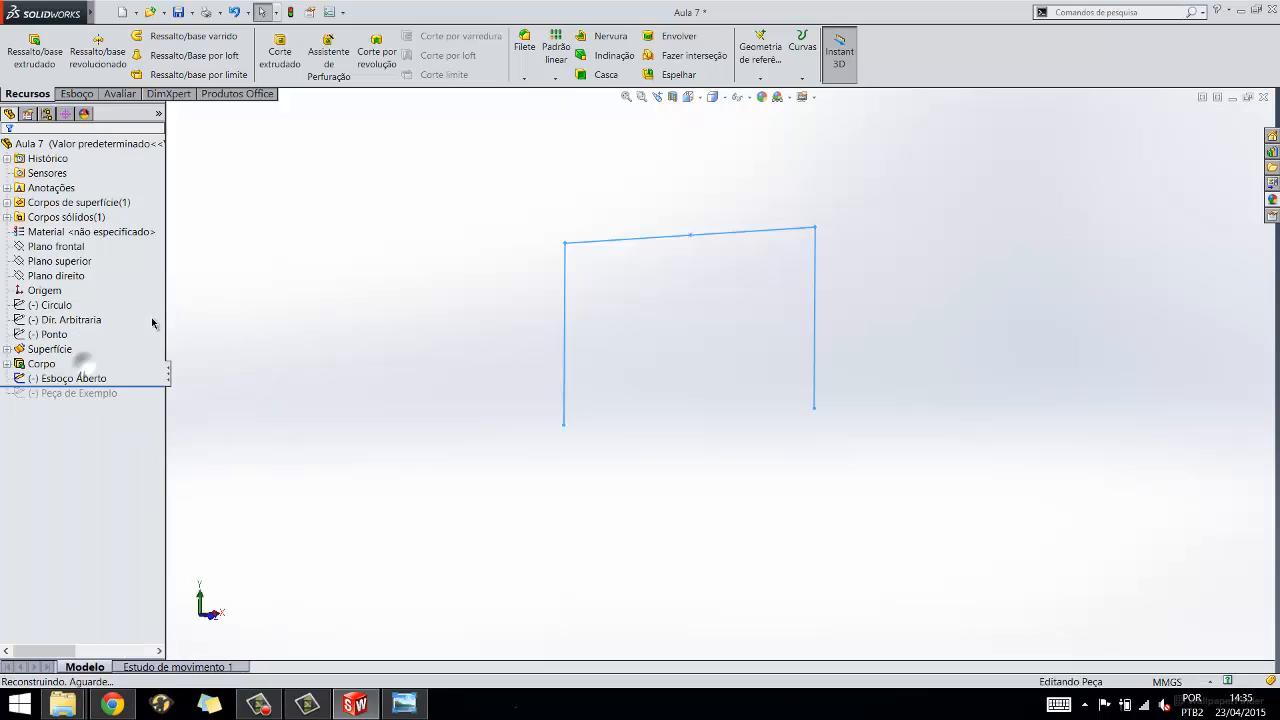
- Start a boss extrusion of the Esboço Aberto sketch, toggle Recurso fino off and back on, and inspect the thin-walled preview
left_click(35, 57)
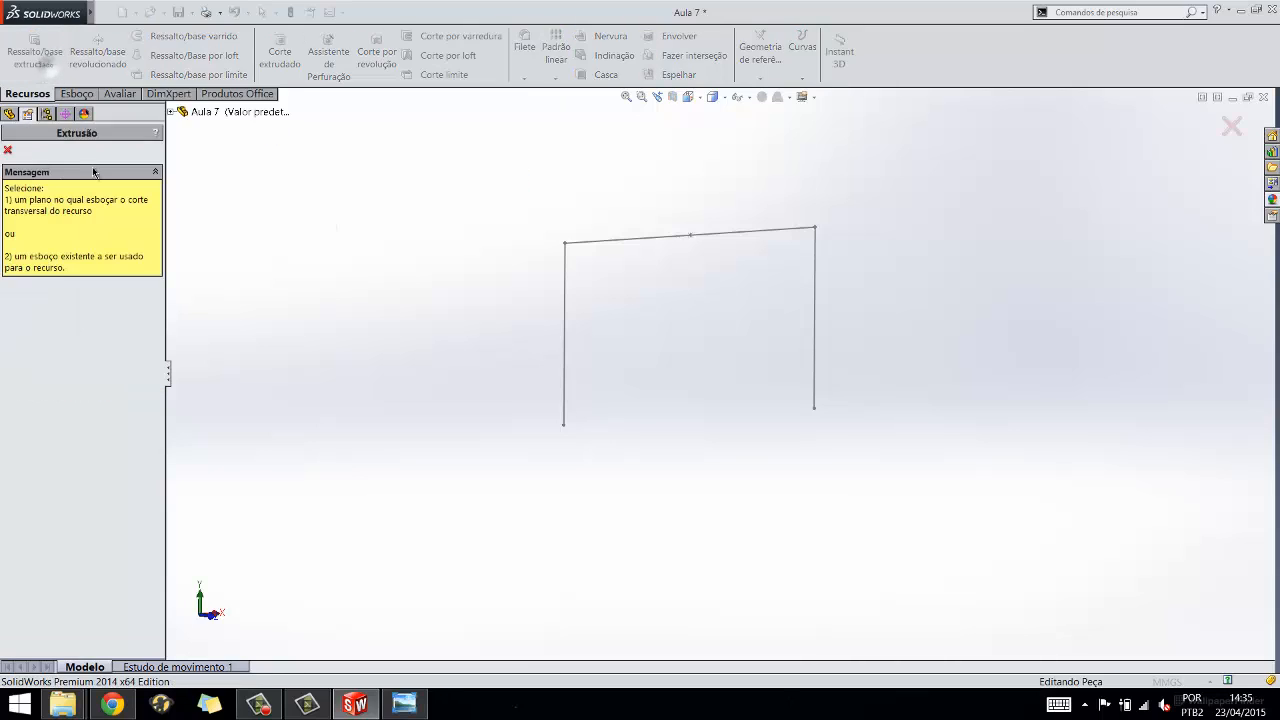
left_click(630, 237)
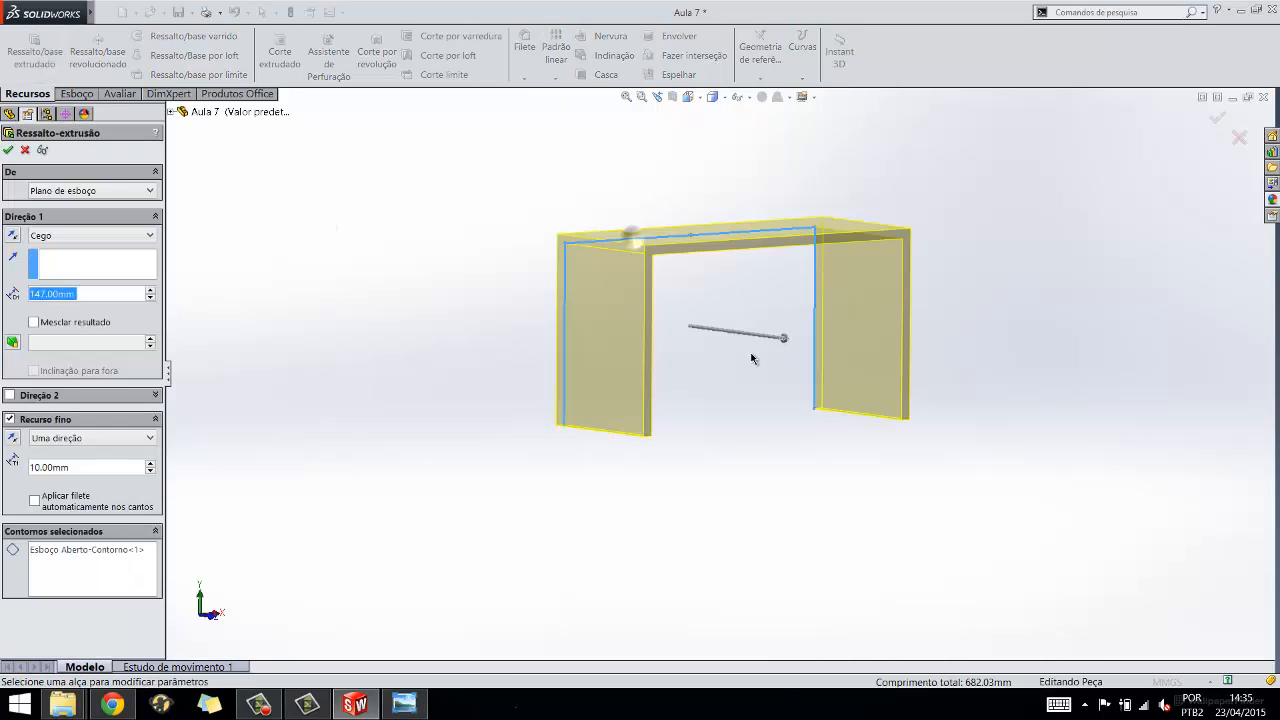
mouse_move(771, 403)
middle_mouse_down()
mouse_move(730, 393)
mouse_move(743, 397)
middle_mouse_up()
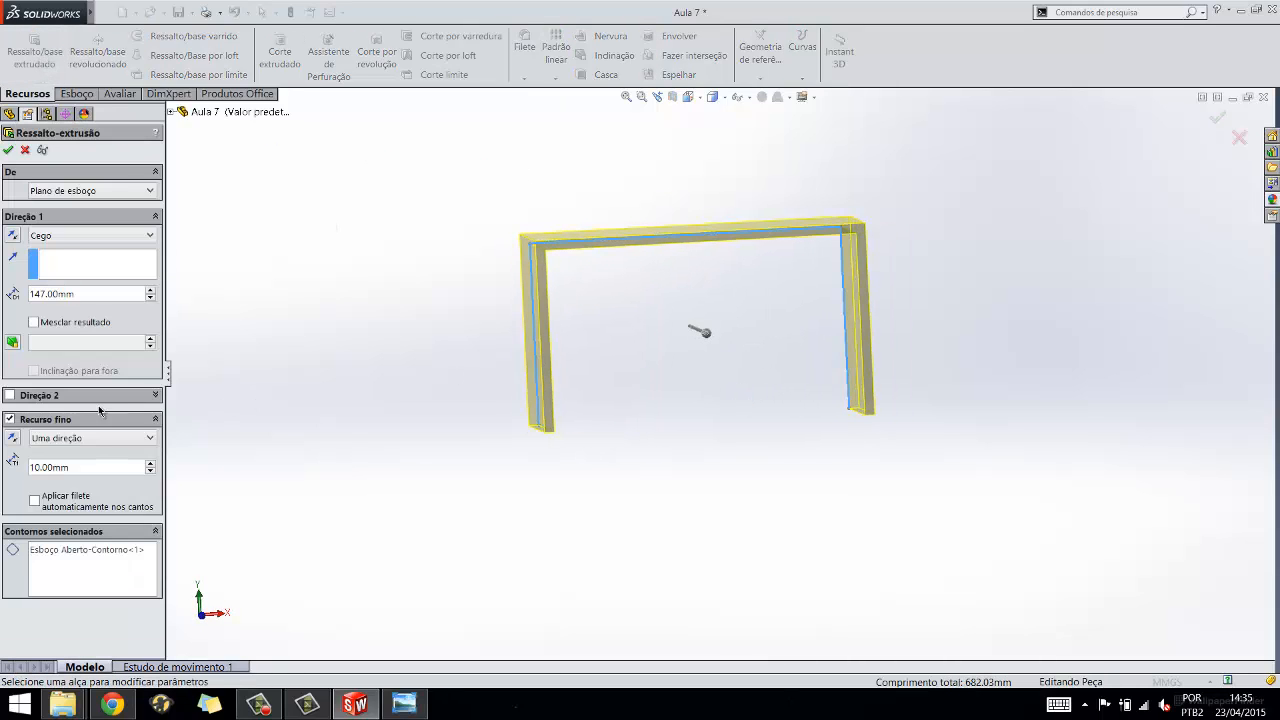
left_click(12, 420)
left_click(12, 420)
left_click(649, 313)
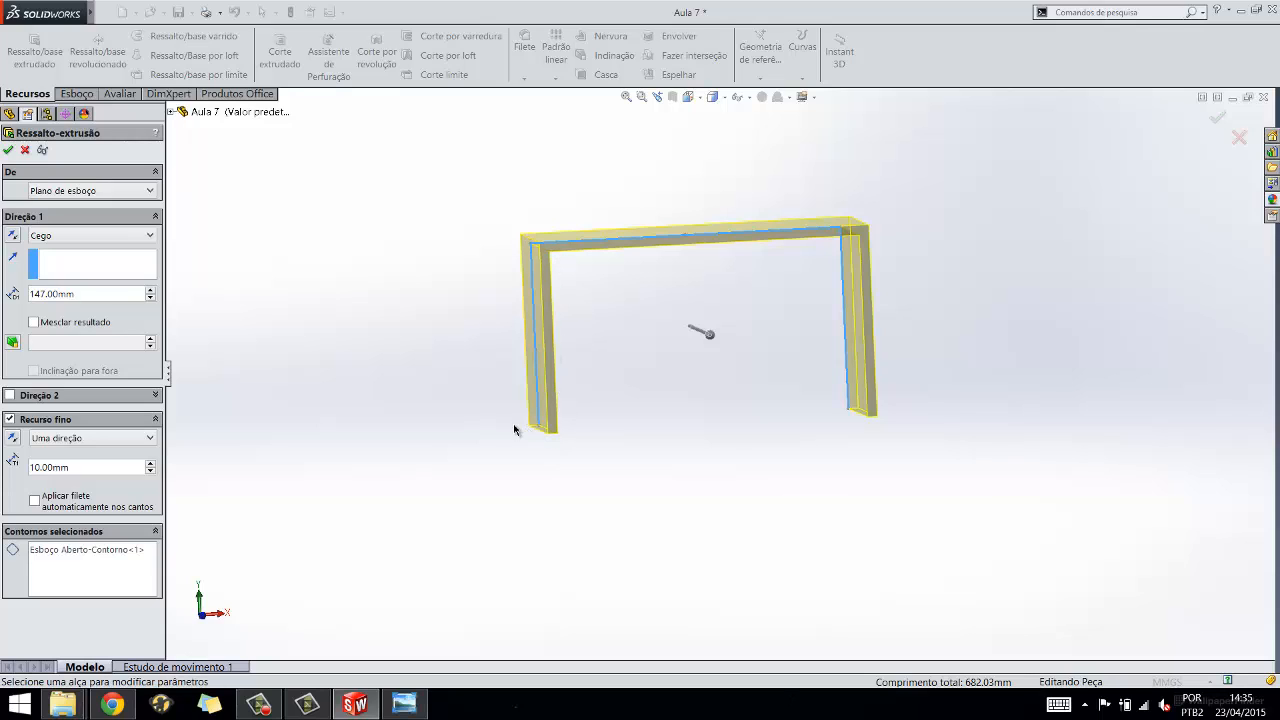
mouse_move(735, 469)
middle_mouse_down()
mouse_move(703, 454)
mouse_move(727, 460)
middle_mouse_up()
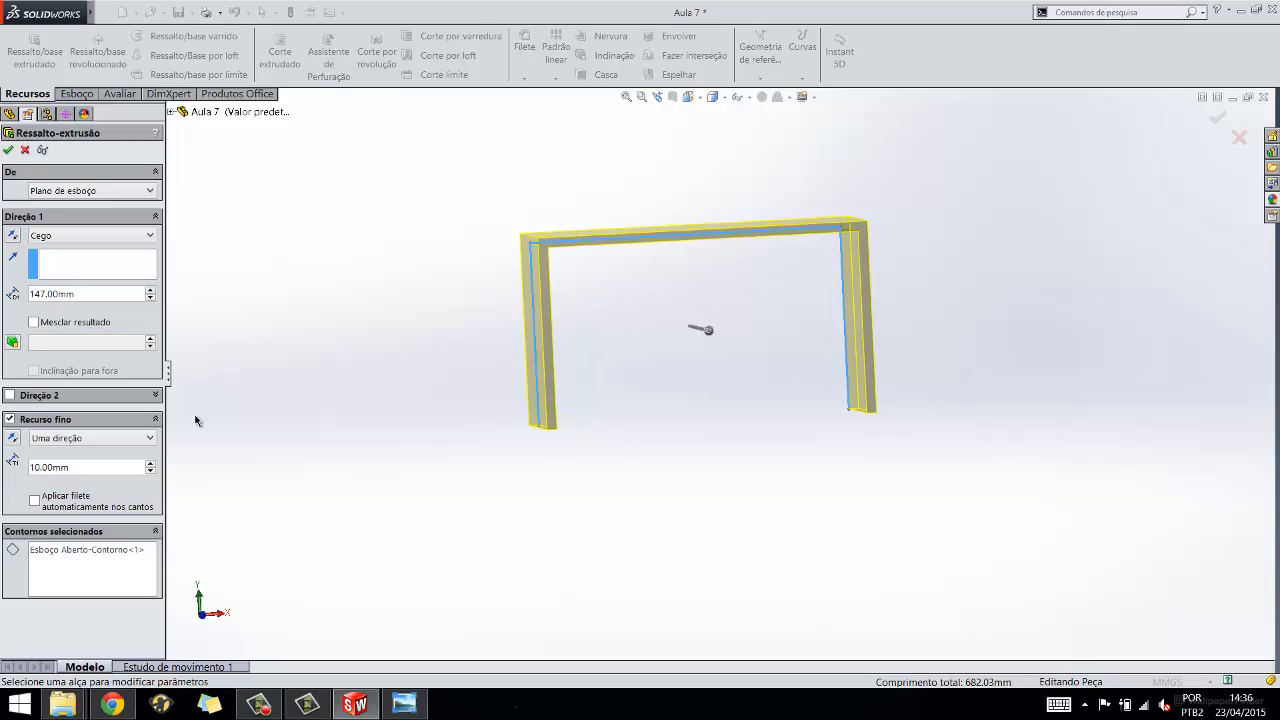
- Set the Recurso fino wall thickness to 25 mm and inspect the thicker frame
scroll(590, 255, "down", 3)
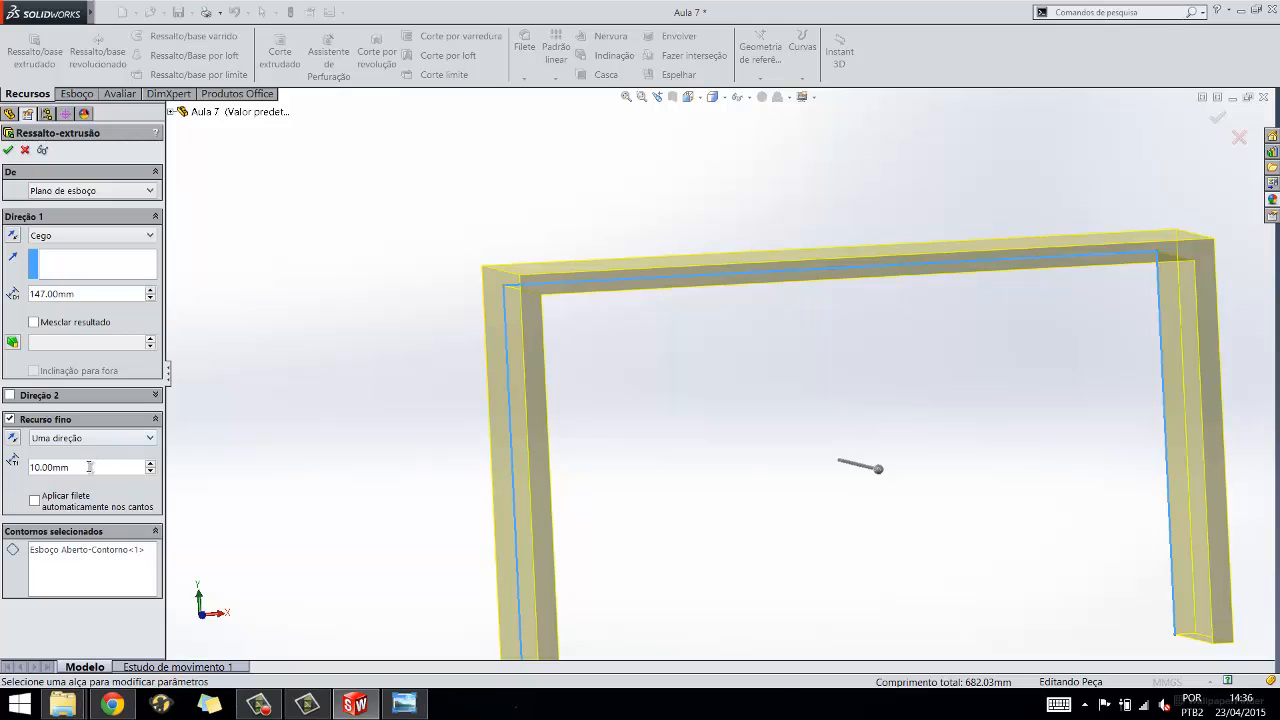
left_click_drag(76, 467, 2, 468)
type("25")
key("Return")
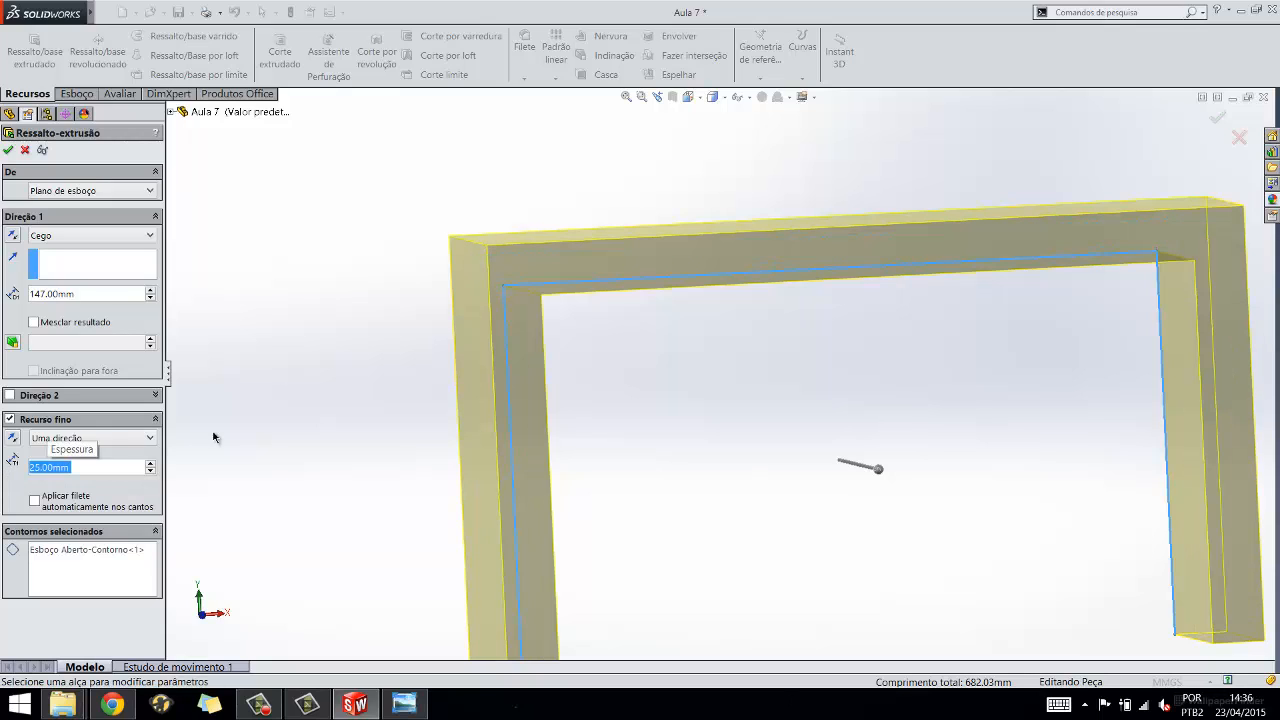
scroll(335, 375, "up", 5)
middle_click_drag(717, 435, 657, 399)
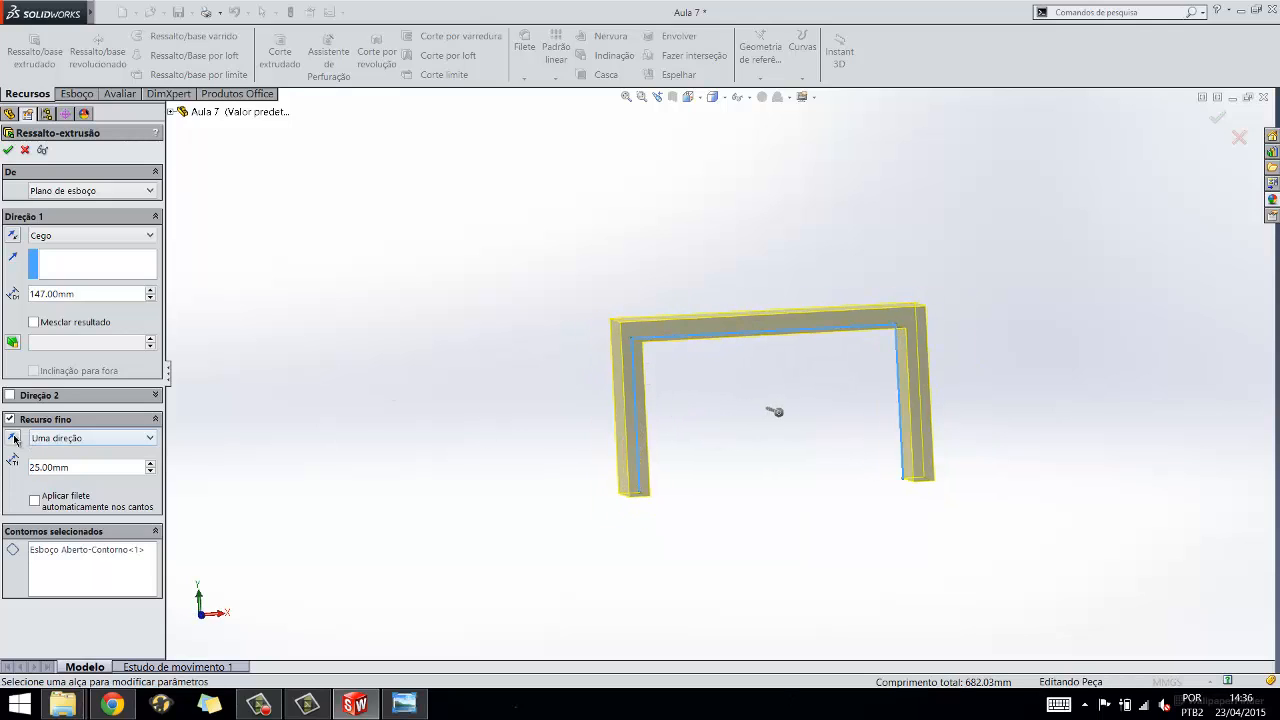
- Reverse the Recurso fino thickness direction so the wall grows toward the inside of the open profile
scroll(696, 362, "down", 4)
middle_click_drag(695, 364, 689, 361)
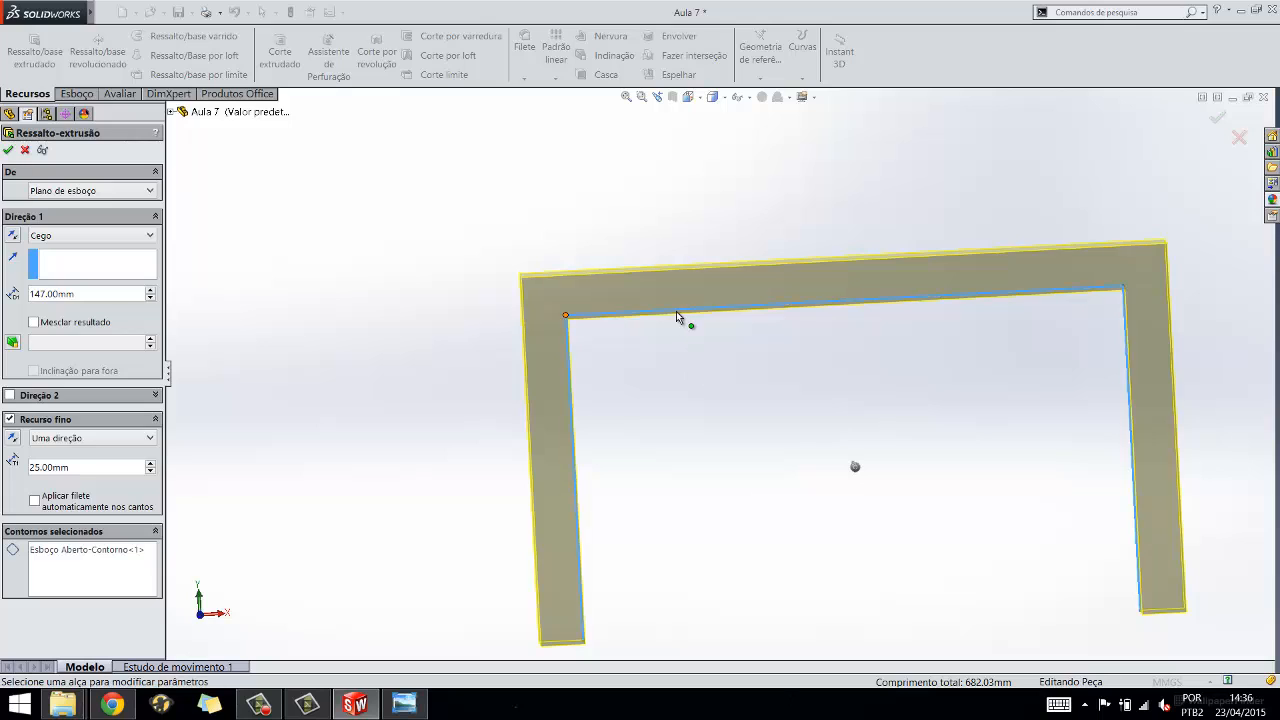
key("ctrl+4")
key("ctrl+5")
key("ctrl+3")
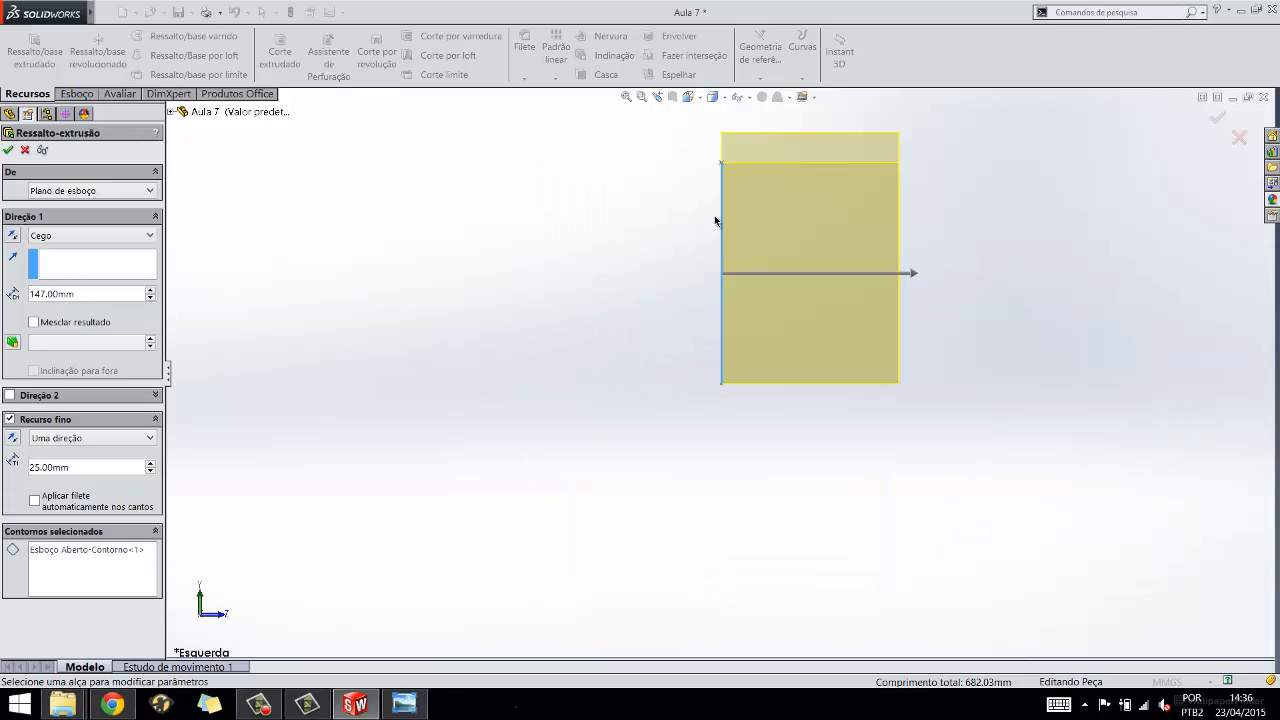
left_click(688, 96)
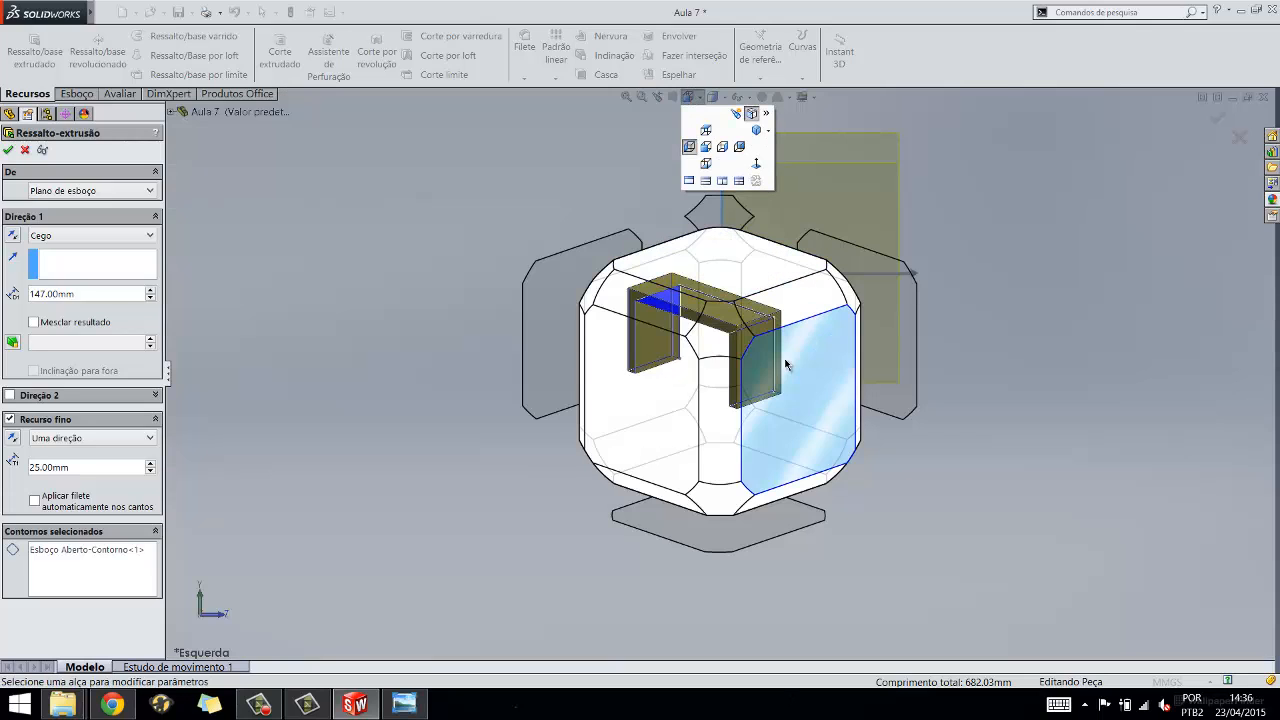
left_click(688, 319)
scroll(688, 319, "up", 1)
scroll(674, 177, "down", 2)
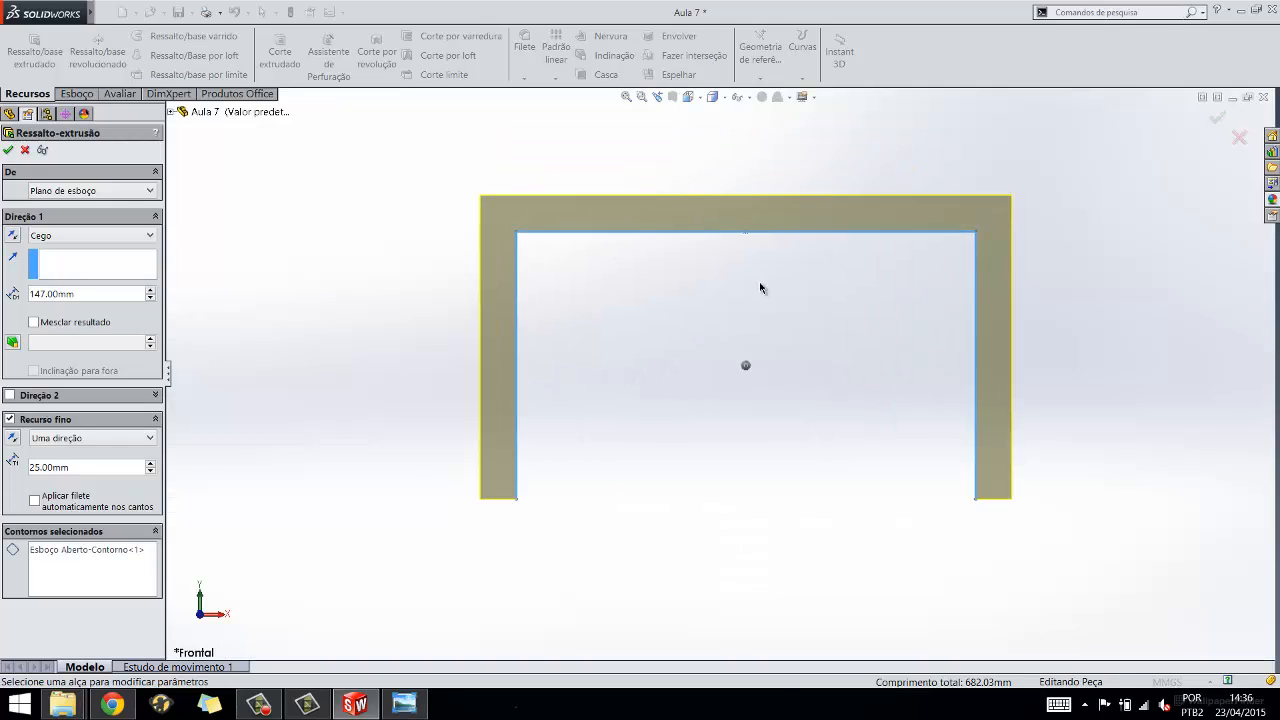
scroll(760, 286, "down", 1)
left_click(14, 439)
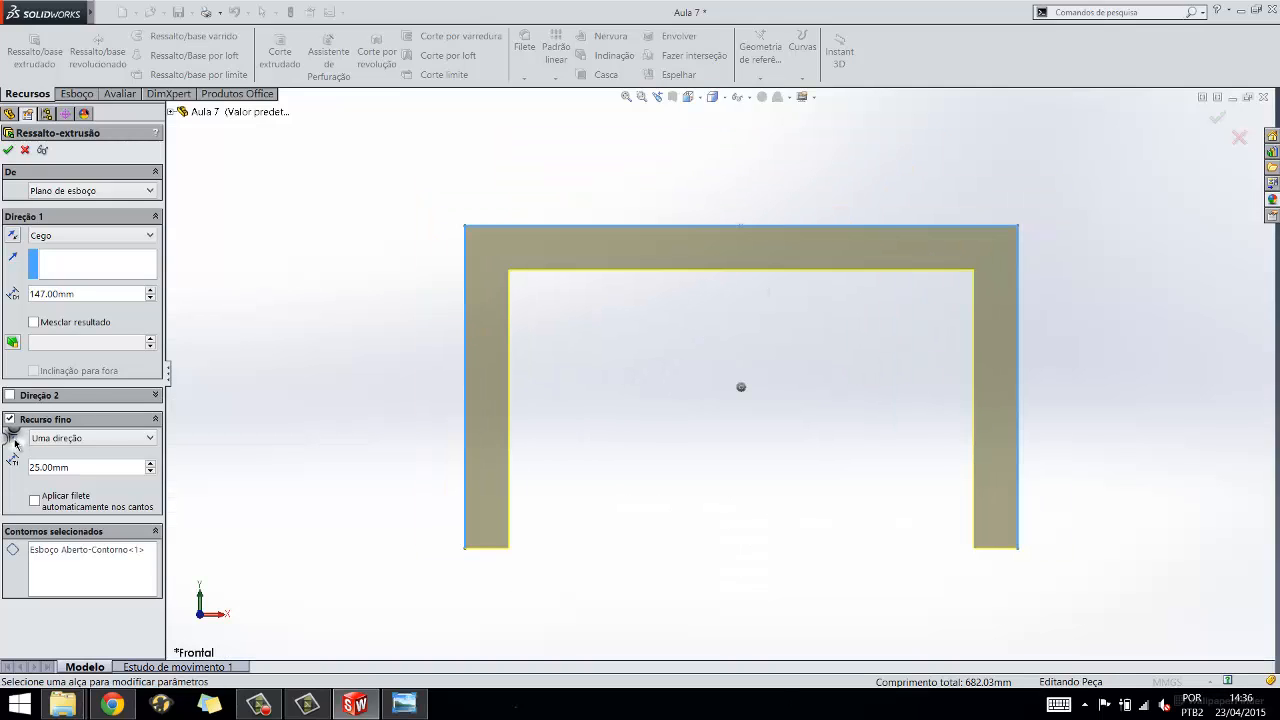
- Set the Recurso fino type to Plano médio, apply automatic 2 mm corner fillets, and complete the thin extrusion
left_click(68, 440)
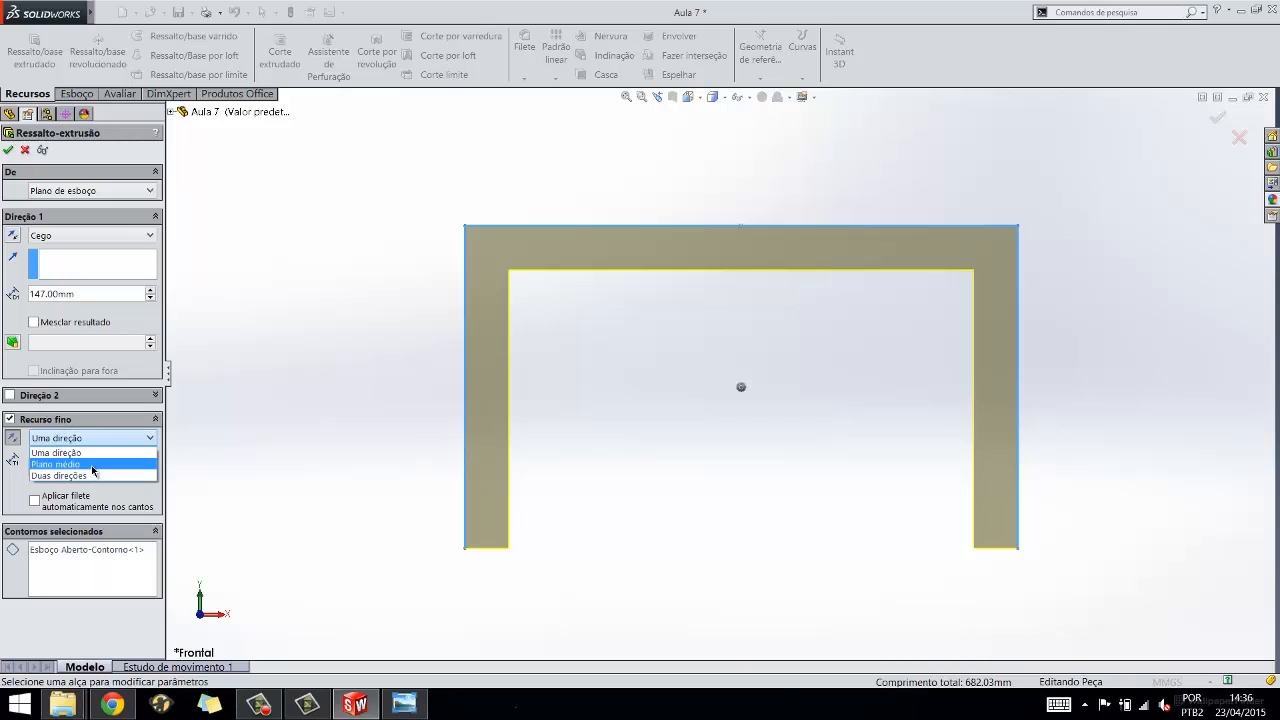
left_click(95, 466)
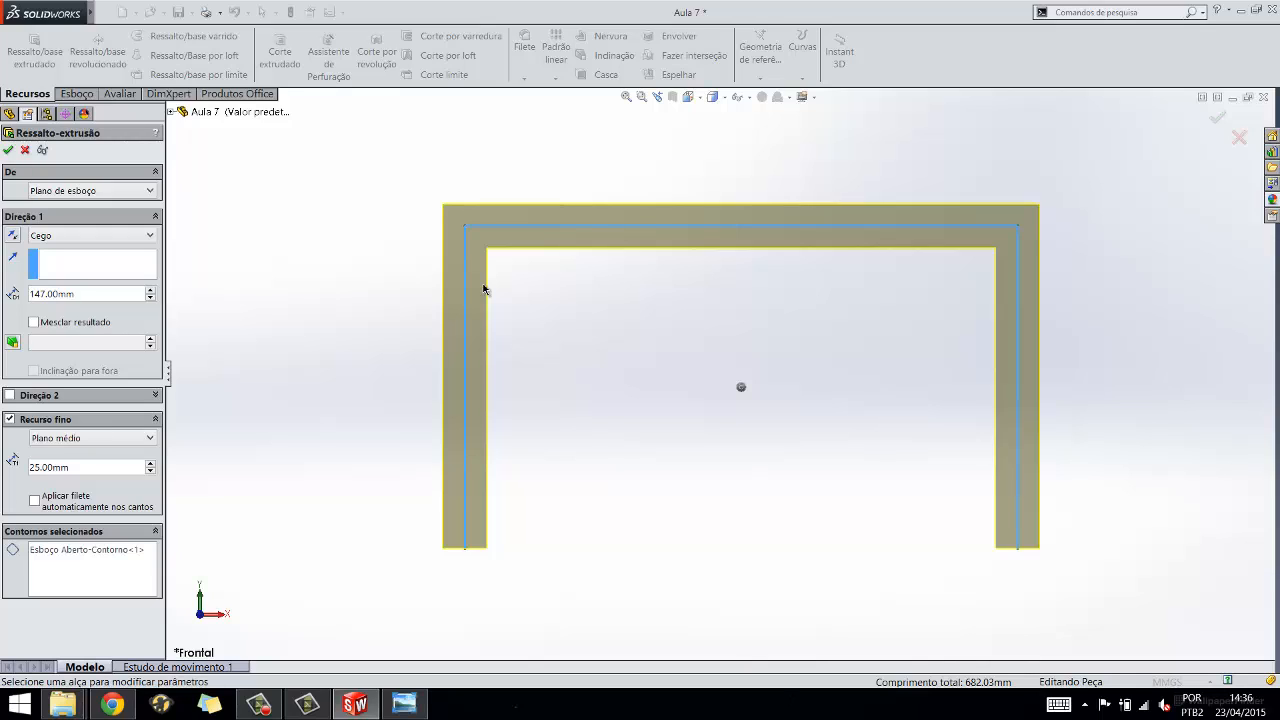
left_click(35, 500)
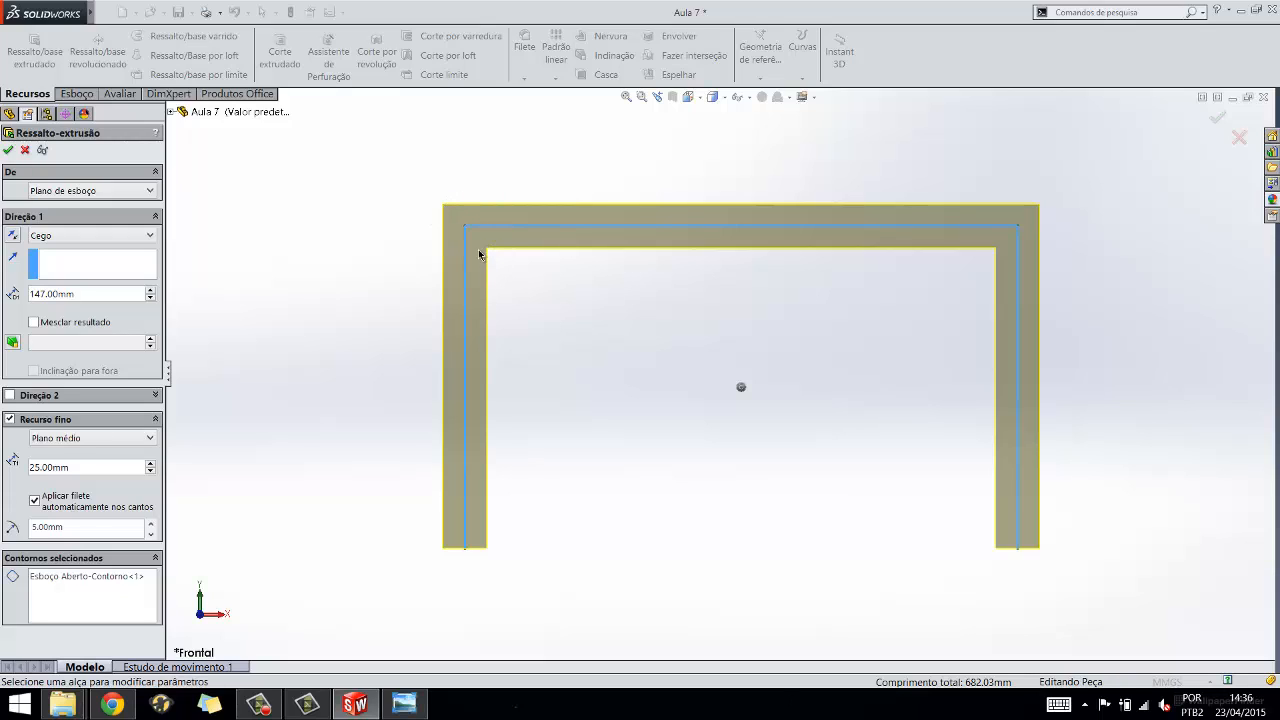
double_click(88, 525)
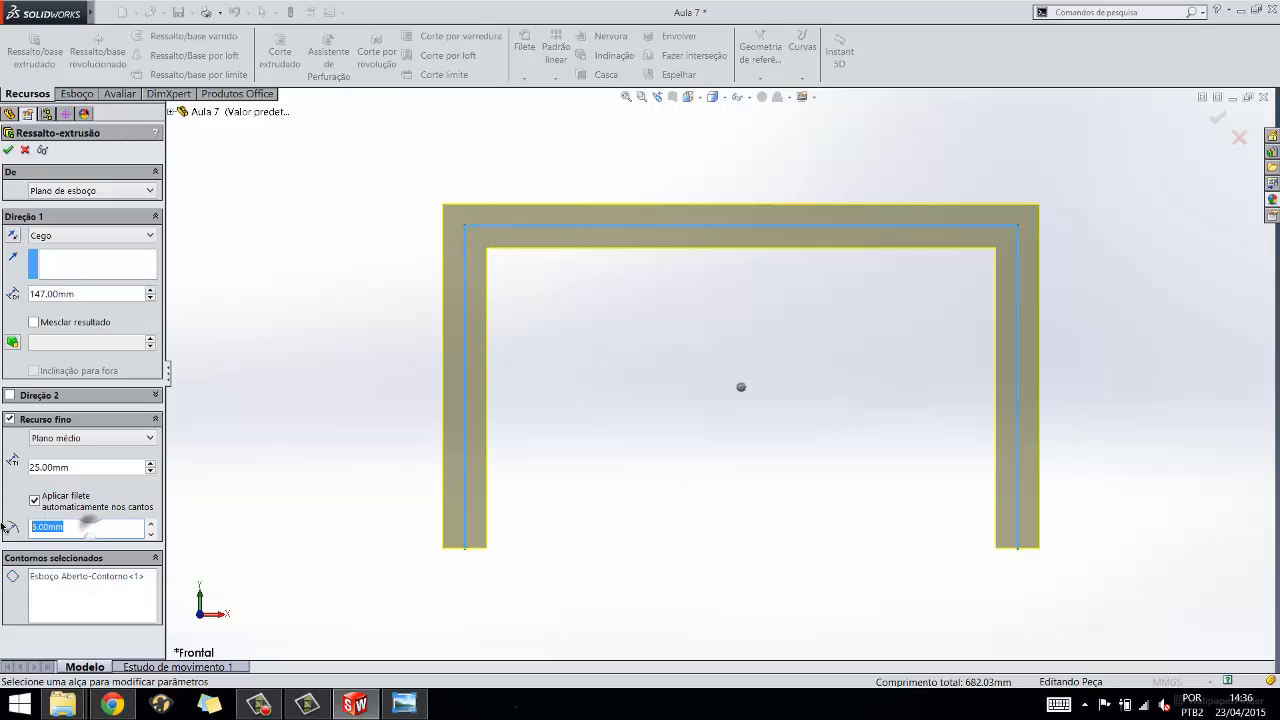
type("2")
left_click(9, 150)
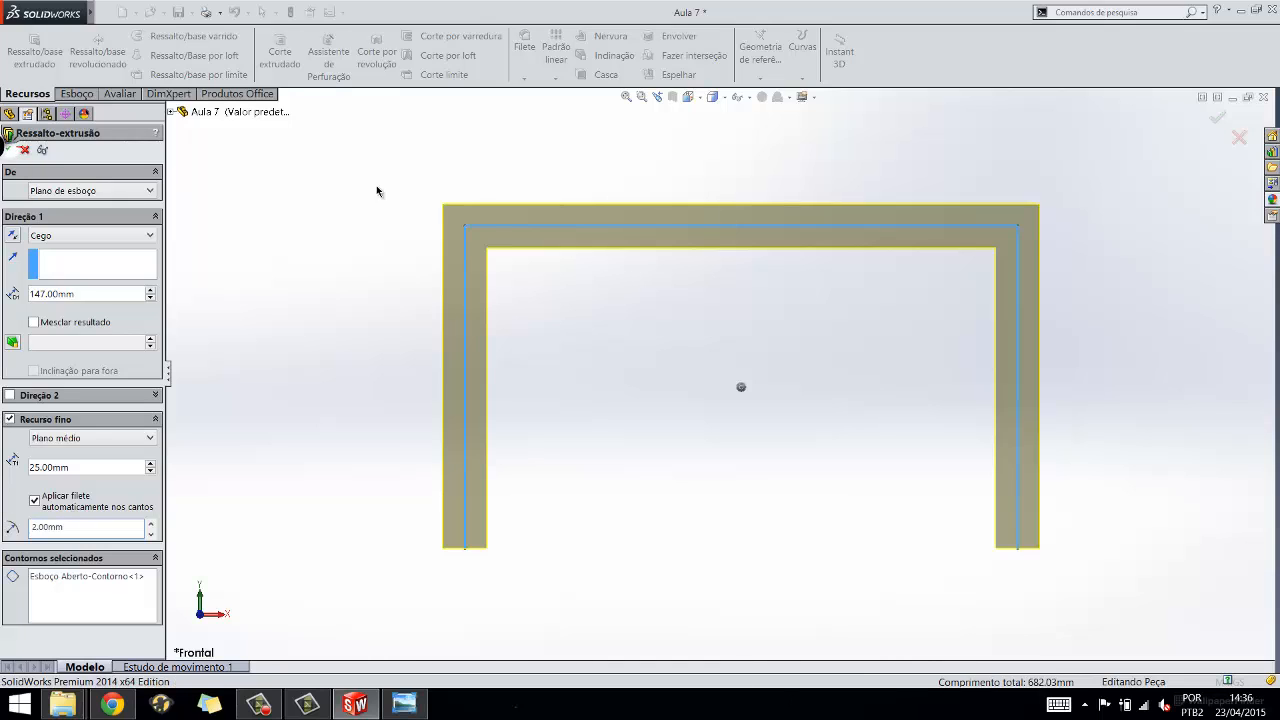
- Collapse the Corpo feature in the feature tree and inspect the rounded corners of the thin extrusion
mouse_move(794, 318)
middle_mouse_down()
mouse_move(711, 303)
mouse_move(766, 300)
mouse_move(723, 314)
mouse_move(729, 335)
mouse_move(686, 306)
mouse_move(771, 309)
mouse_move(771, 323)
middle_mouse_up()
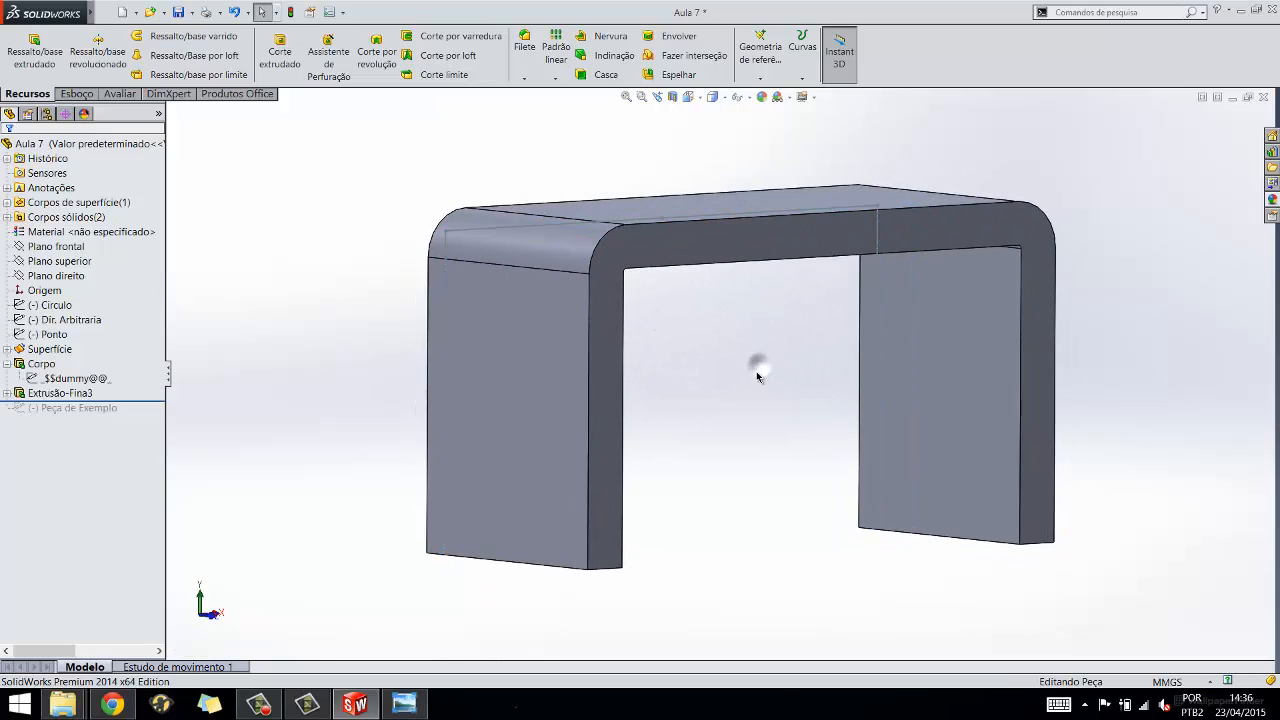
left_click(8, 364)
middle_click_drag(848, 323, 773, 323)
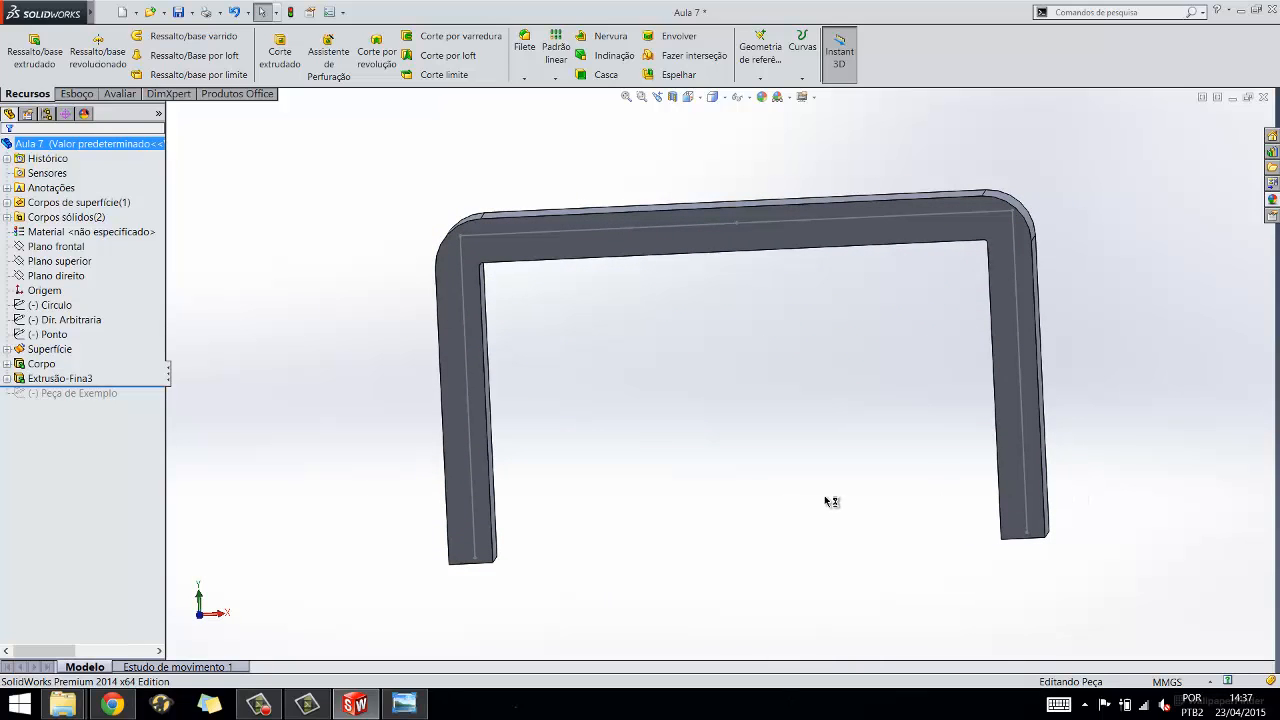